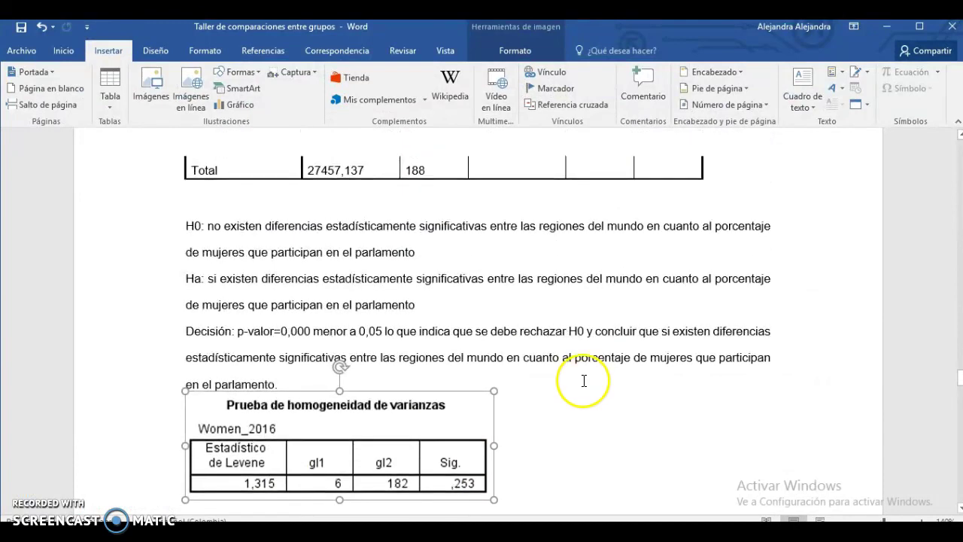
# Review exercise 4 in the Word document, including its normality, ANOVA and Tukey tables and the name of the database to use.
pyautogui.scroll(-10, 591, 387)
pyautogui.scroll(-12, 596, 387)
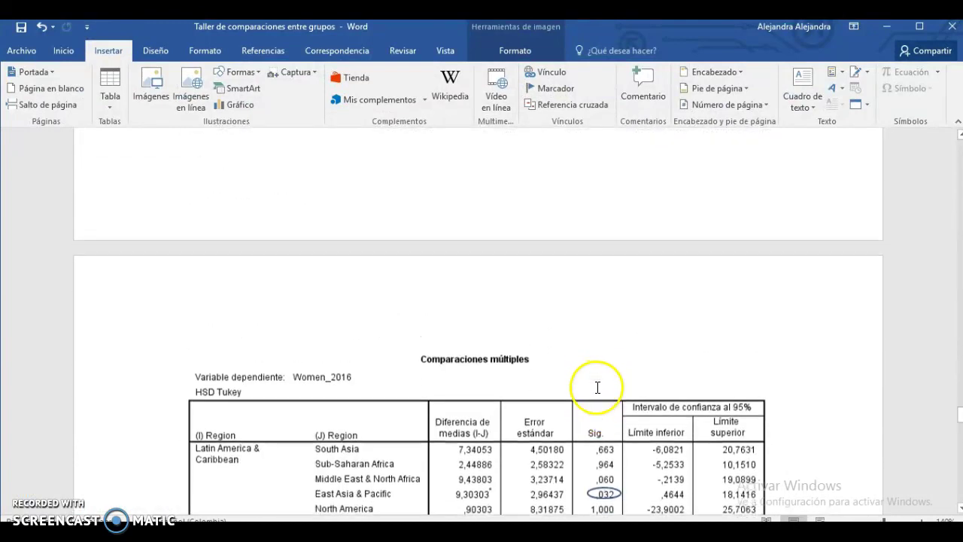
pyautogui.scroll(20, 598, 382)
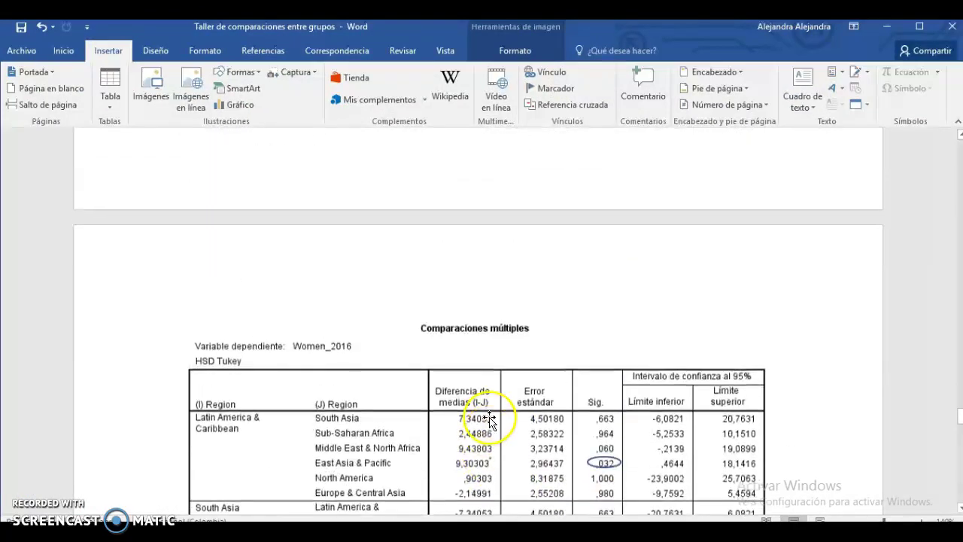
pyautogui.scroll(8, 503, 443)
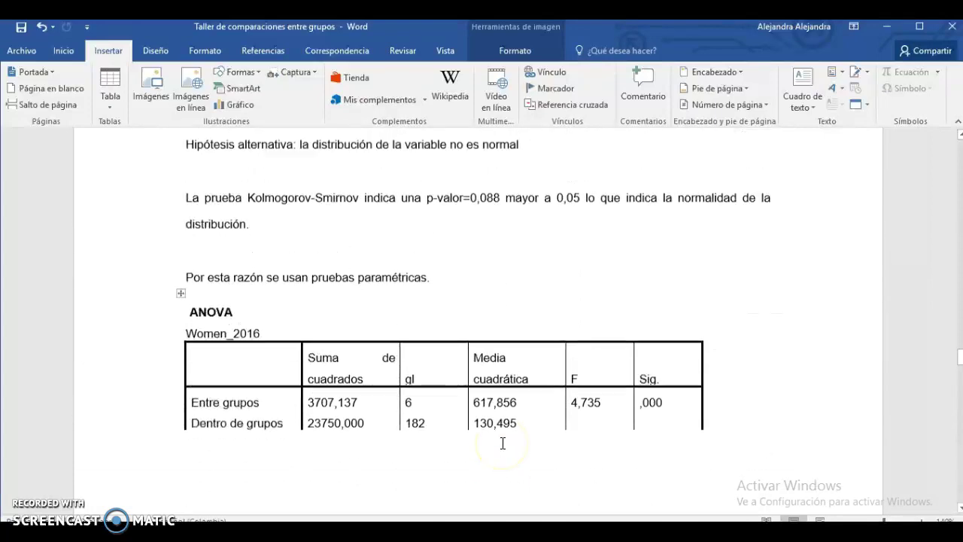
pyautogui.scroll(3, 503, 443)
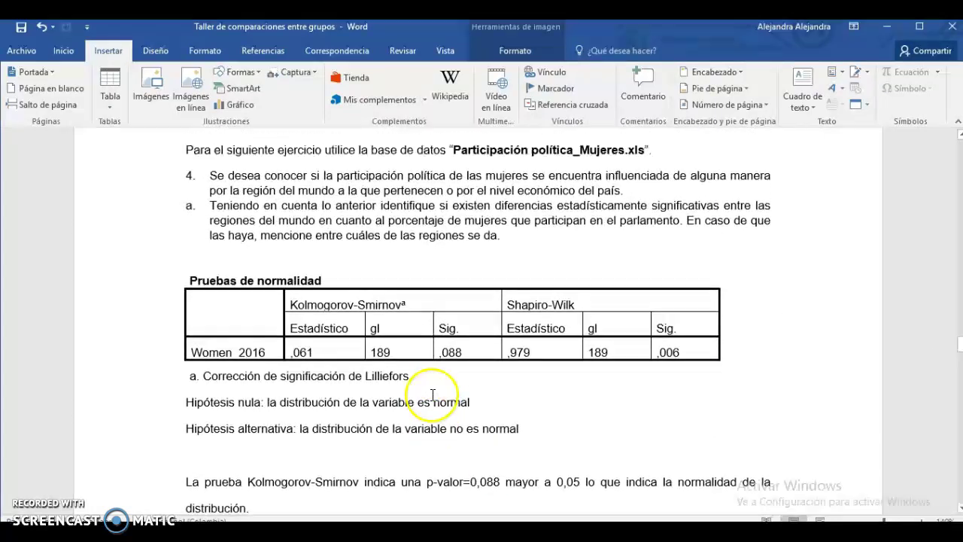
pyautogui.click(311, 222)
pyautogui.click(360, 249)
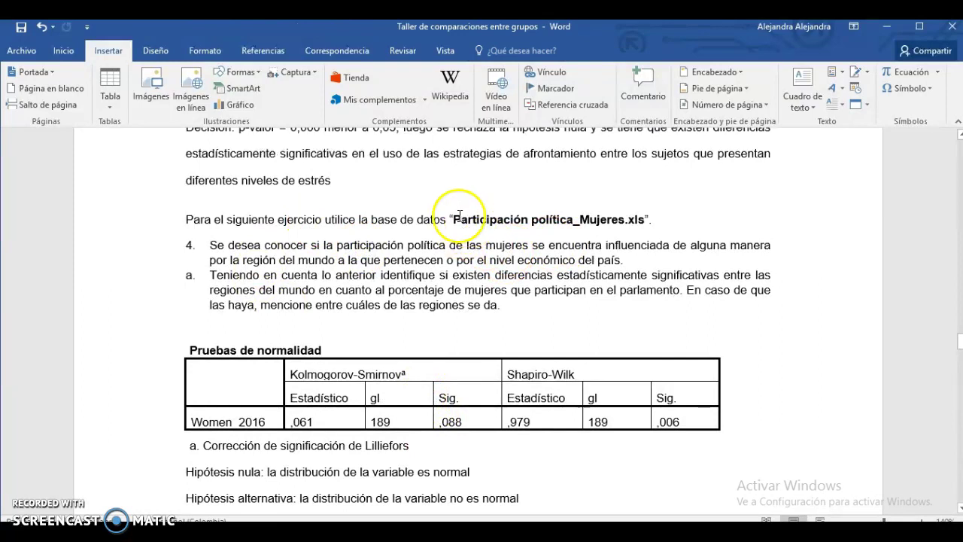
pyautogui.moveTo(575, 219); pyautogui.dragTo(635, 219)
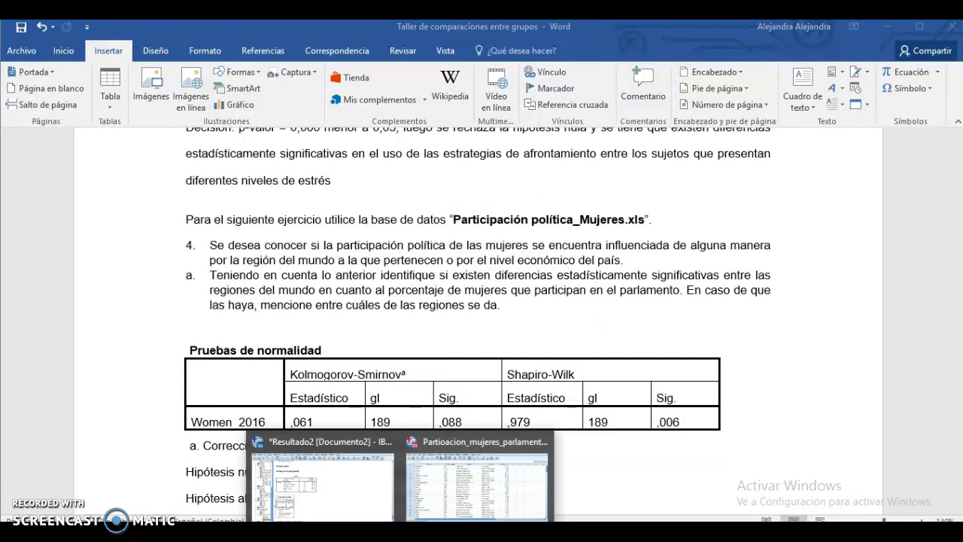
# Switch to the Participación política_Mujeres workbook in Excel and copy the Data sheet's table from Country Code in B1 through the last 2016 value.
pyautogui.click(489, 481)
pyautogui.moveTo(64, 185); pyautogui.dragTo(661, 352)
pyautogui.rightClick(189, 286)
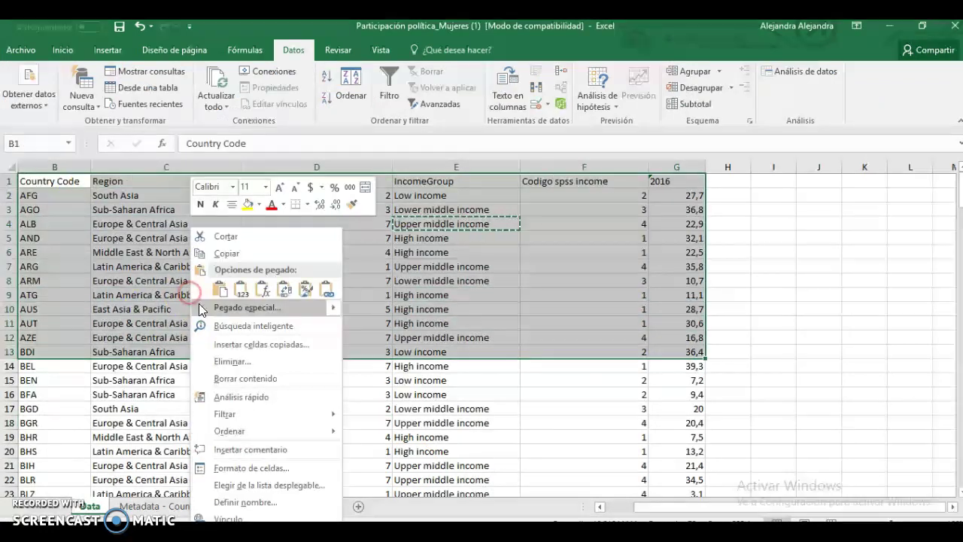
pyautogui.click(116, 286)
pyautogui.click(53, 180)
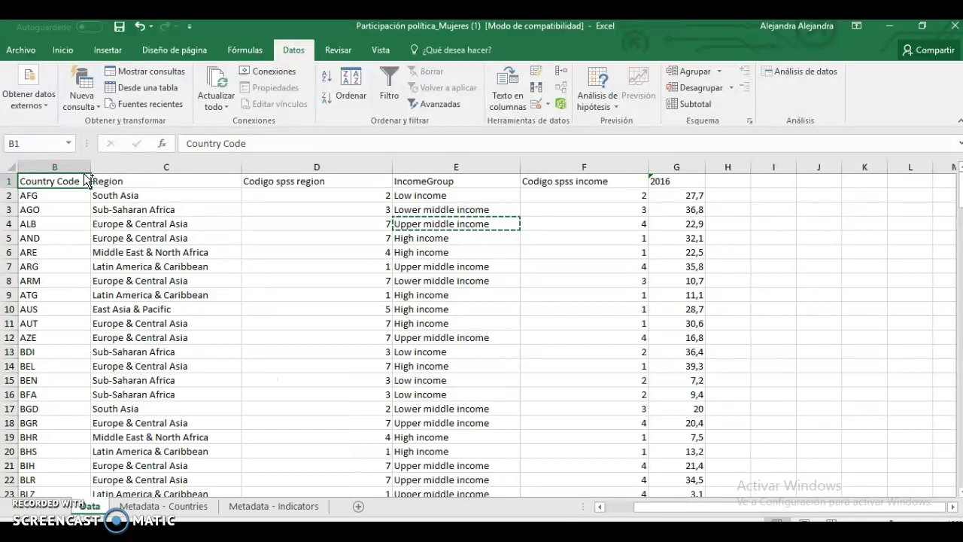
pyautogui.hotkey('ctrl', 'shift', 'End')
pyautogui.hotkey('ctrl', 'c')
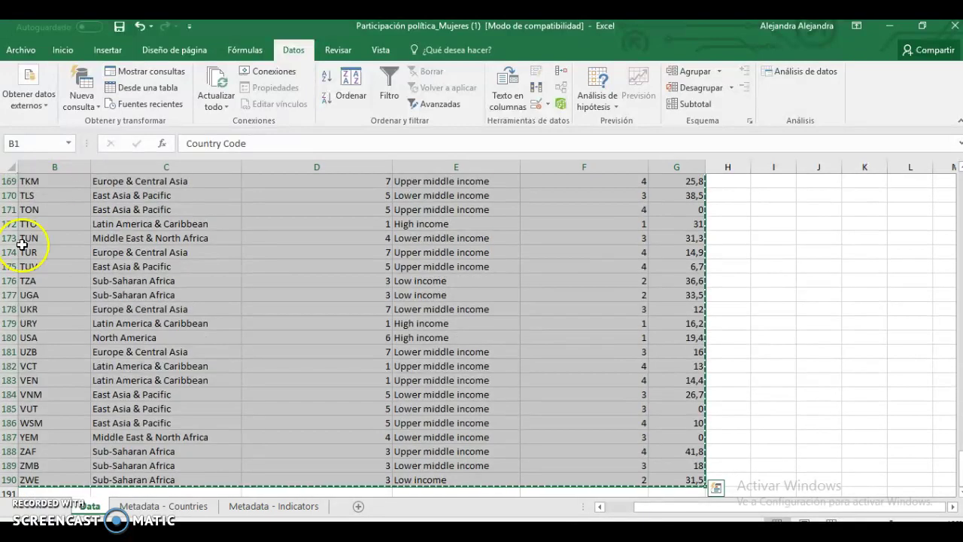
# Switch to the women-in-parliament data file in SPSS and display its variable definitions.
pyautogui.moveTo(402, 533)
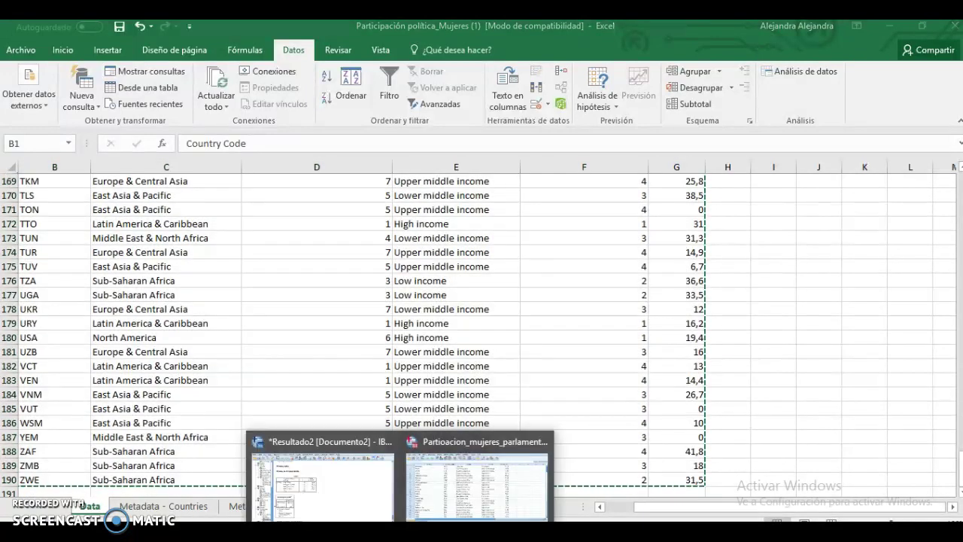
pyautogui.click(430, 466)
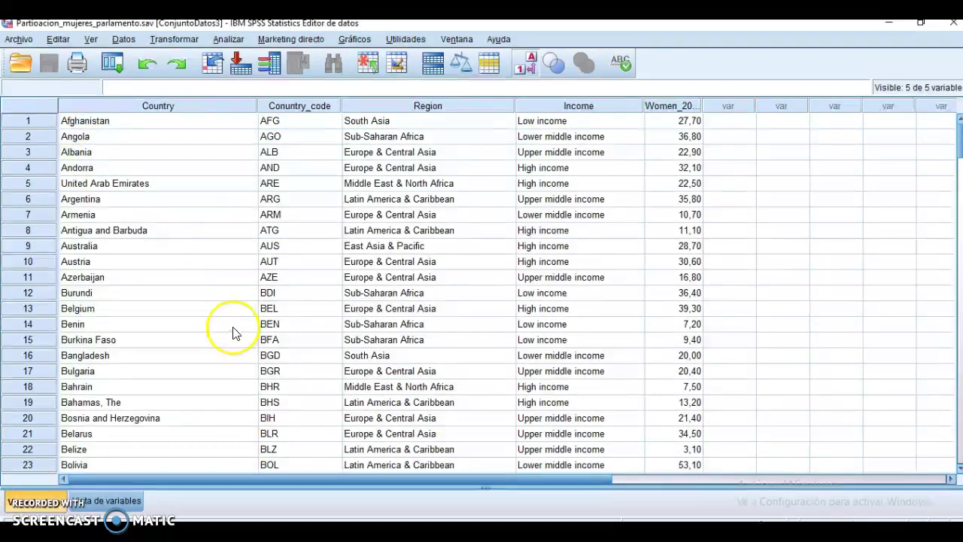
pyautogui.click(105, 501)
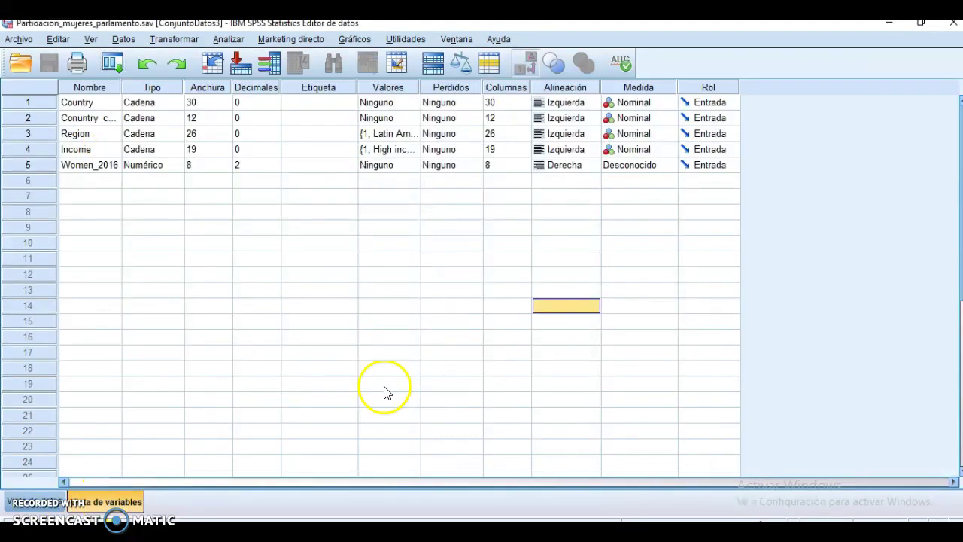
pyautogui.click(97, 119)
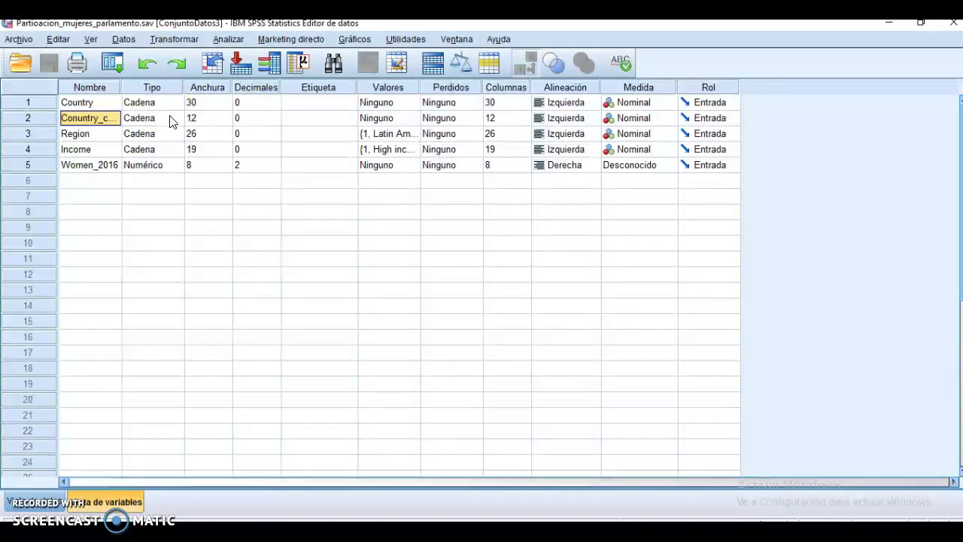
# Change the Region variable's type from string to Numérico, accepting the loss of incompatible value labels.
pyautogui.click(140, 134)
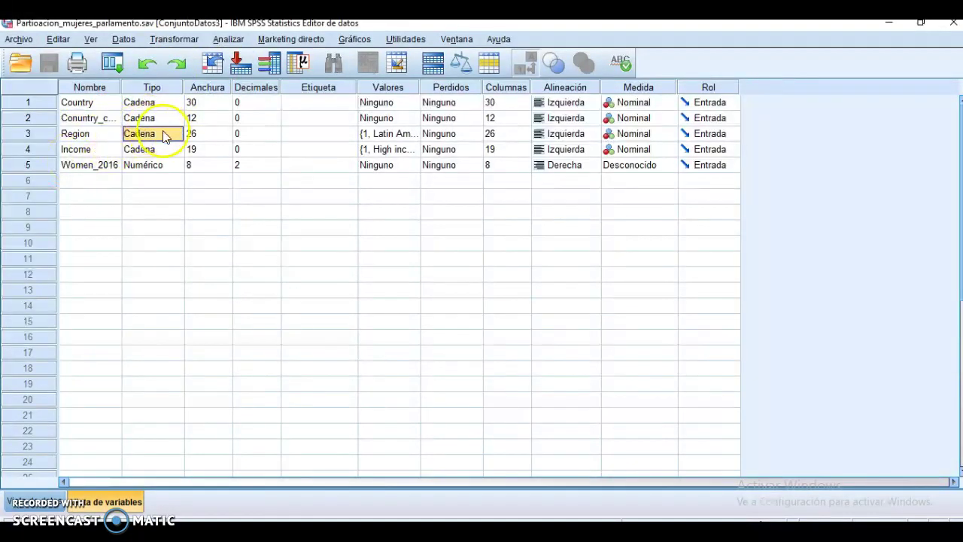
pyautogui.click(178, 134)
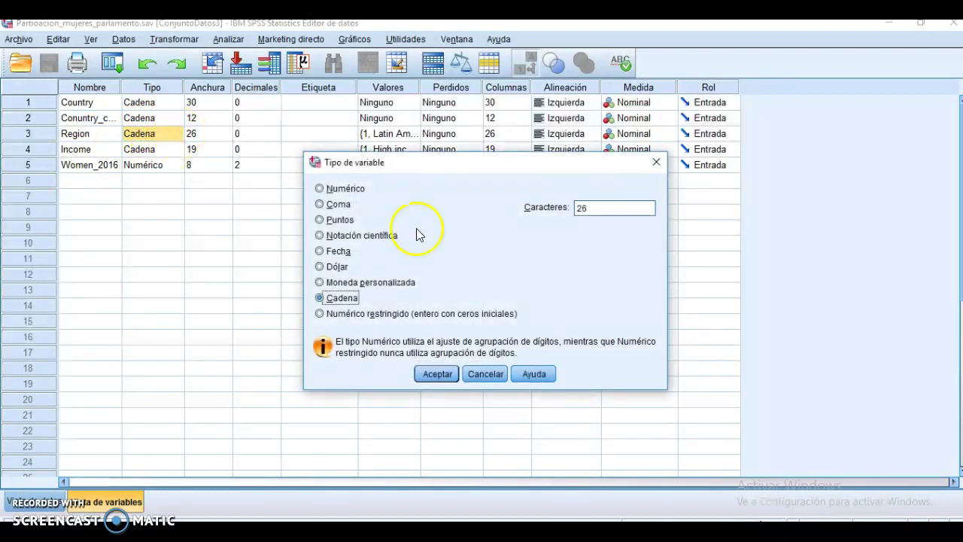
pyautogui.click(349, 190)
pyautogui.click(444, 374)
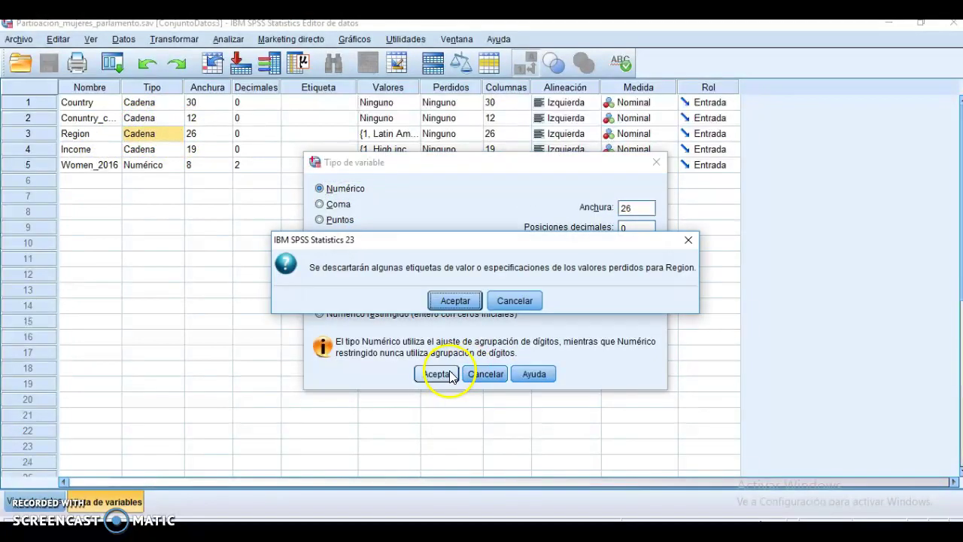
pyautogui.click(458, 302)
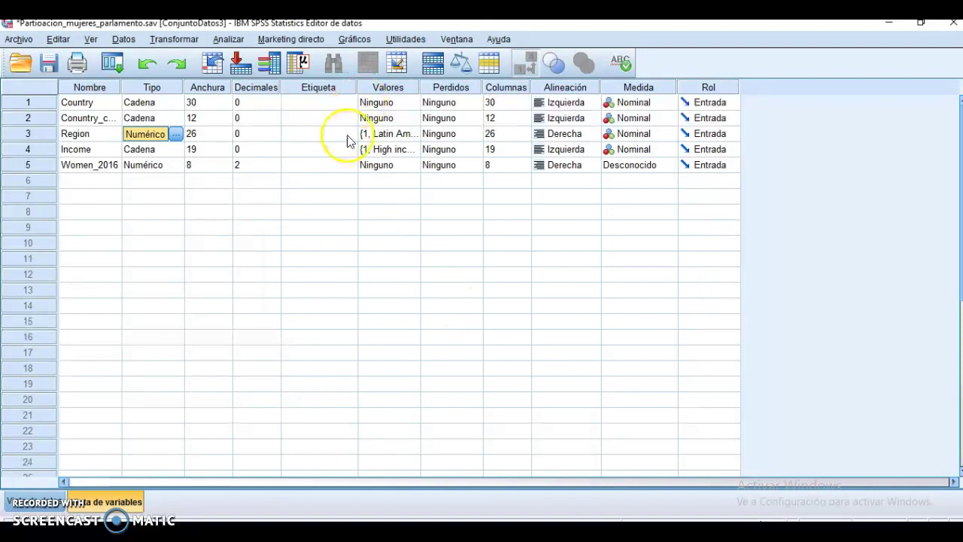
# Examine the Region variable's value labels and the numeric code assigned to each world region.
pyautogui.click(414, 136)
pyautogui.click(415, 134)
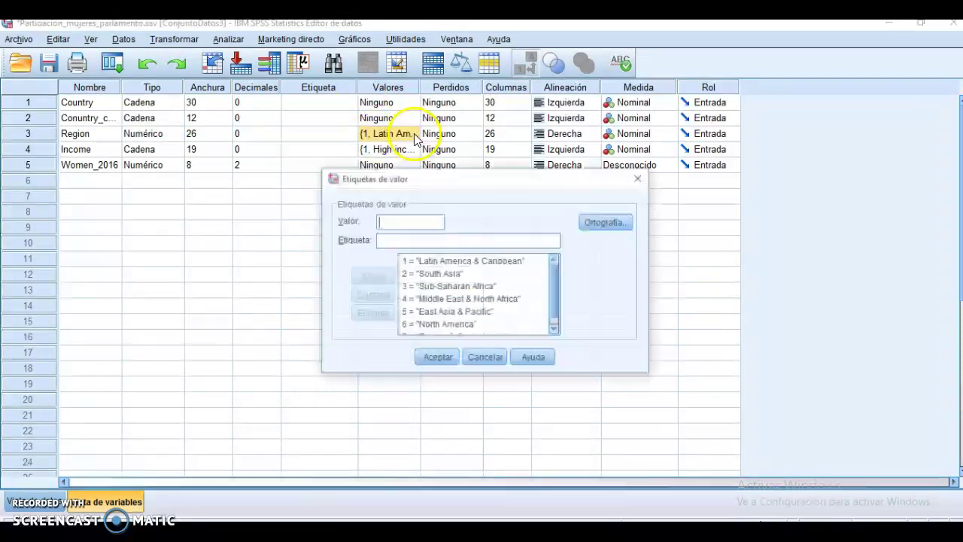
pyautogui.click(422, 262)
pyautogui.click(432, 274)
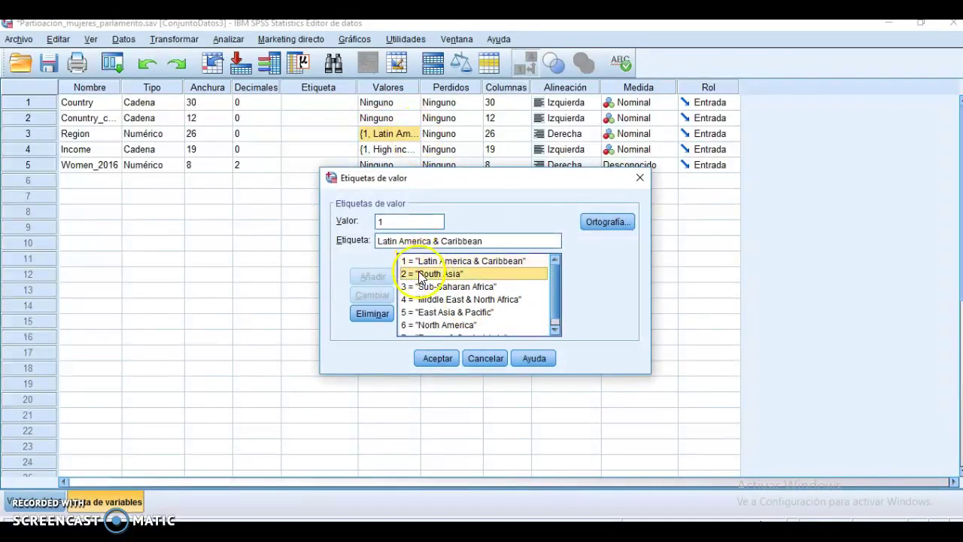
pyautogui.scroll(-1, 554, 294)
pyautogui.click(452, 329)
pyautogui.click(452, 291)
pyautogui.click(444, 265)
pyautogui.click(438, 358)
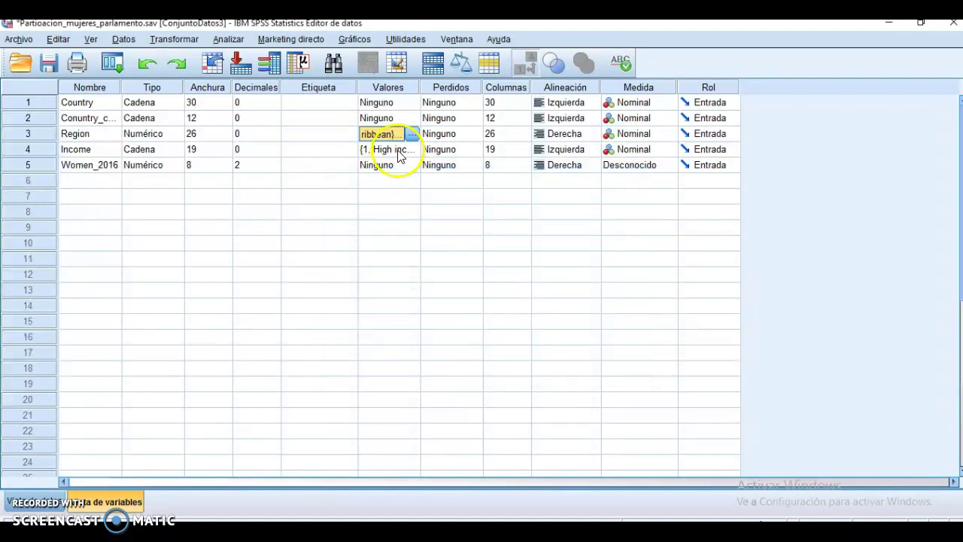
pyautogui.click(411, 134)
pyautogui.click(406, 261)
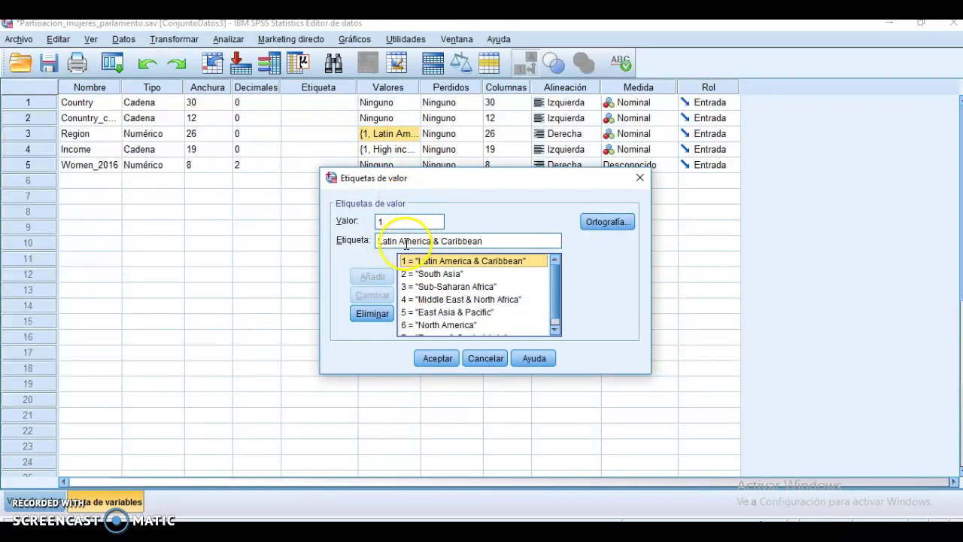
pyautogui.click(414, 276)
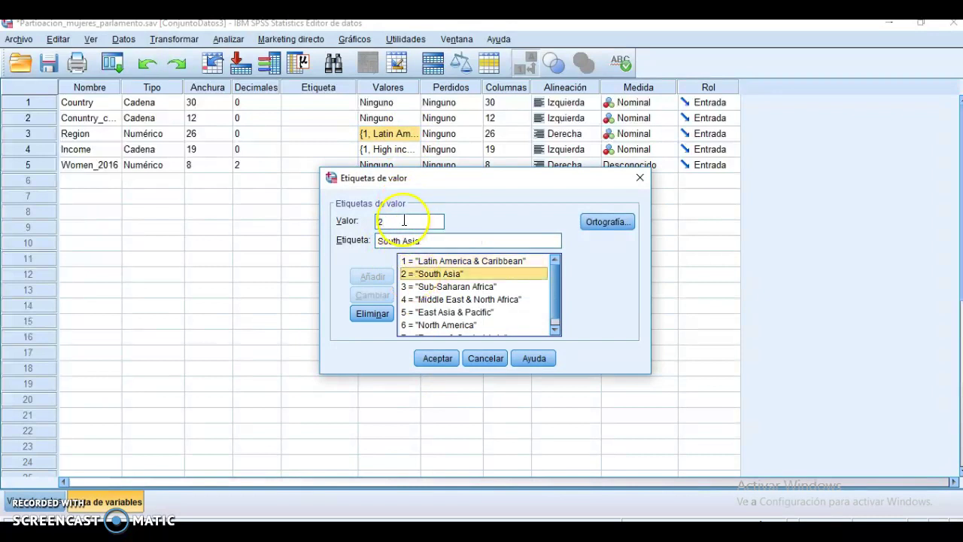
pyautogui.click(435, 301)
pyautogui.click(490, 360)
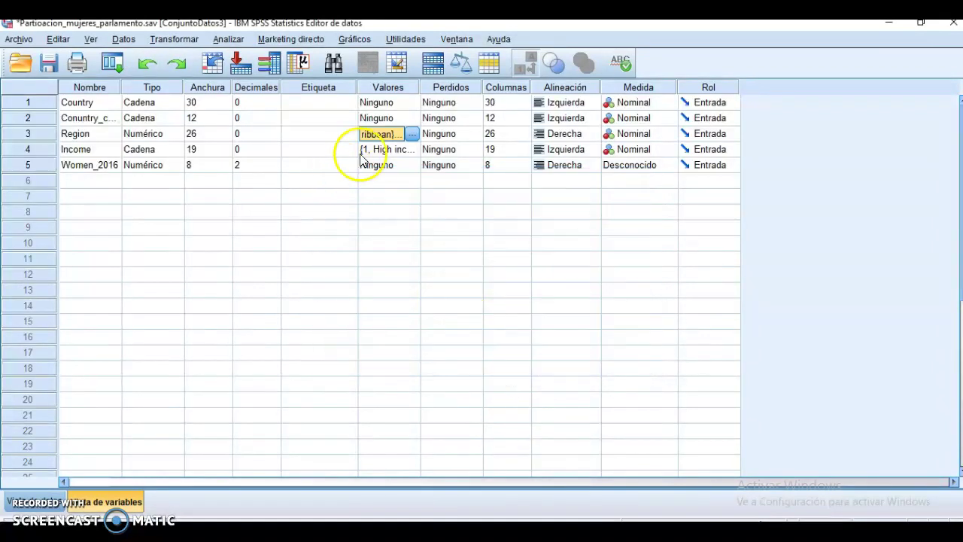
# Change the Income variable's type from string to Numérico.
pyautogui.click(143, 149)
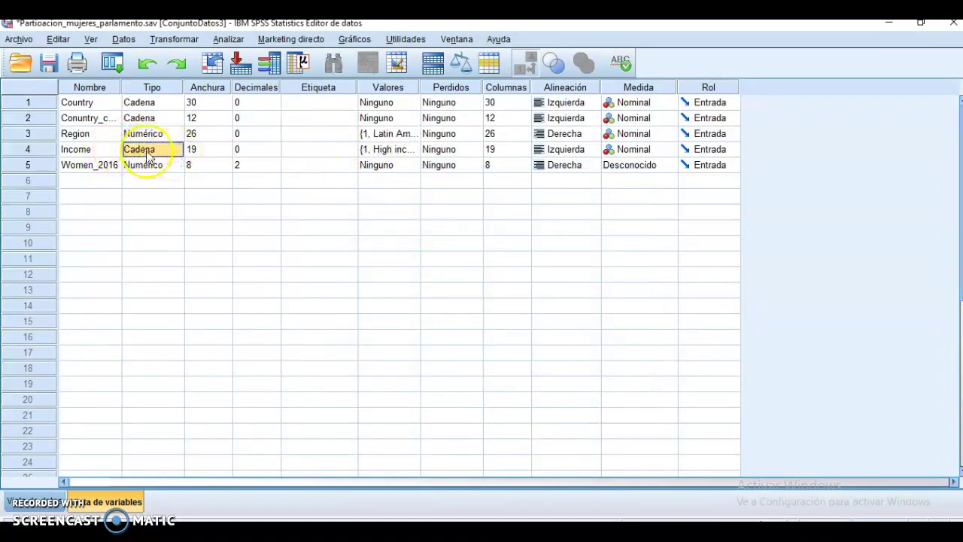
pyautogui.click(175, 149)
pyautogui.click(340, 190)
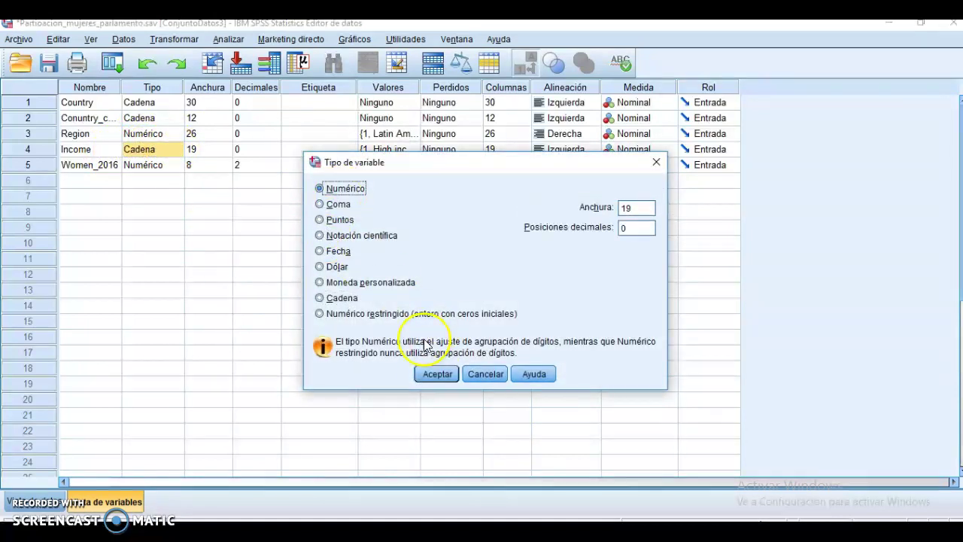
pyautogui.click(437, 374)
pyautogui.click(338, 301)
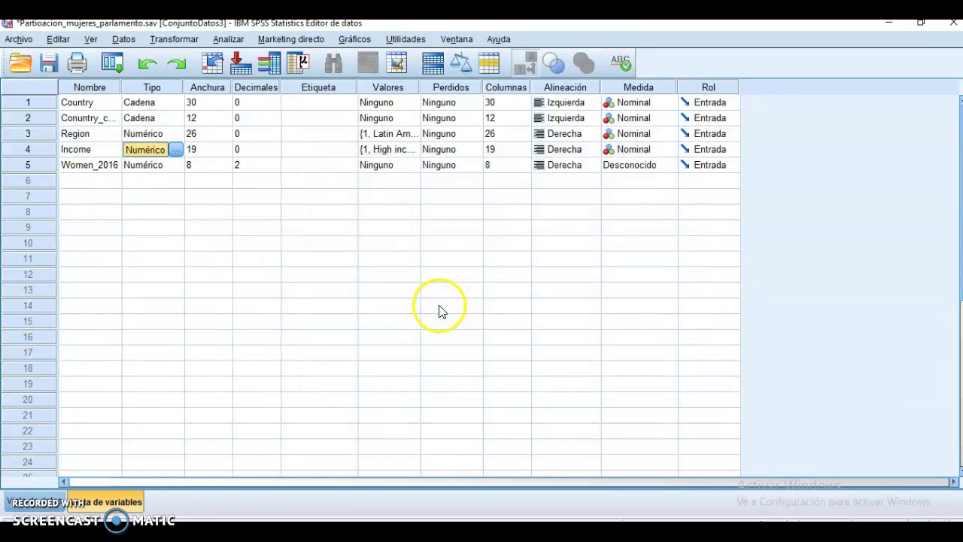
# Check the numeric codes and value labels defined for the Income variable, leaving them as they are.
pyautogui.click(406, 149)
pyautogui.click(414, 149)
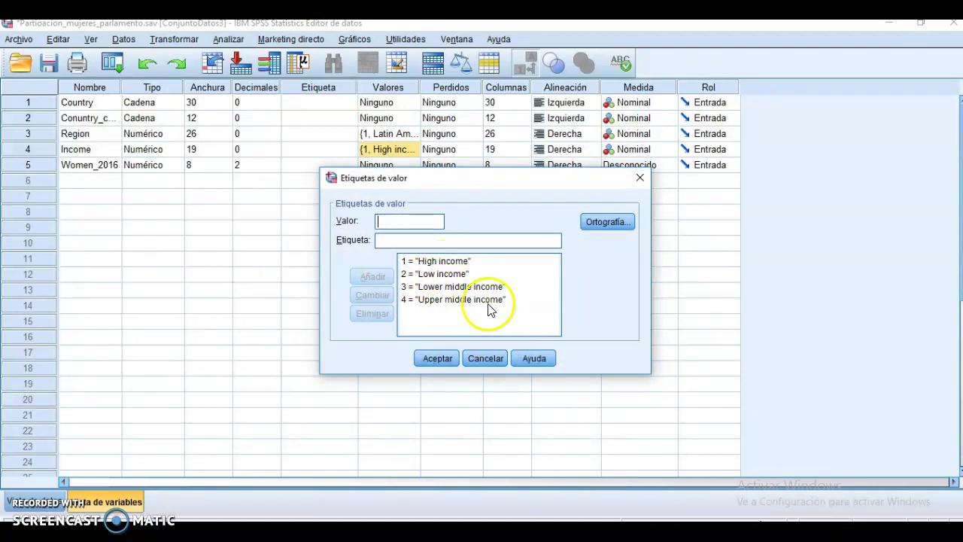
pyautogui.click(487, 360)
# Display the data records and inspect the Region and Income columns after the type changes.
pyautogui.click(37, 502)
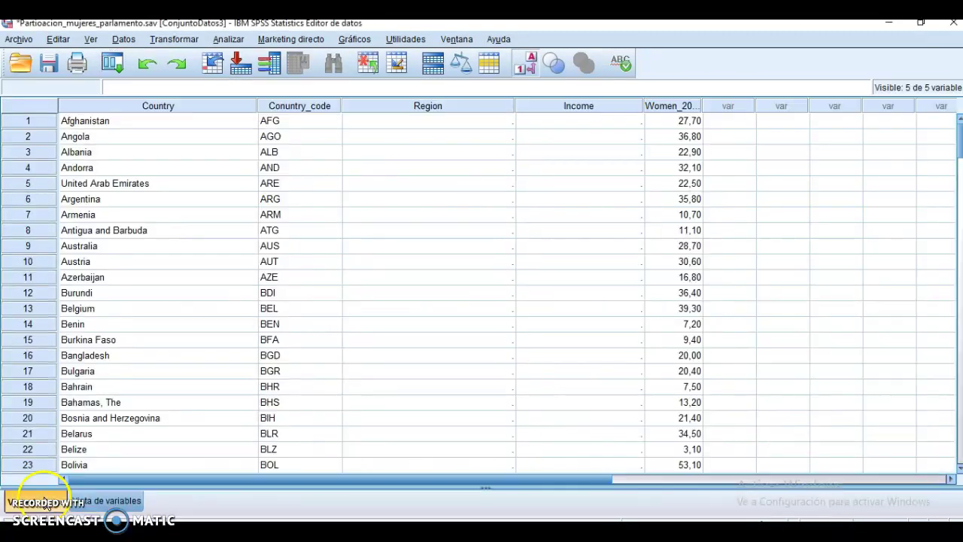
pyautogui.click(478, 168)
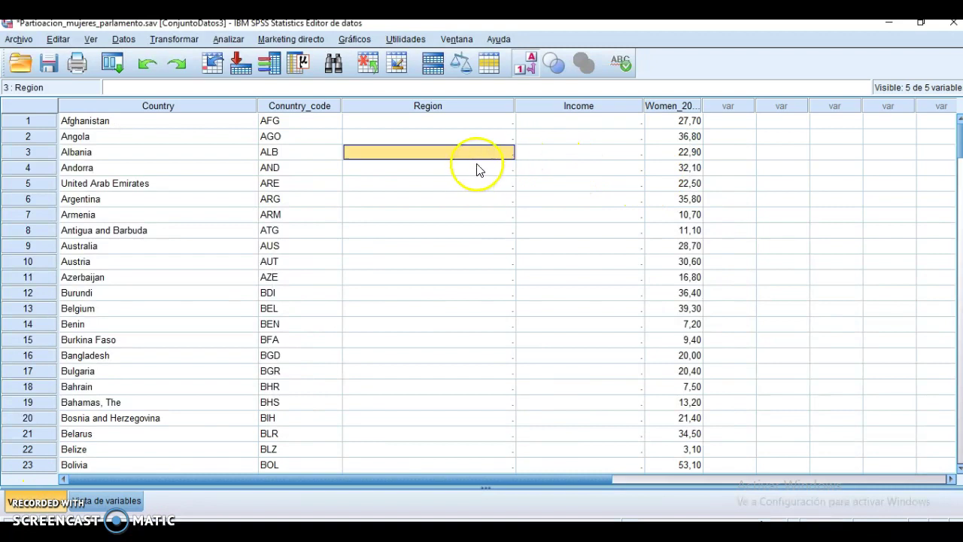
pyautogui.click(475, 106)
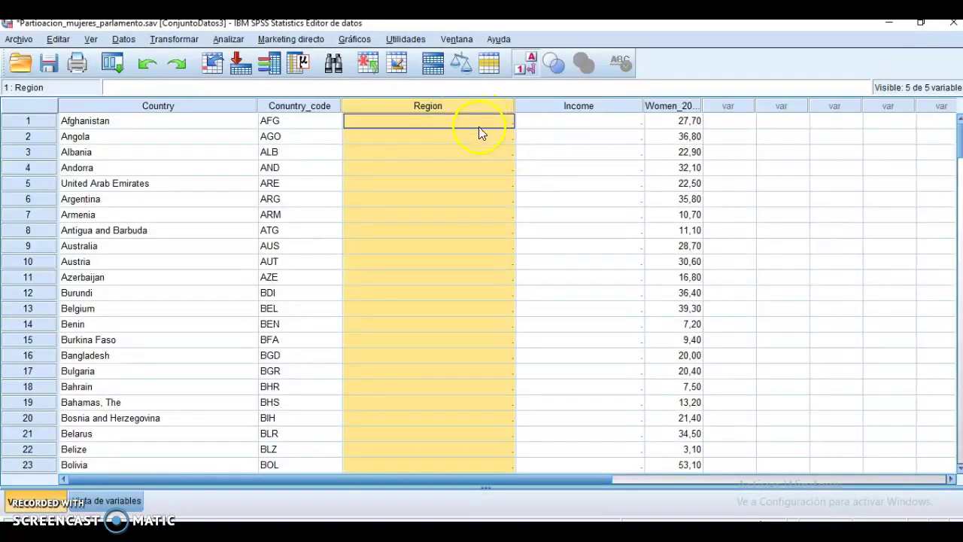
pyautogui.click(479, 126)
pyautogui.click(559, 128)
# Switch back to the Excel workbook and examine the Region names against the numeric codes in the Codigo spss region column.
pyautogui.hotkey('alt', 'Tab')
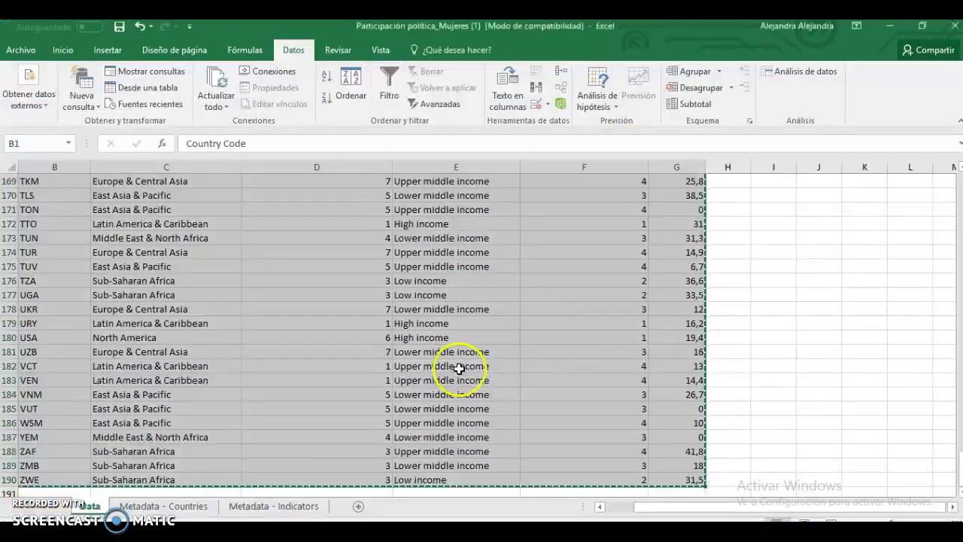
pyautogui.scroll(7, 445, 355)
pyautogui.scroll(20, 445, 355)
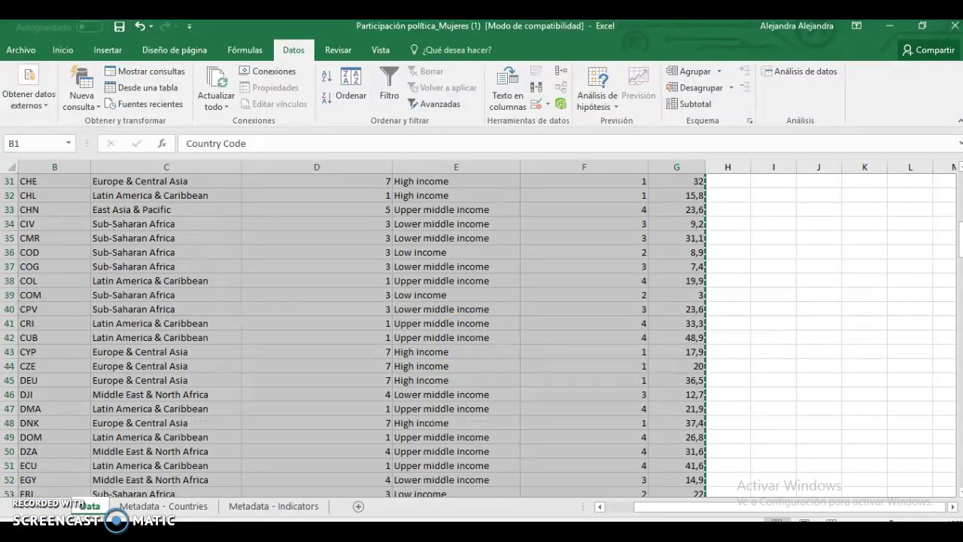
pyautogui.moveTo(960, 244); pyautogui.dragTo(856, 213)
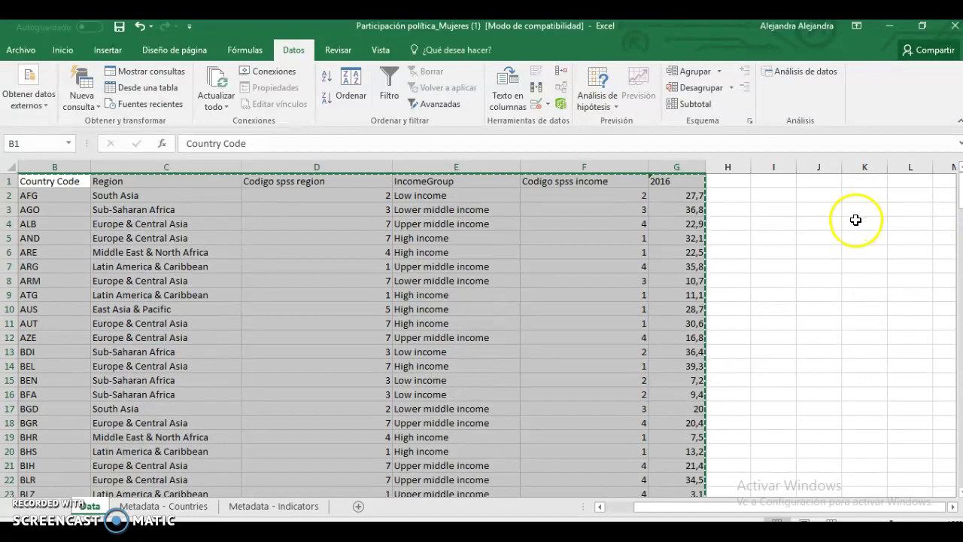
pyautogui.click(399, 212)
pyautogui.click(297, 197)
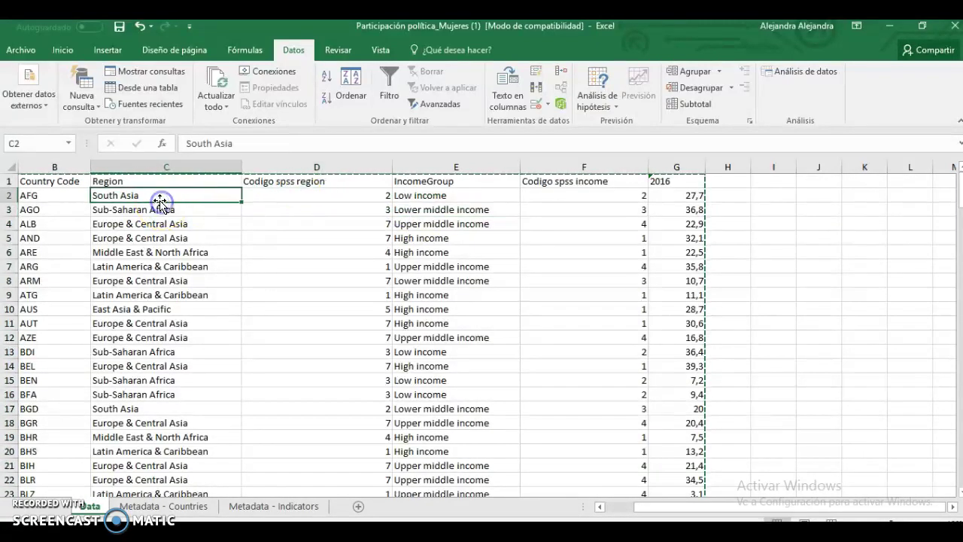
pyautogui.click(318, 254)
pyautogui.click(333, 350)
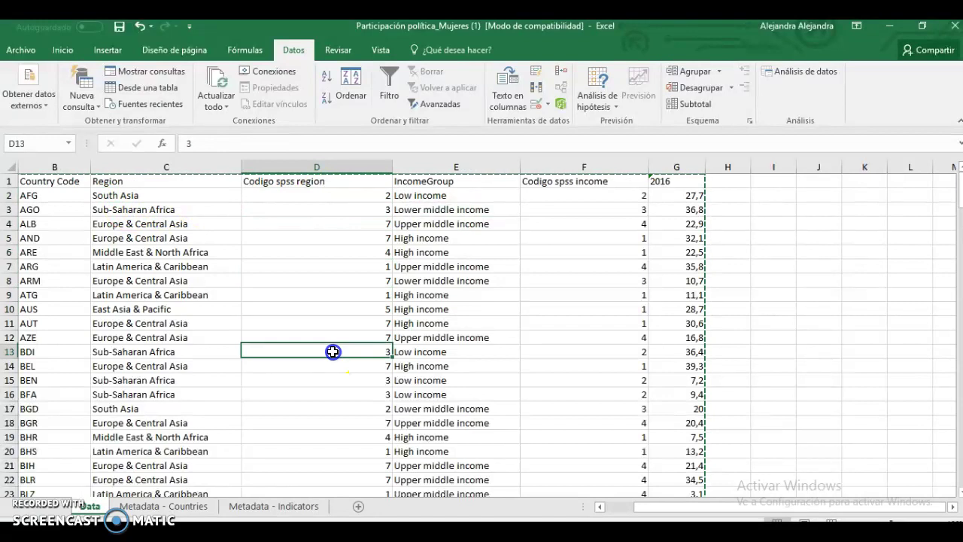
# Compare the Region and IncomeGroup names in the worksheet with the numeric SPSS codes in the columns beside them.
pyautogui.click(117, 195)
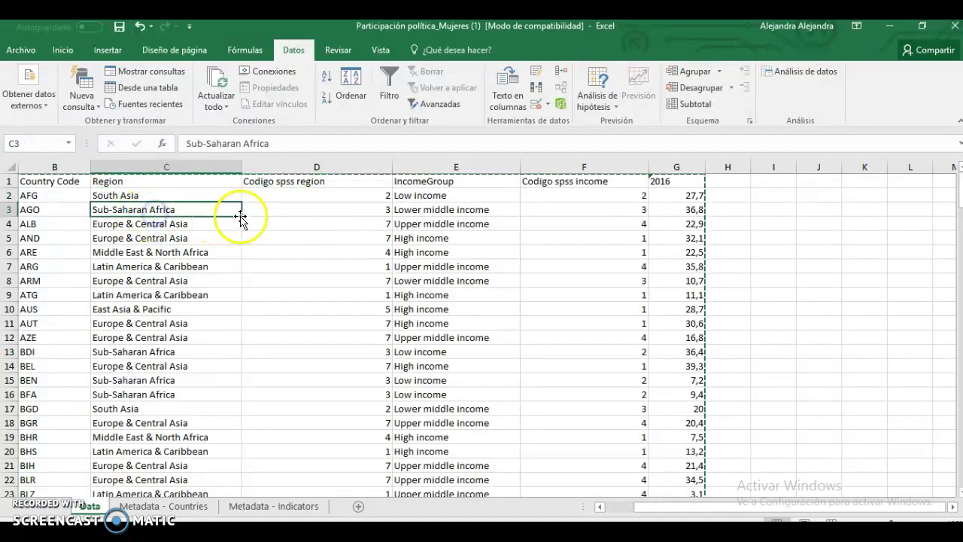
pyautogui.click(309, 268)
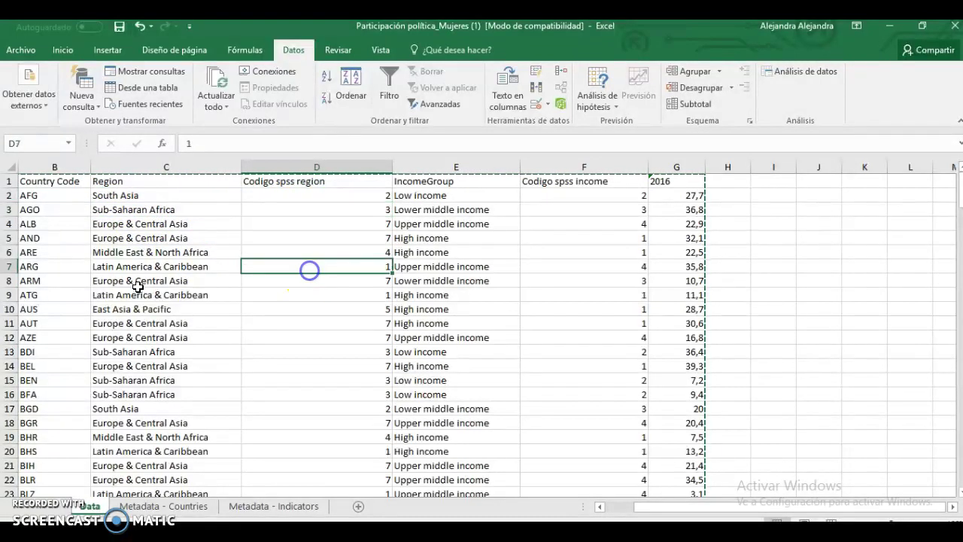
pyautogui.click(143, 269)
pyautogui.click(615, 222)
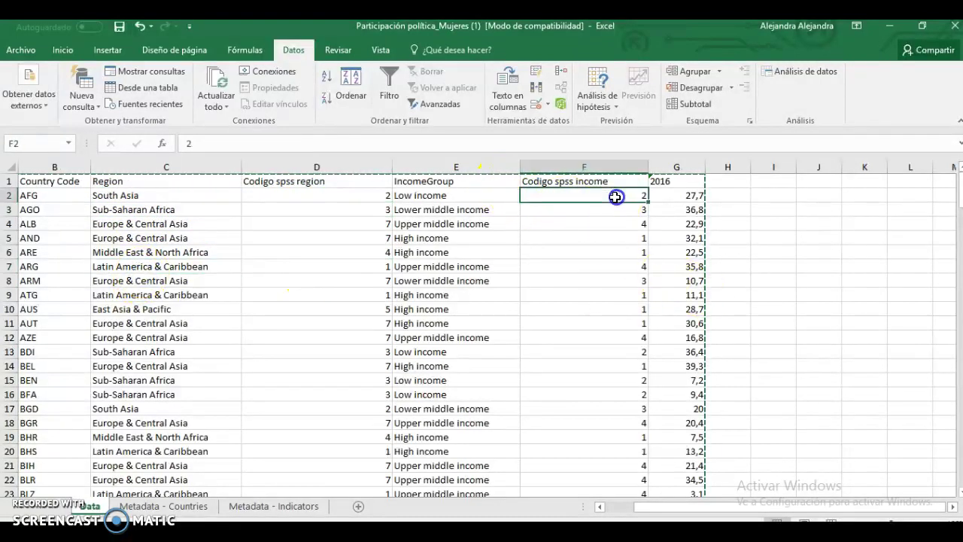
pyautogui.click(459, 210)
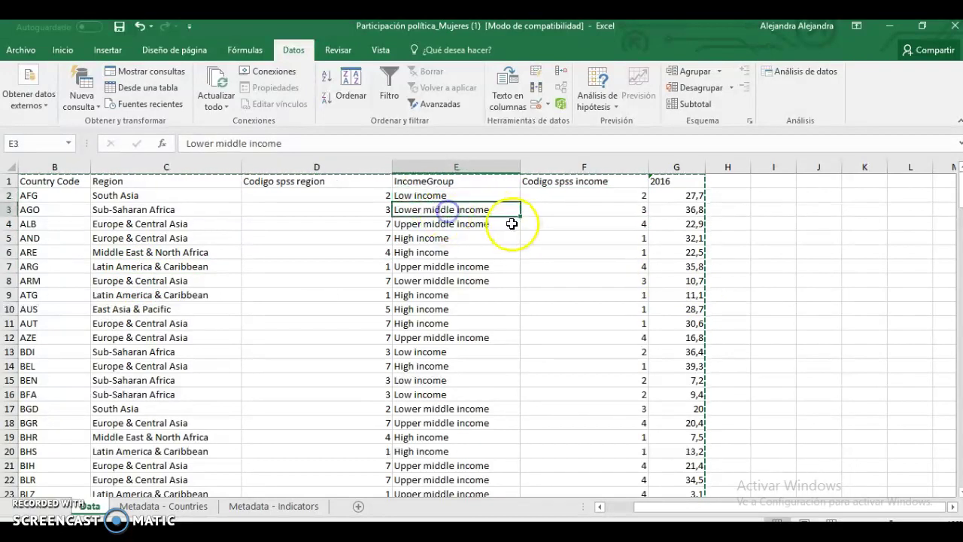
pyautogui.click(437, 235)
pyautogui.click(439, 224)
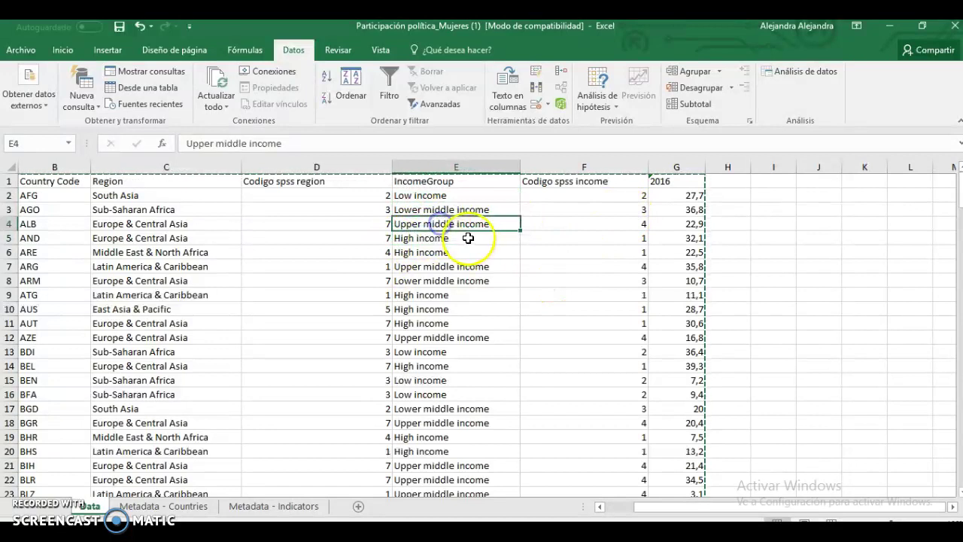
pyautogui.click(610, 227)
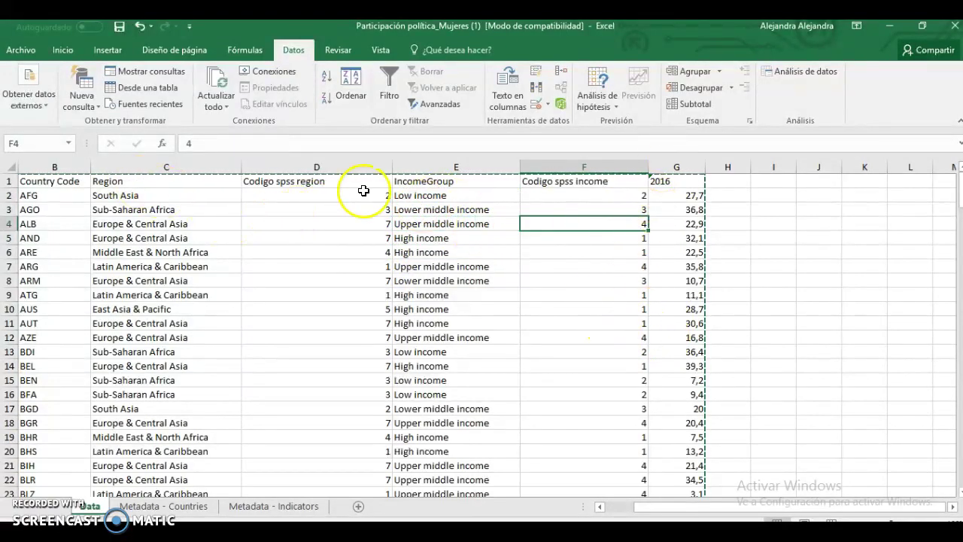
# Copy the Codigo spss region values in D2:D190 and paste them into the SPSS Region column from the first record.
pyautogui.hotkey('alt', 'Tab')
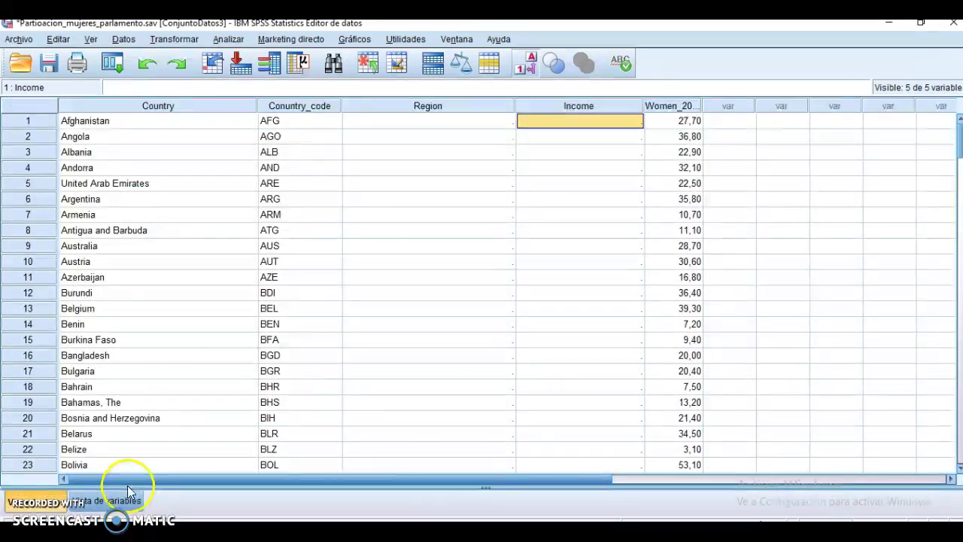
pyautogui.hotkey('alt', 'Tab')
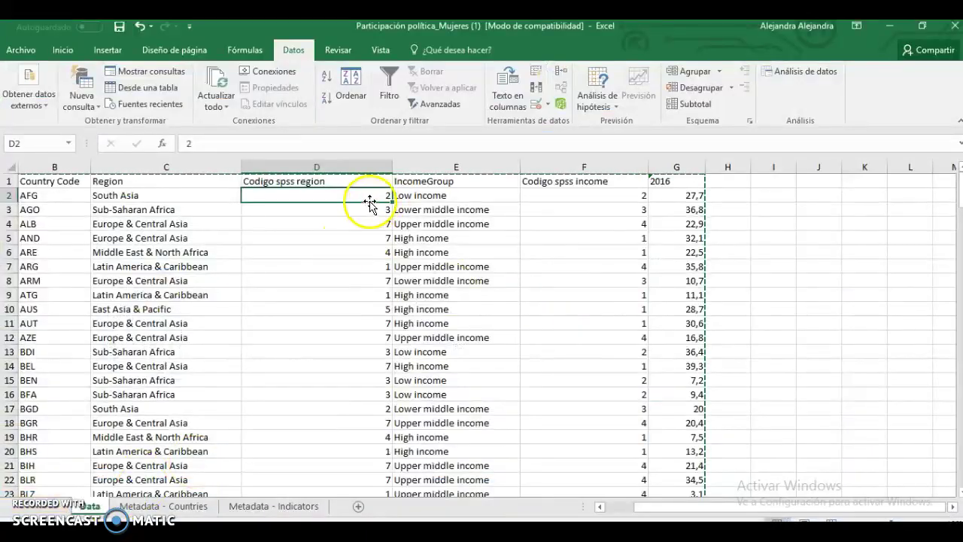
pyautogui.moveTo(363, 286); pyautogui.dragTo(384, 466)
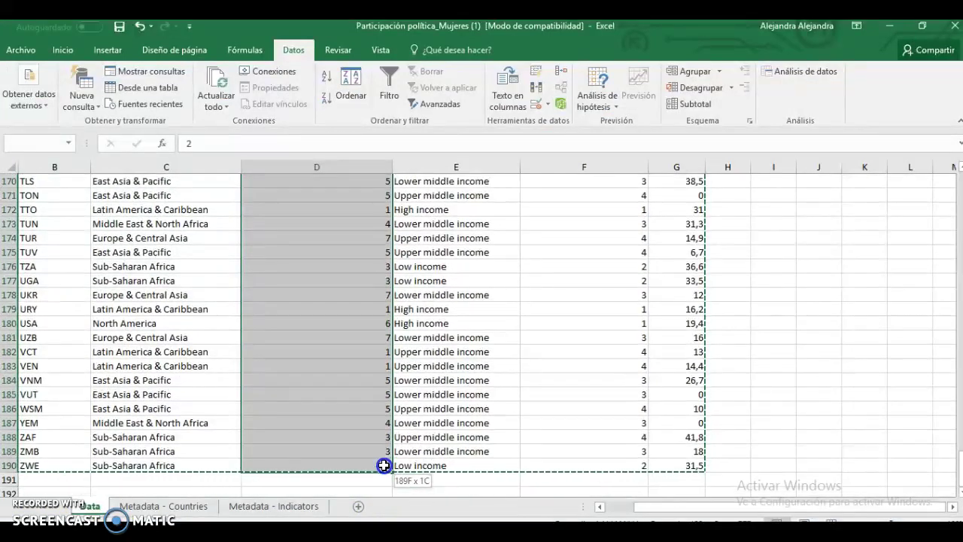
pyautogui.hotkey('ctrl', 'c')
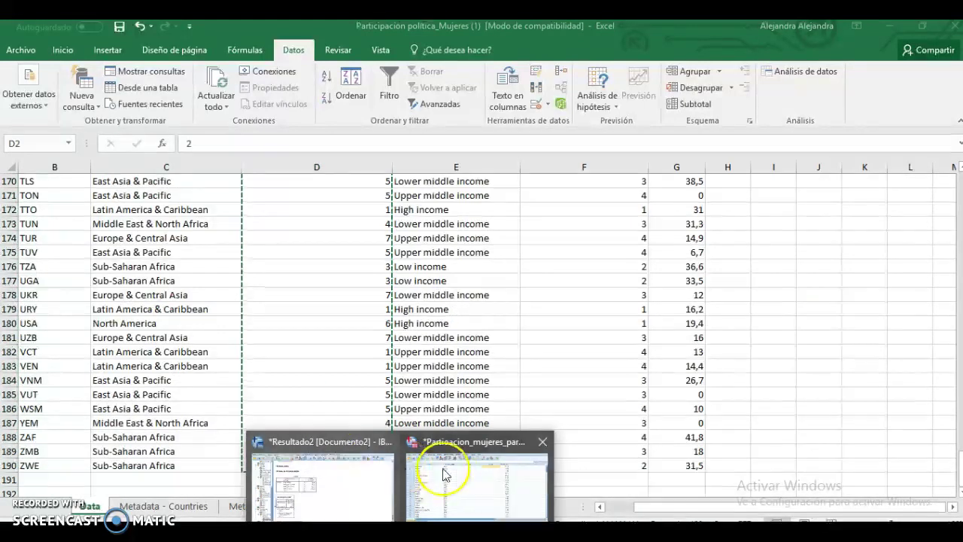
pyautogui.click(409, 447)
pyautogui.click(382, 124)
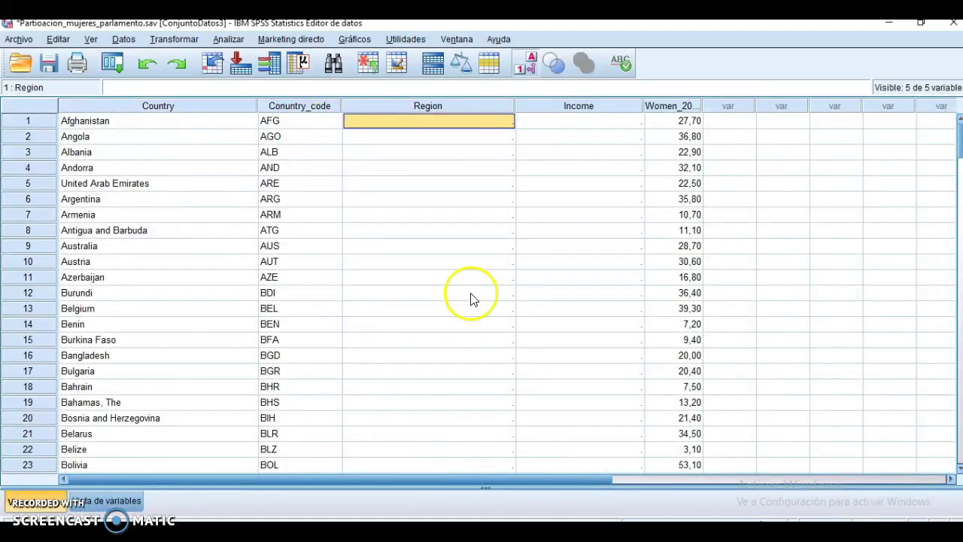
pyautogui.hotkey('ctrl', 'v')
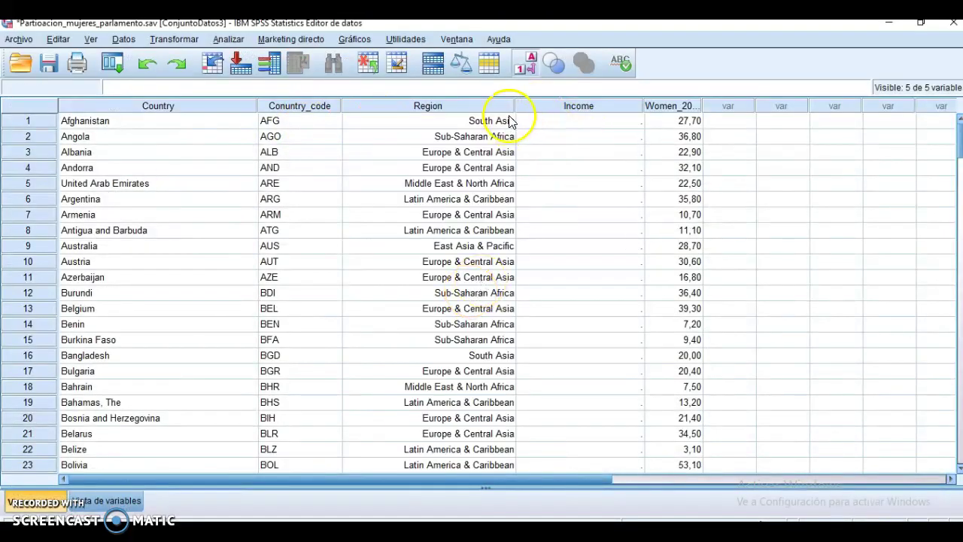
# Compare the Region labels of the first SPSS records with the Region names in the Excel worksheet.
pyautogui.hotkey('alt', 'Tab')
pyautogui.scroll(20, 461, 259)
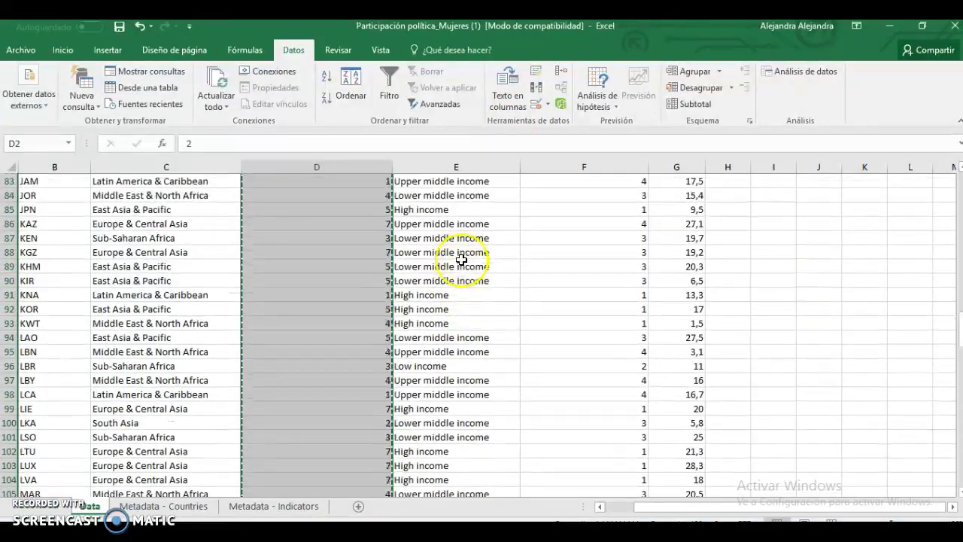
pyautogui.scroll(10, 462, 259)
pyautogui.moveTo(960, 280); pyautogui.dragTo(959, 274)
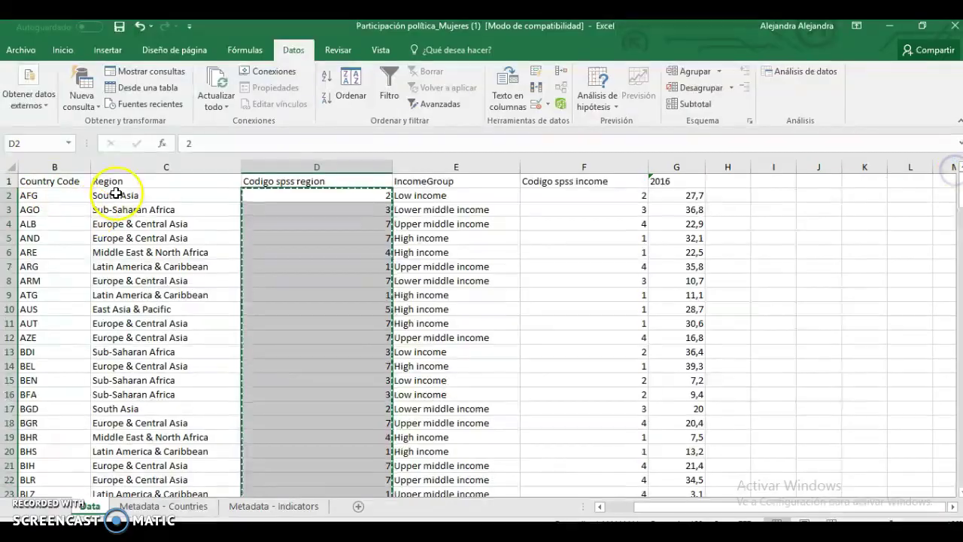
pyautogui.hotkey('alt', 'Tab')
pyautogui.click(439, 123)
pyautogui.click(424, 138)
pyautogui.click(424, 153)
pyautogui.hotkey('alt', 'Tab')
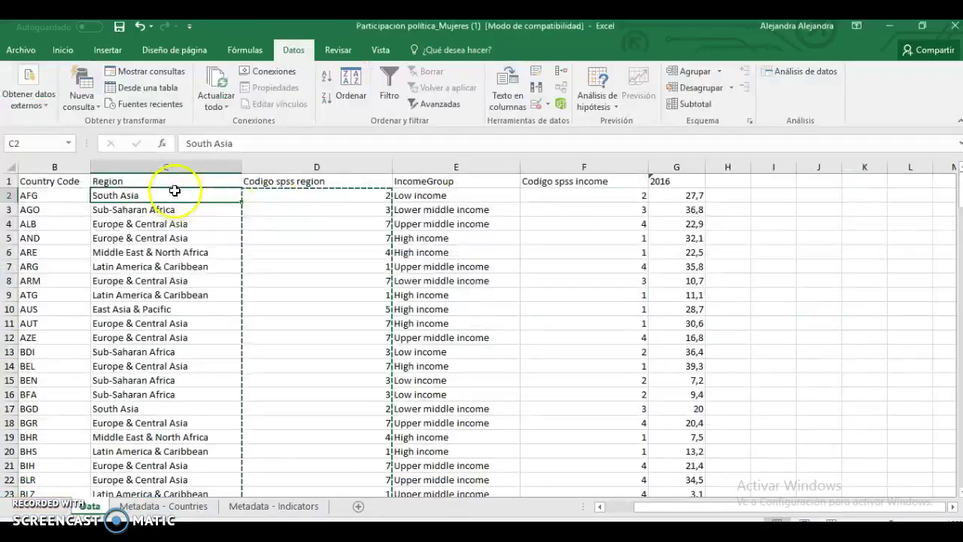
pyautogui.click(134, 224)
pyautogui.click(136, 238)
pyautogui.click(138, 210)
pyautogui.click(134, 252)
pyautogui.hotkey('alt', 'Tab')
pyautogui.click(459, 167)
# Check the Region assigned to Benin, Belgium, Belize and Bolivia in the SPSS data.
pyautogui.click(428, 324)
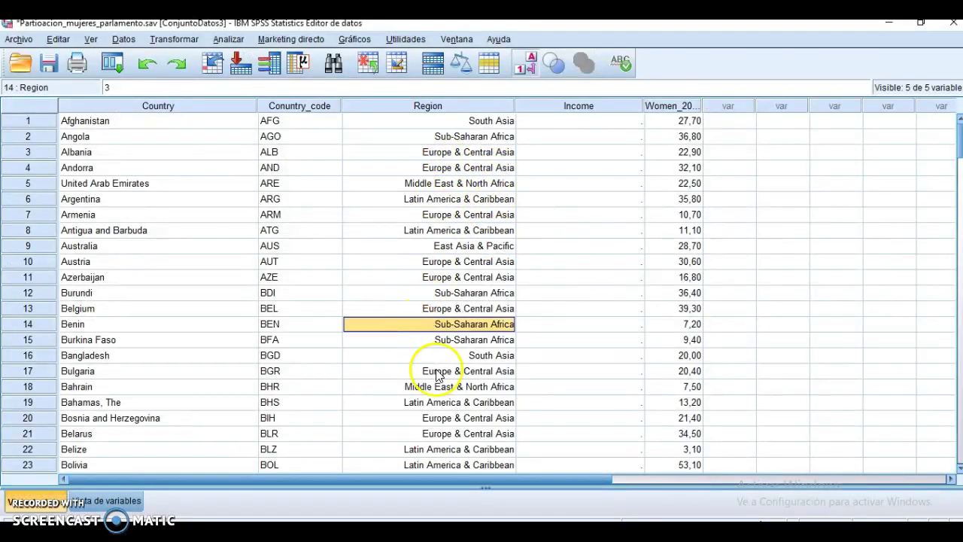
pyautogui.click(160, 326)
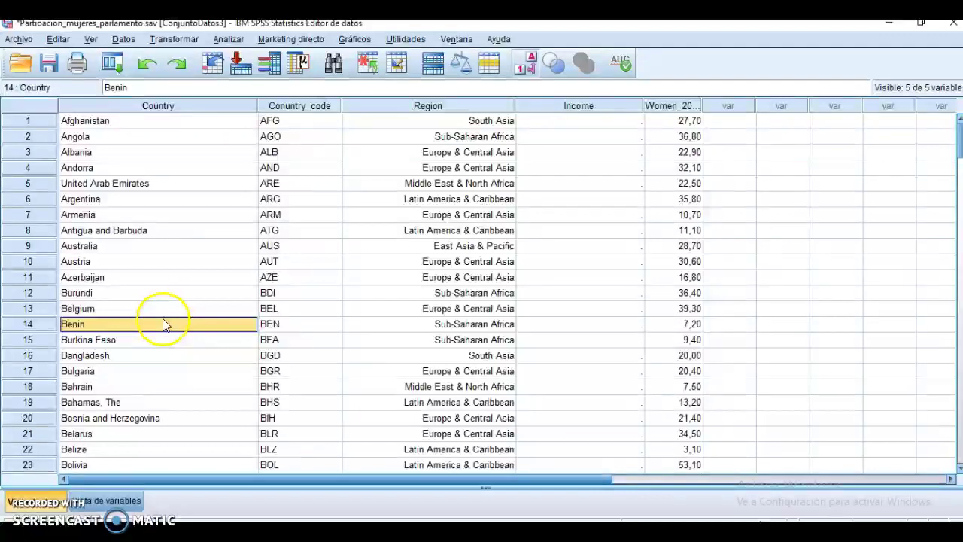
pyautogui.click(172, 307)
pyautogui.click(474, 310)
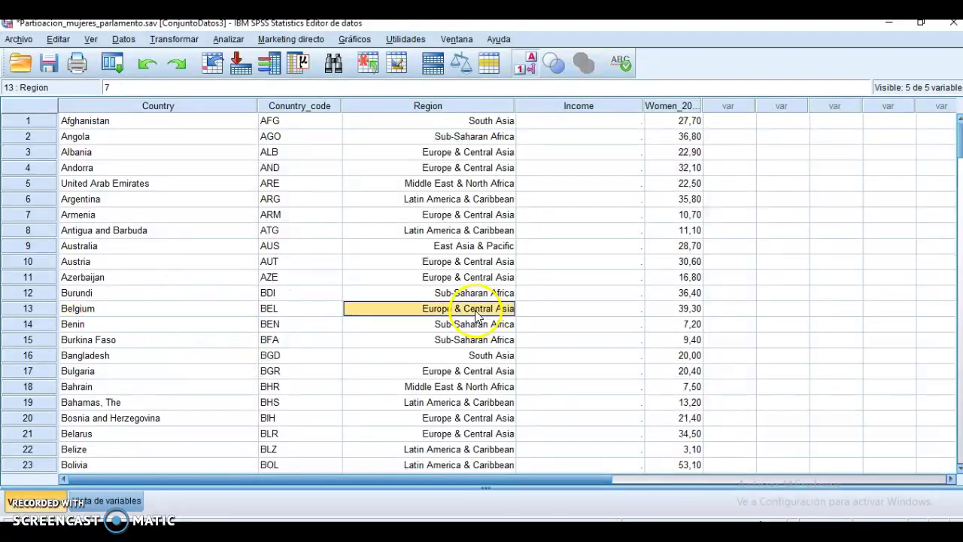
pyautogui.click(421, 450)
pyautogui.click(142, 449)
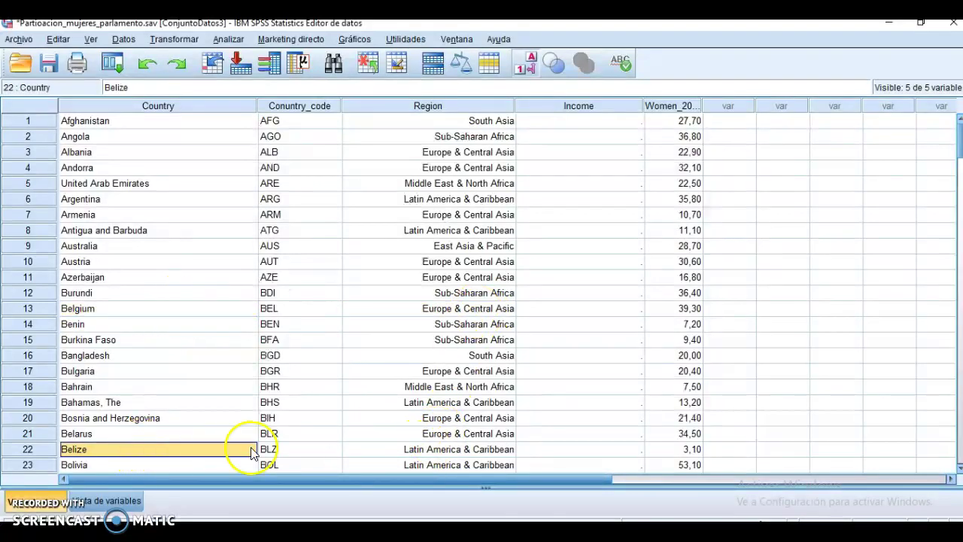
pyautogui.click(418, 452)
pyautogui.click(125, 465)
pyautogui.click(497, 465)
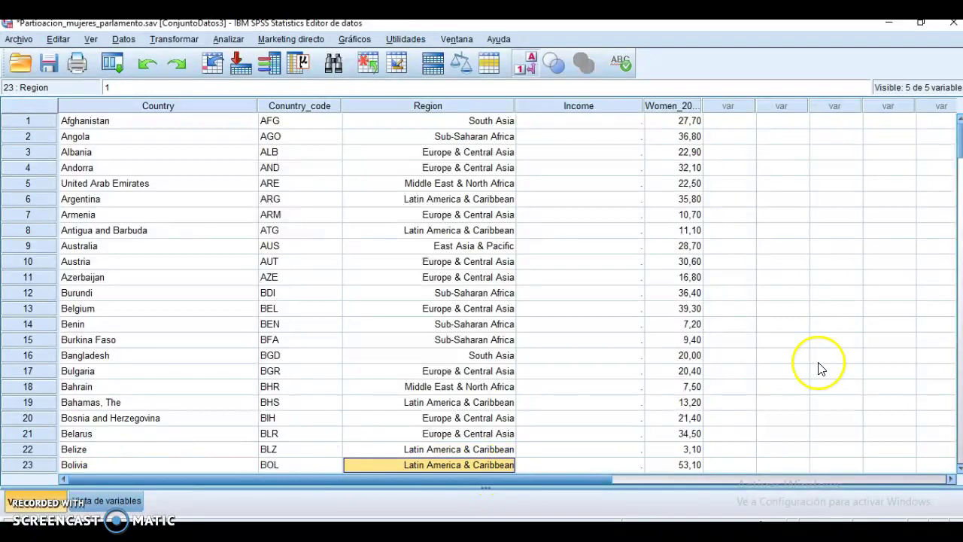
# Copy the Codigo spss income values in F2:F190 from Excel and paste them into the SPSS Income column from the first record.
pyautogui.hotkey('alt', 'Tab')
pyautogui.moveTo(620, 198); pyautogui.dragTo(608, 436)
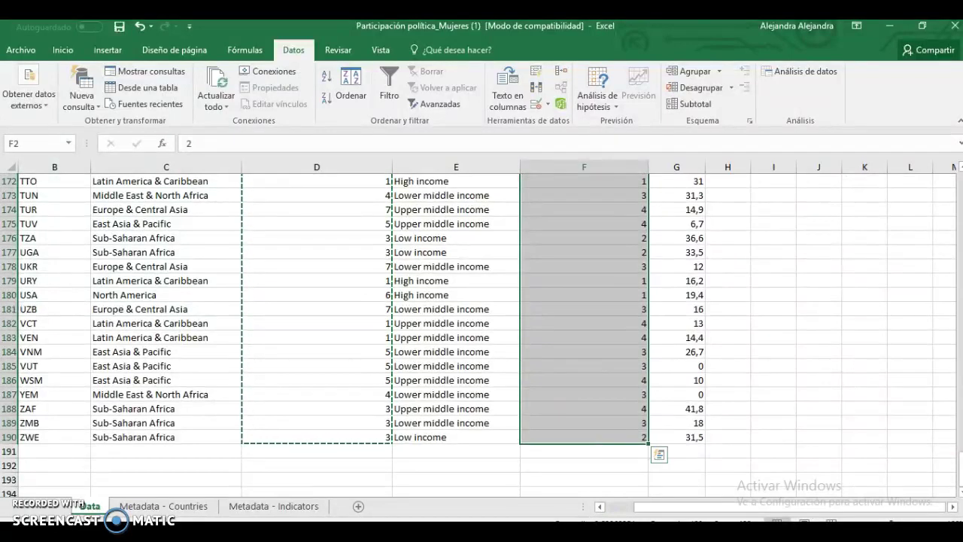
pyautogui.hotkey('ctrl', 'c')
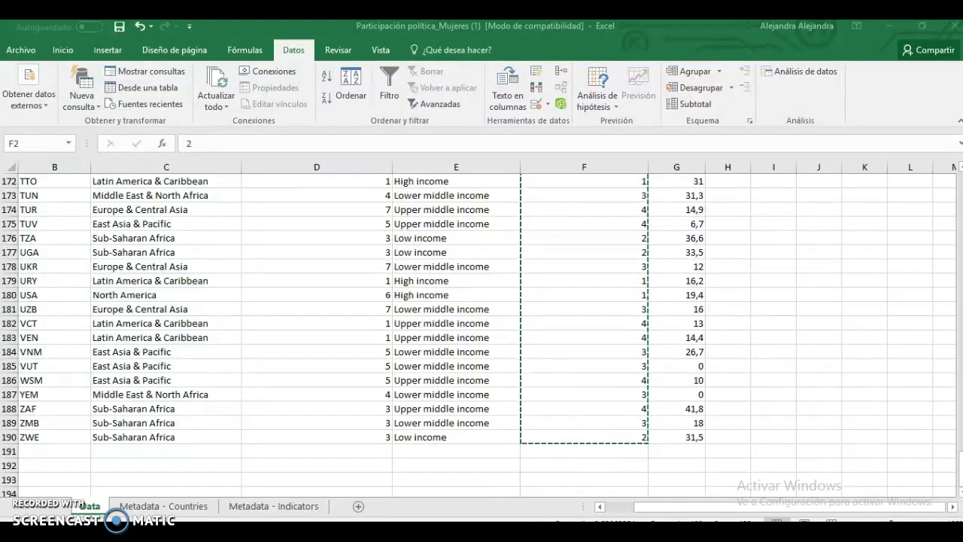
pyautogui.click(430, 463)
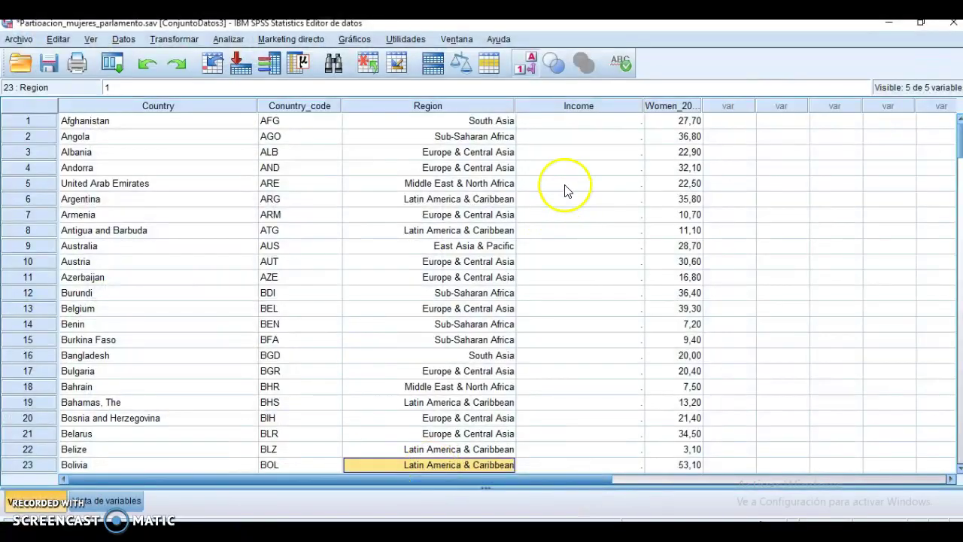
pyautogui.click(581, 122)
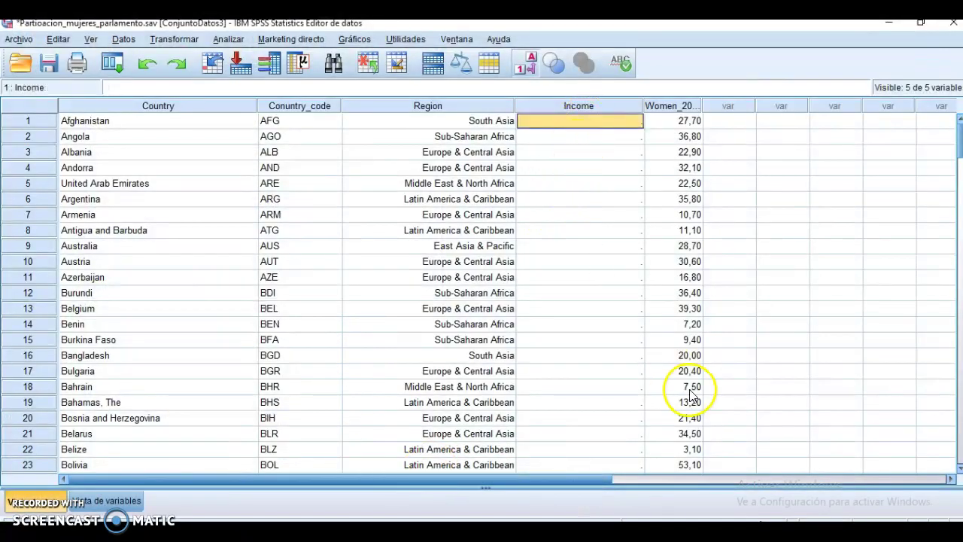
pyautogui.hotkey('ctrl', 'v')
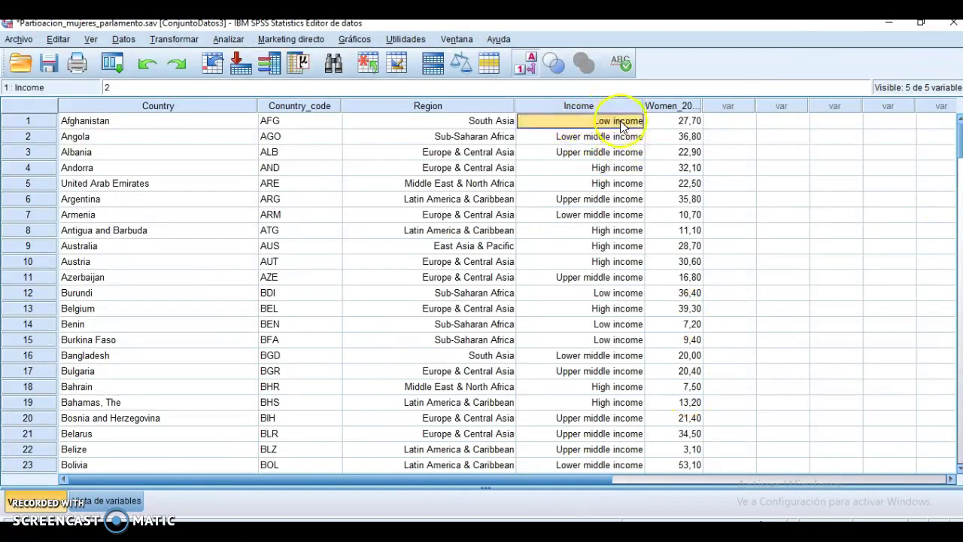
# Review the pasted Income values through record 17 and save the SPSS data file.
pyautogui.press('Down')
pyautogui.press('Down')
pyautogui.press('Down')
pyautogui.press('Down')
pyautogui.press('Down')
pyautogui.press('Down')
pyautogui.press('Down')
pyautogui.press('Down')
pyautogui.press('Down')
pyautogui.press('Down')
pyautogui.press('Down')
pyautogui.press('Down')
pyautogui.press('Down')
pyautogui.press('Down')
pyautogui.press('Down')
pyautogui.press('Down')
pyautogui.click(47, 61)
pyautogui.press('Right')
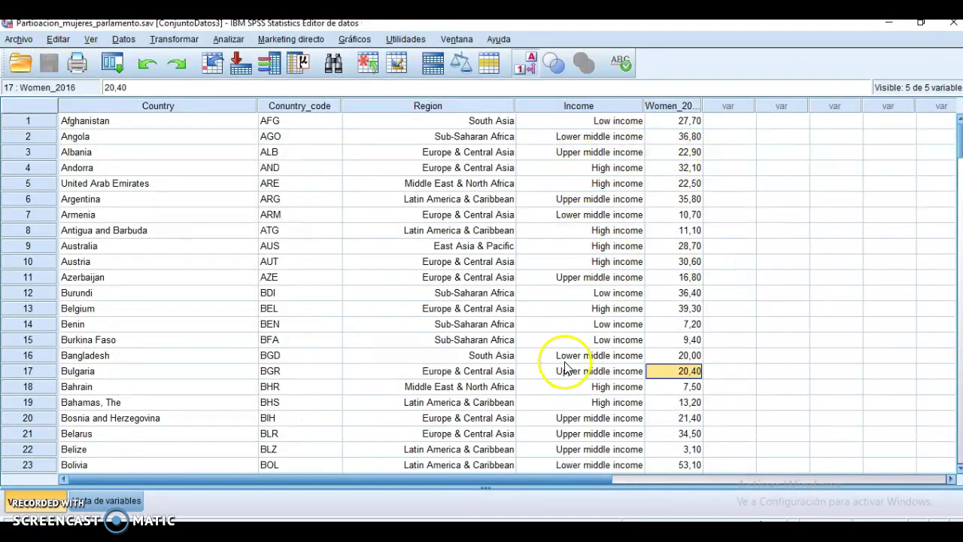
pyautogui.click(724, 309)
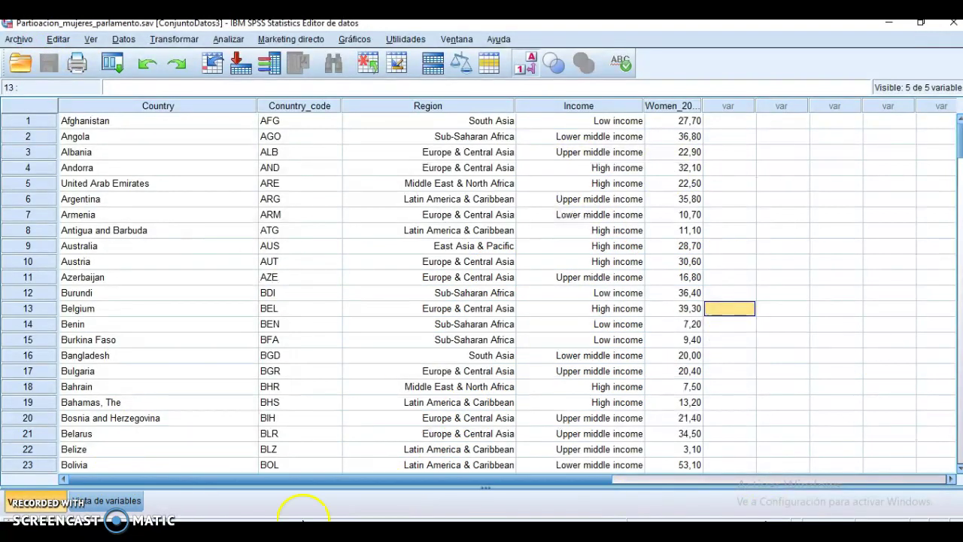
# Read exercise 4a and its normality test section in the Word document, and return to the SPSS data.
pyautogui.hotkey('alt', 'Tab')
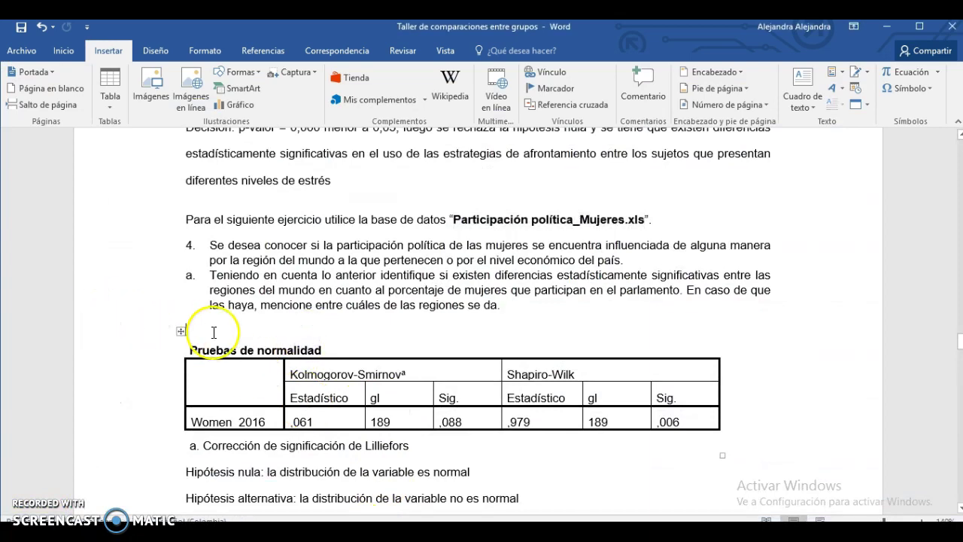
pyautogui.scroll(-3, 263, 459)
pyautogui.hotkey('alt', 'Tab')
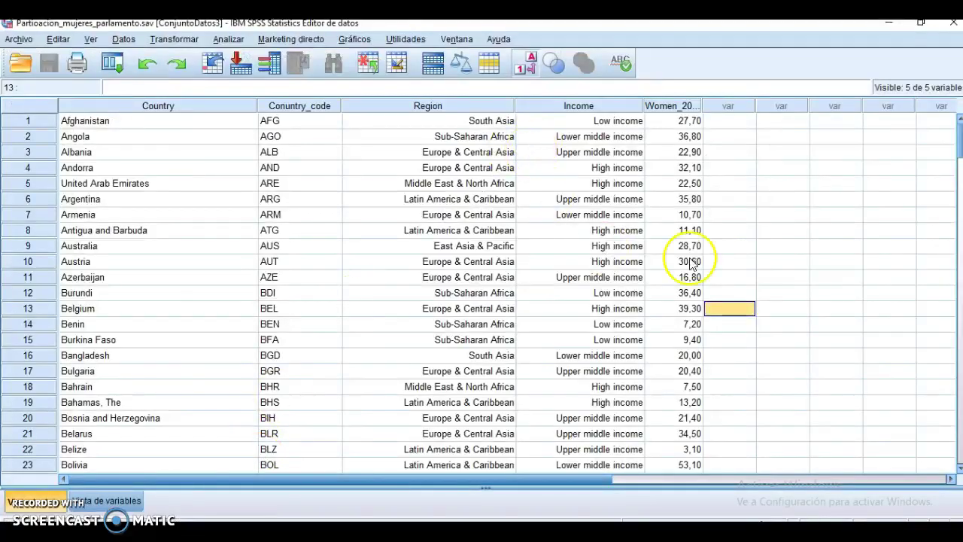
# Start the Explore analysis from the SPSS data and assign Women_2016 to the dependent list.
pyautogui.click(677, 106)
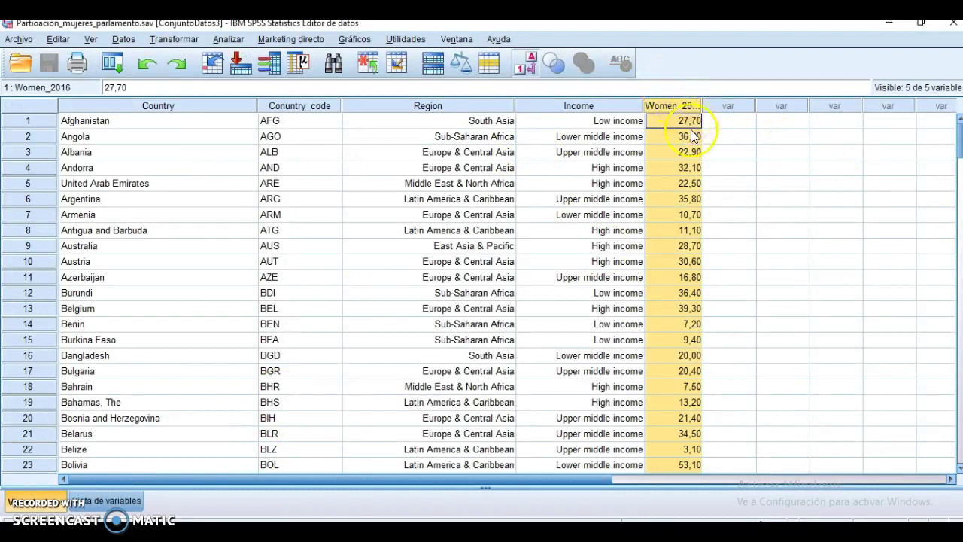
pyautogui.click(241, 42)
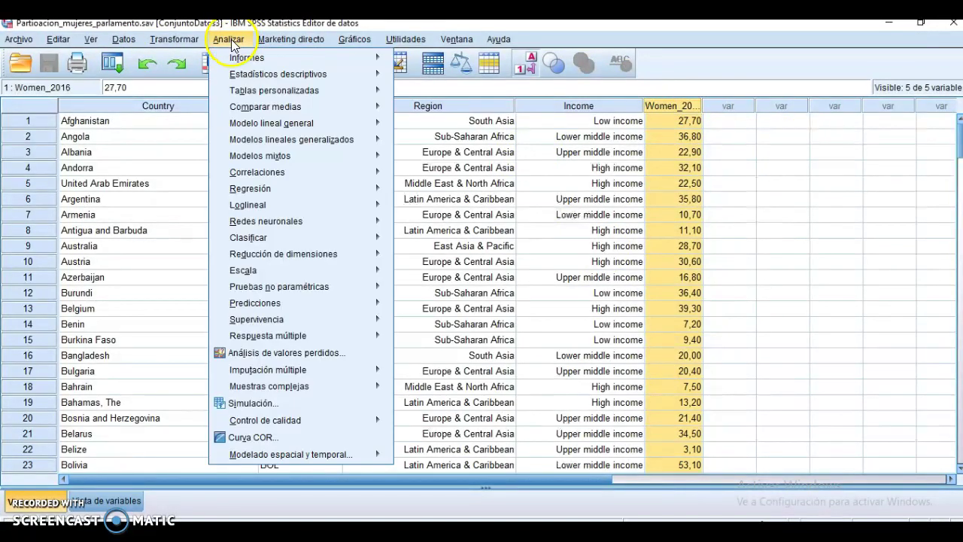
pyautogui.moveTo(267, 75)
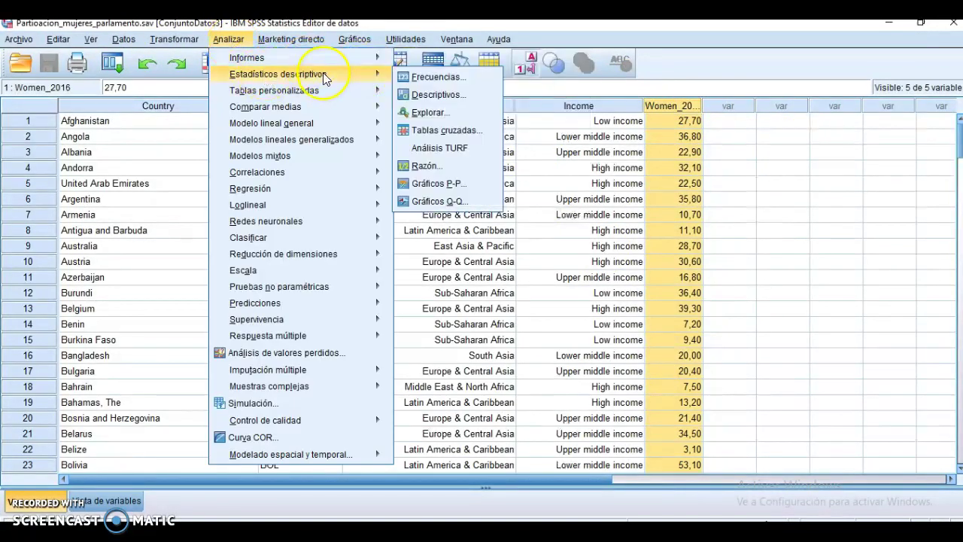
pyautogui.moveTo(356, 73)
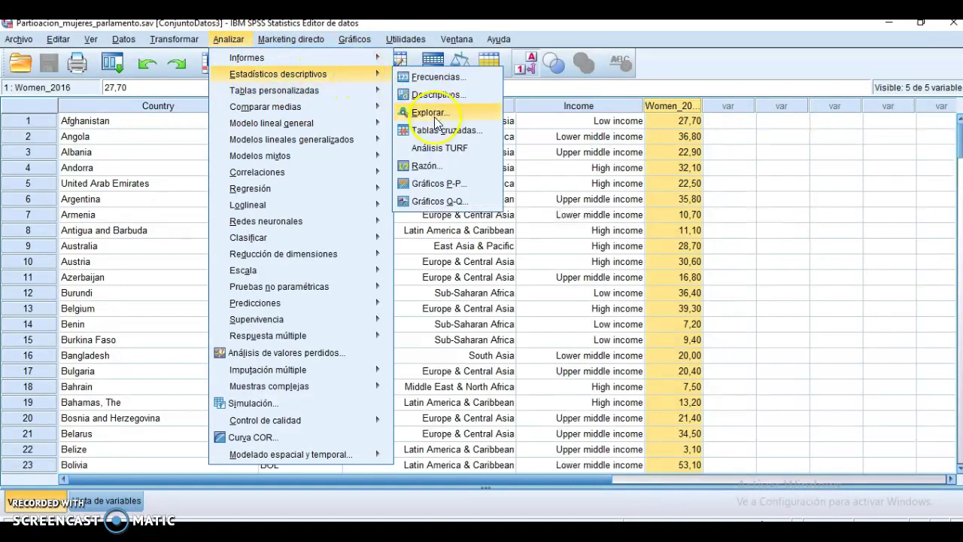
pyautogui.click(437, 117)
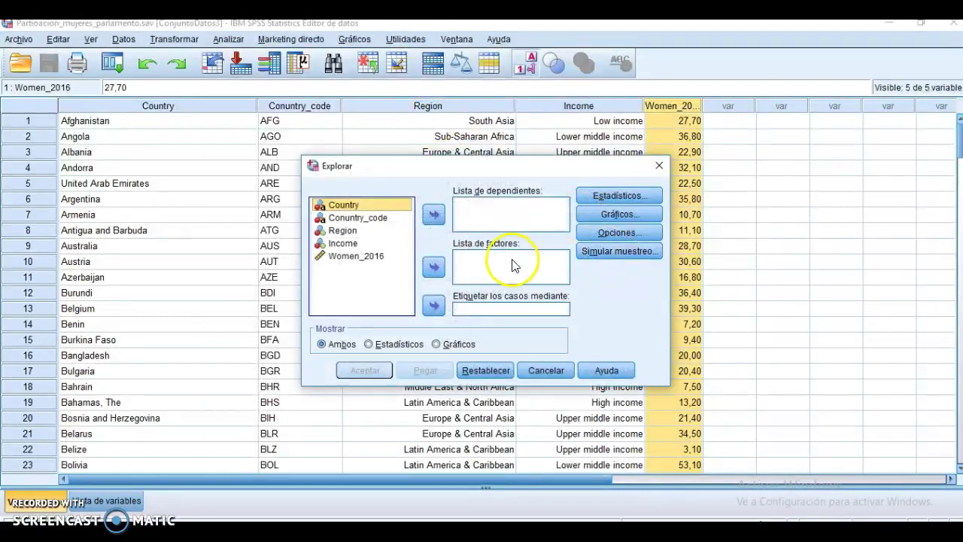
pyautogui.click(361, 255)
pyautogui.click(435, 216)
# Enable normality plots with tests for the Explore analysis and run it.
pyautogui.click(614, 214)
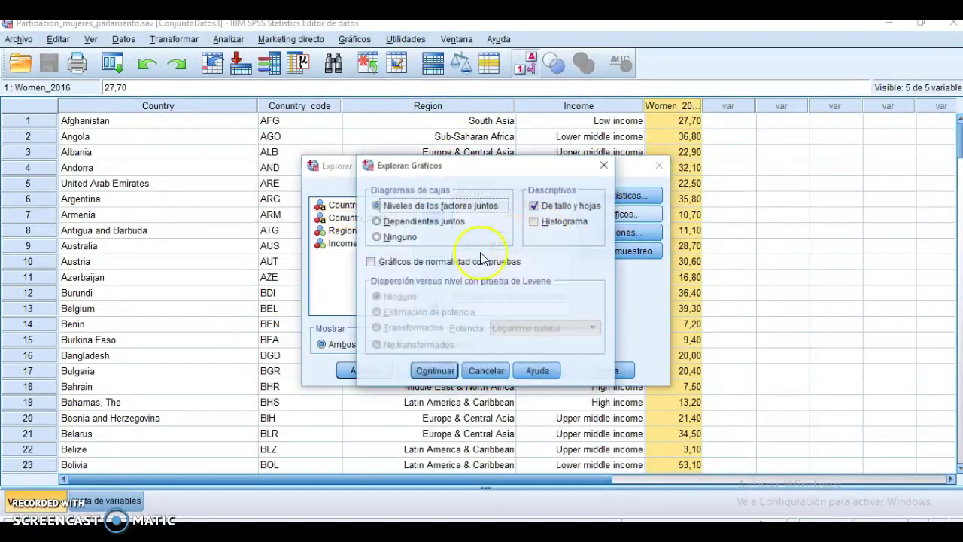
pyautogui.click(376, 262)
pyautogui.click(435, 371)
pyautogui.click(366, 369)
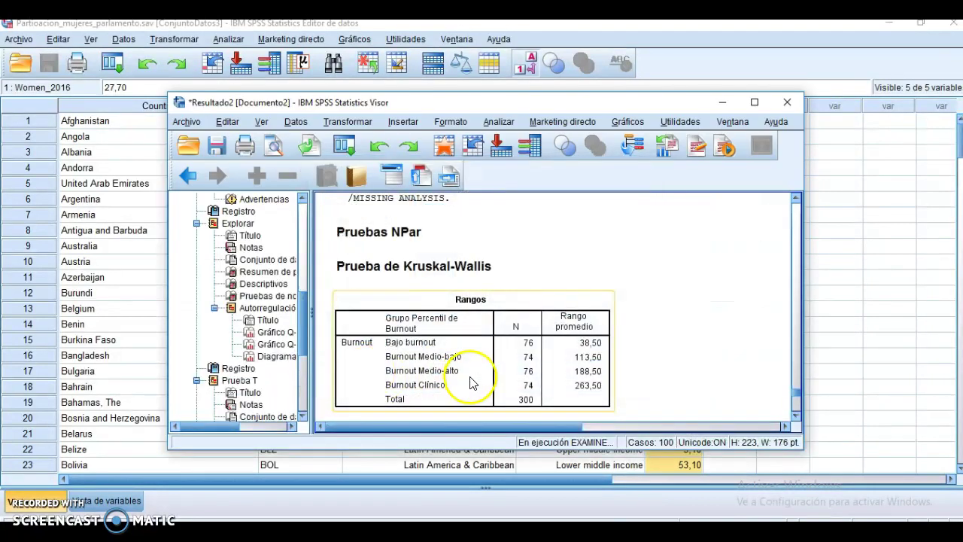
# Examine the Women_2016 normality test table in the SPSS output viewer.
pyautogui.moveTo(493, 237); pyautogui.dragTo(723, 255)
pyautogui.hotkey('alt', 'Tab')
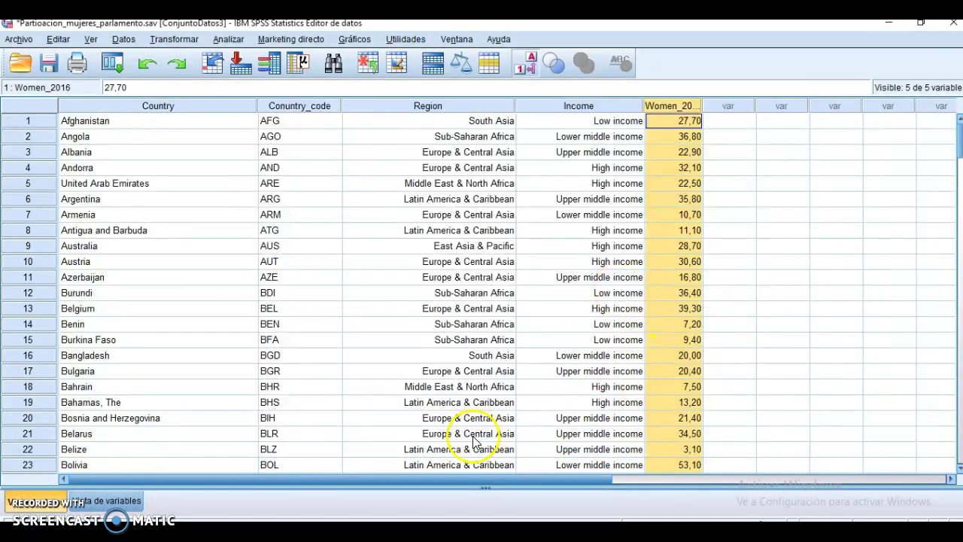
pyautogui.hotkey('alt', 'Tab')
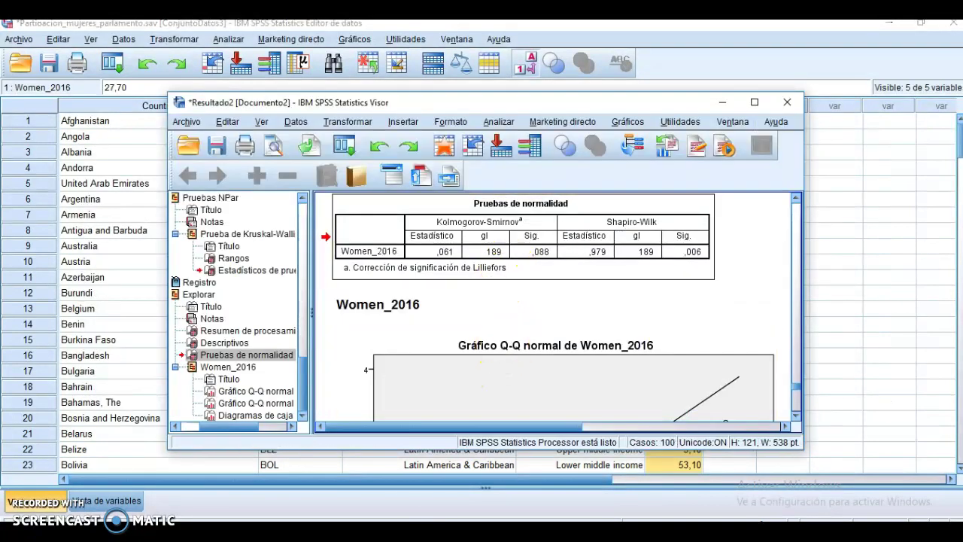
# Switch to the Word document and read the Kolmogorov-Smirnov significance, the normality hypotheses and the conclusion about using parametric tests.
pyautogui.hotkey('alt', 'Tab')
pyautogui.doubleClick(452, 326)
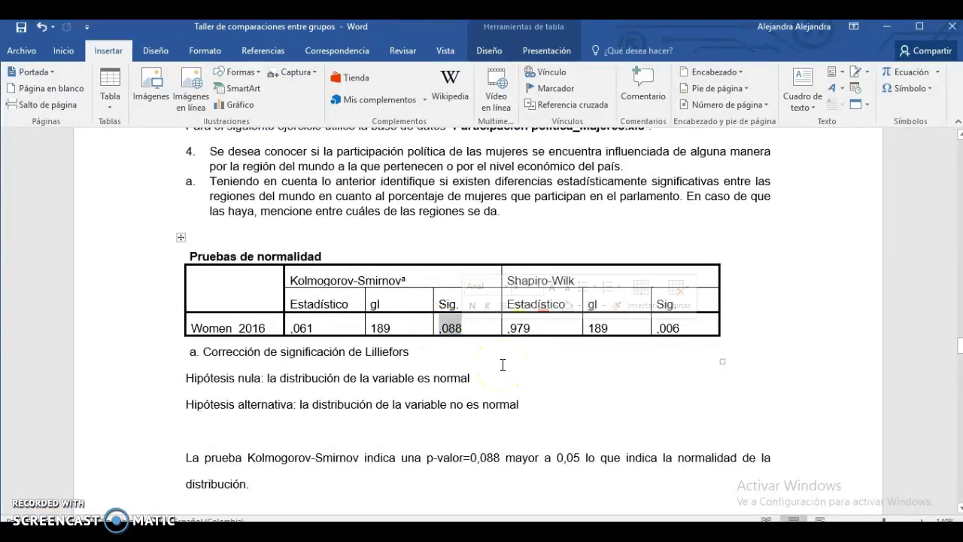
pyautogui.scroll(-4, 482, 329)
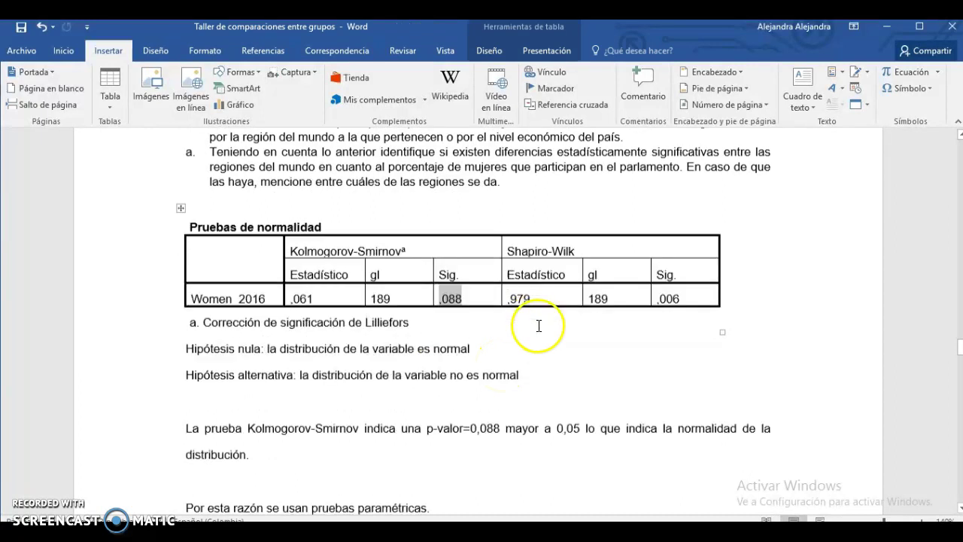
pyautogui.moveTo(629, 314); pyautogui.dragTo(680, 331)
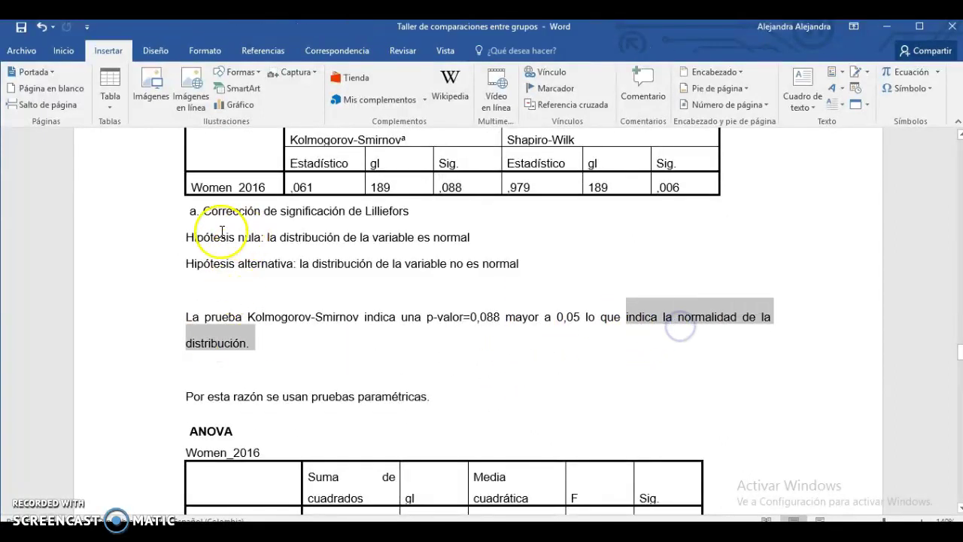
pyautogui.moveTo(189, 237); pyautogui.dragTo(271, 237)
pyautogui.click(254, 239)
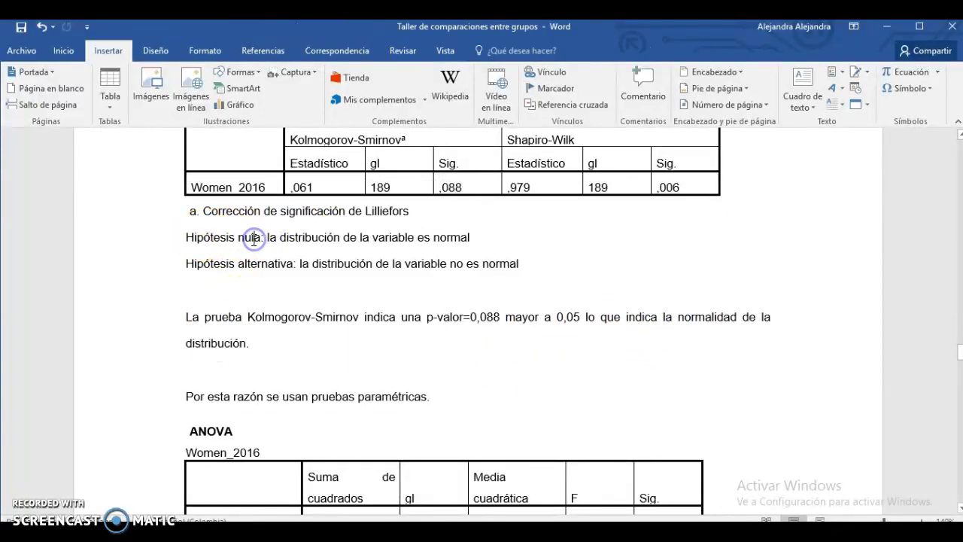
pyautogui.moveTo(470, 238); pyautogui.dragTo(281, 238)
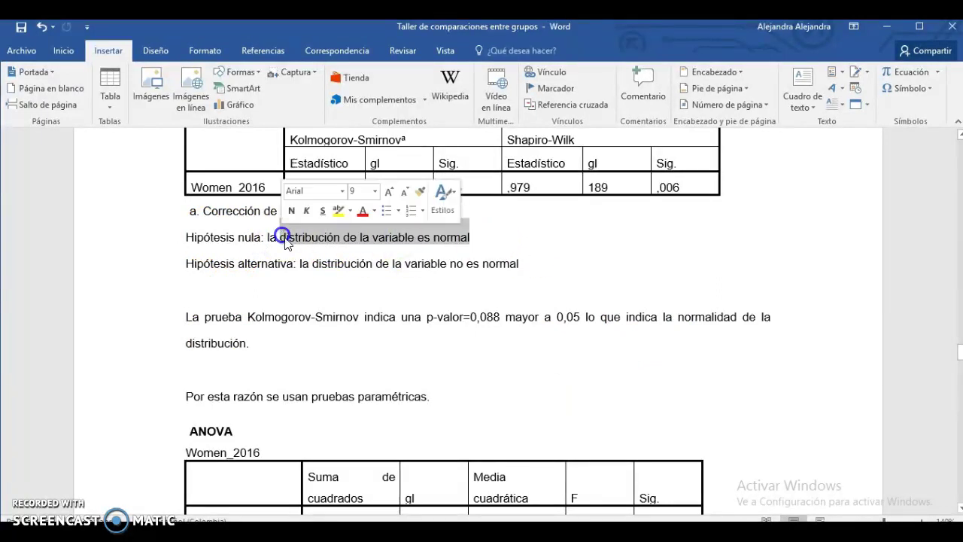
pyautogui.scroll(-3, 396, 317)
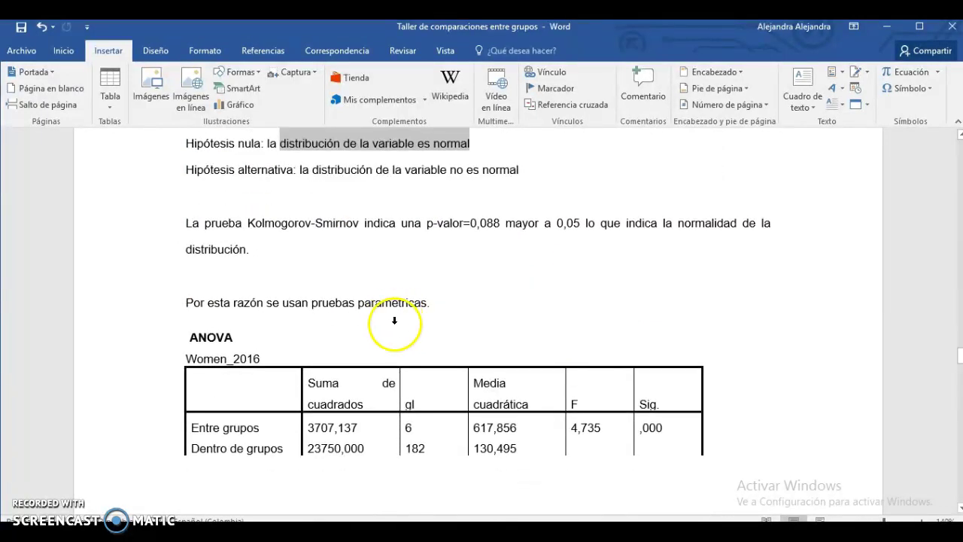
pyautogui.moveTo(440, 303); pyautogui.dragTo(181, 306)
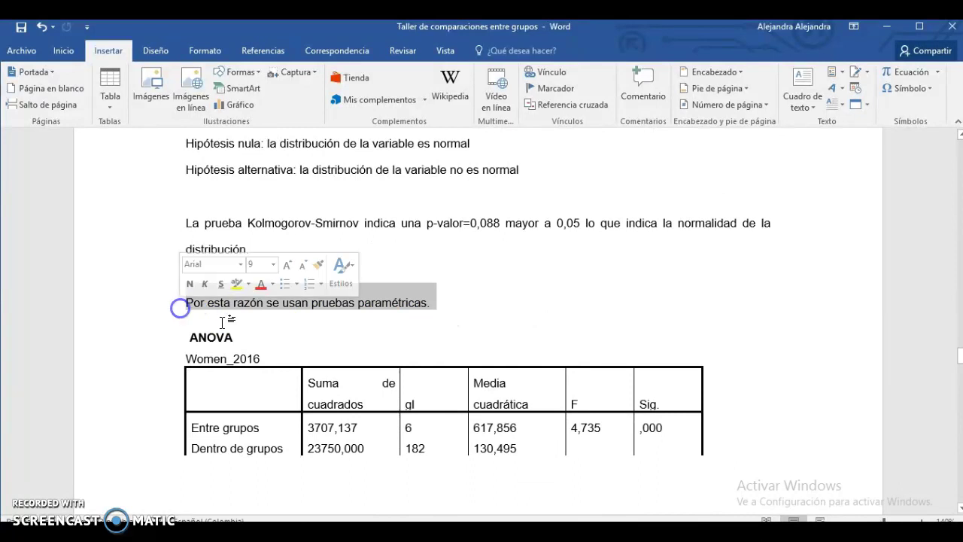
pyautogui.scroll(-4, 177, 303)
# Return to the SPSS output viewer and maximize its window.
pyautogui.hotkey('alt', 'Tab')
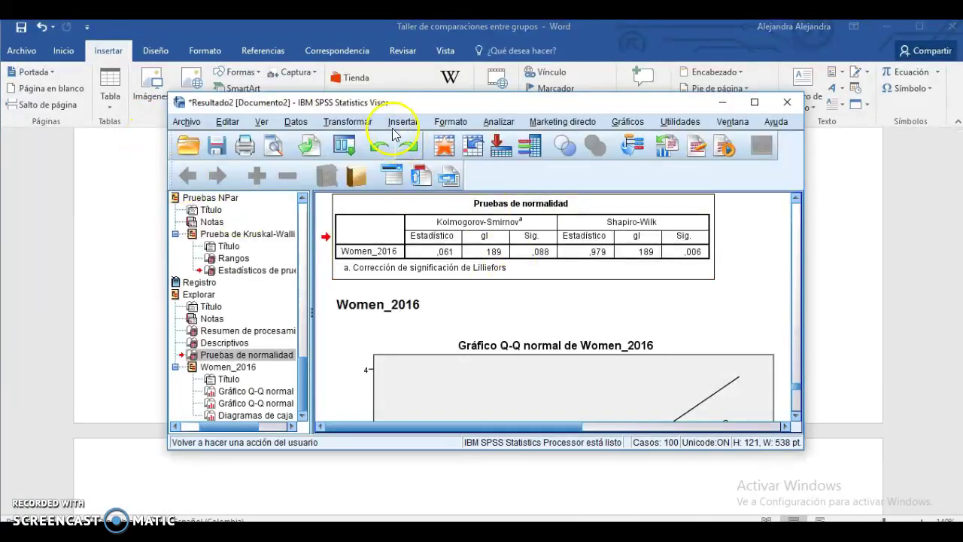
pyautogui.click(754, 103)
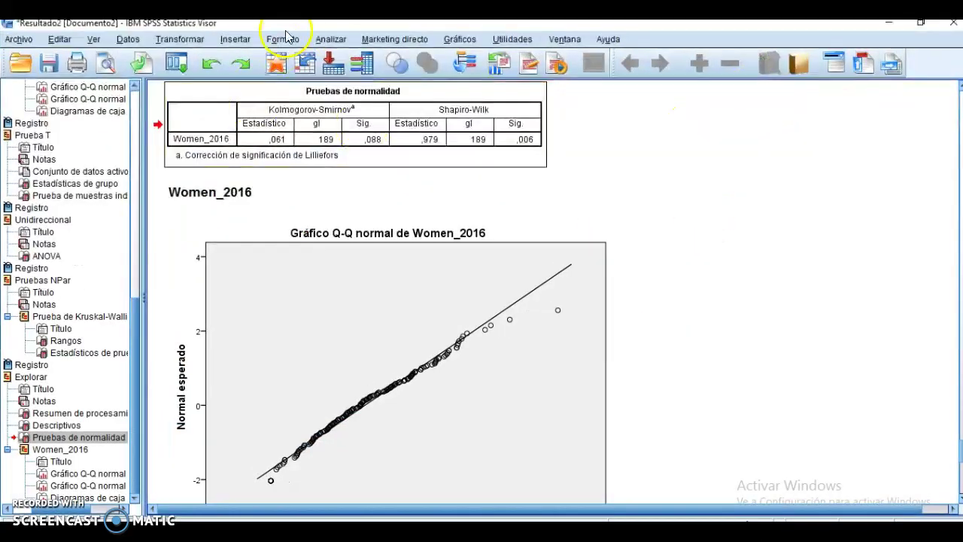
pyautogui.click(341, 42)
pyautogui.moveTo(373, 107)
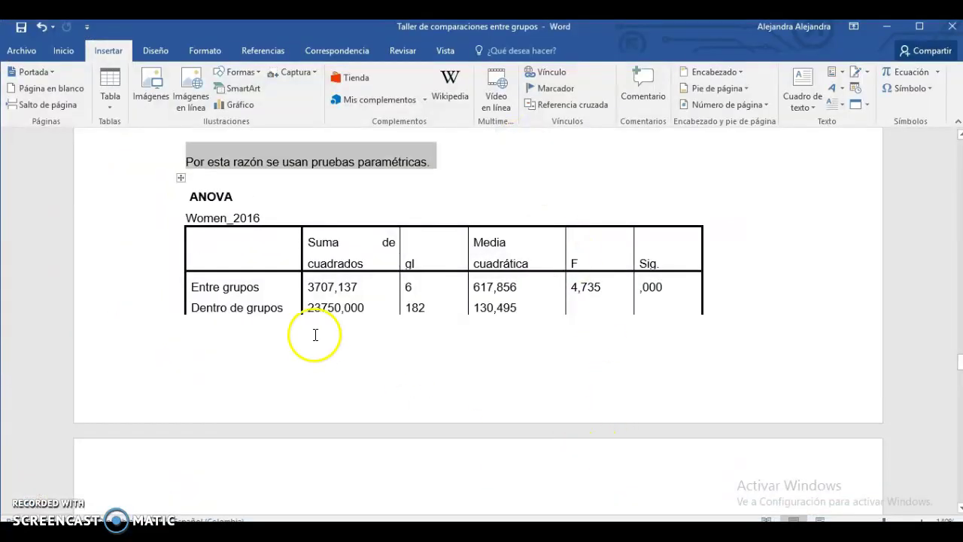
# Review the ANOVA, homogeneity of variances and post hoc sections of exercise 4a in the Word document.
pyautogui.scroll(-5, 337, 307)
pyautogui.scroll(-10, 337, 307)
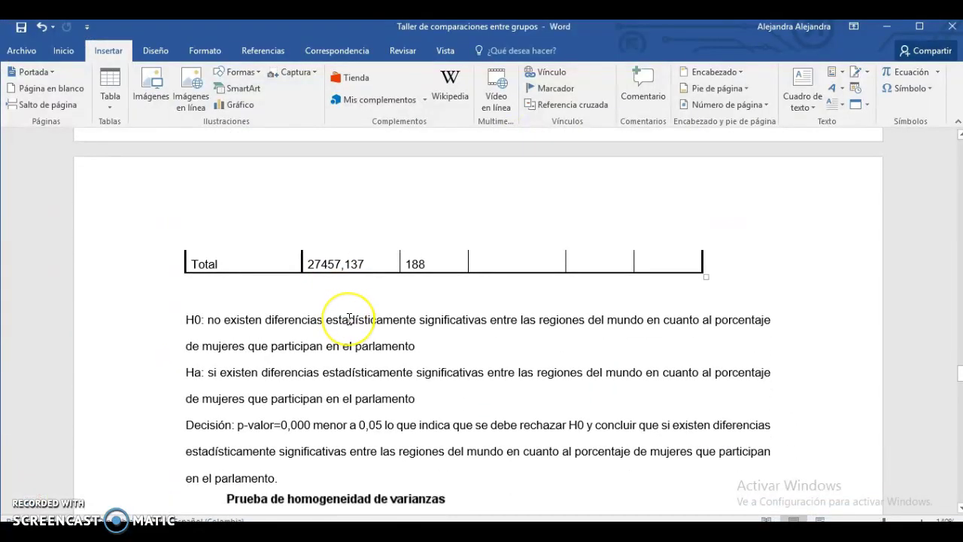
pyautogui.scroll(-7, 349, 319)
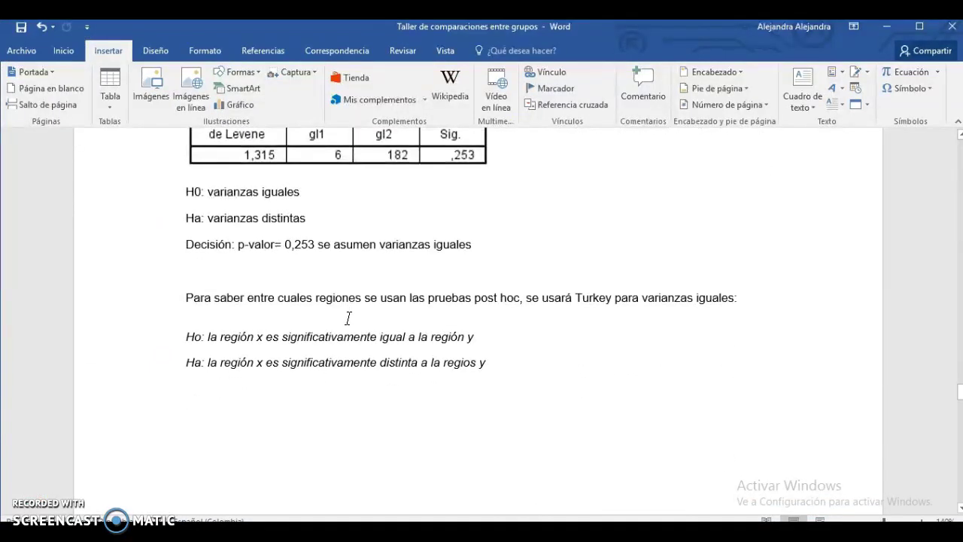
pyautogui.scroll(10, 346, 318)
pyautogui.scroll(10, 349, 317)
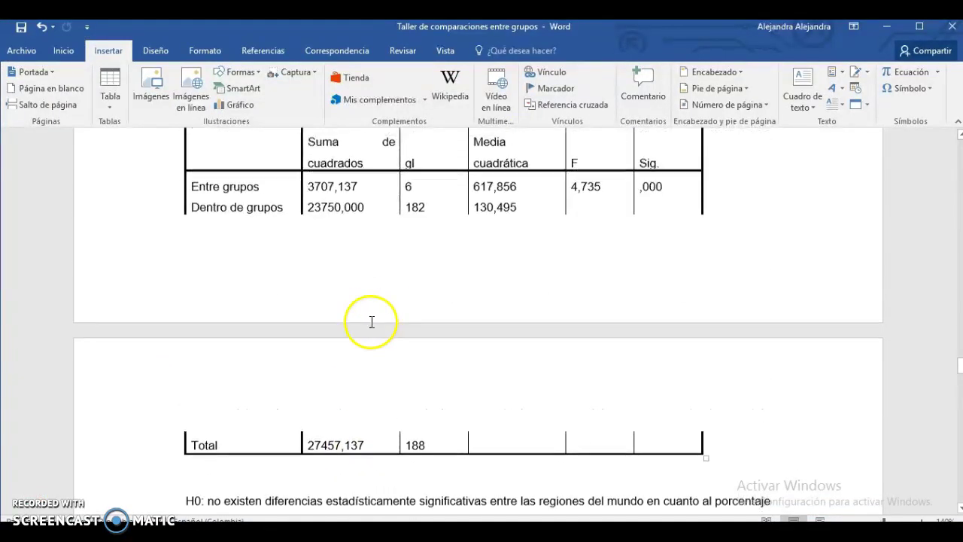
pyautogui.scroll(3, 715, 217)
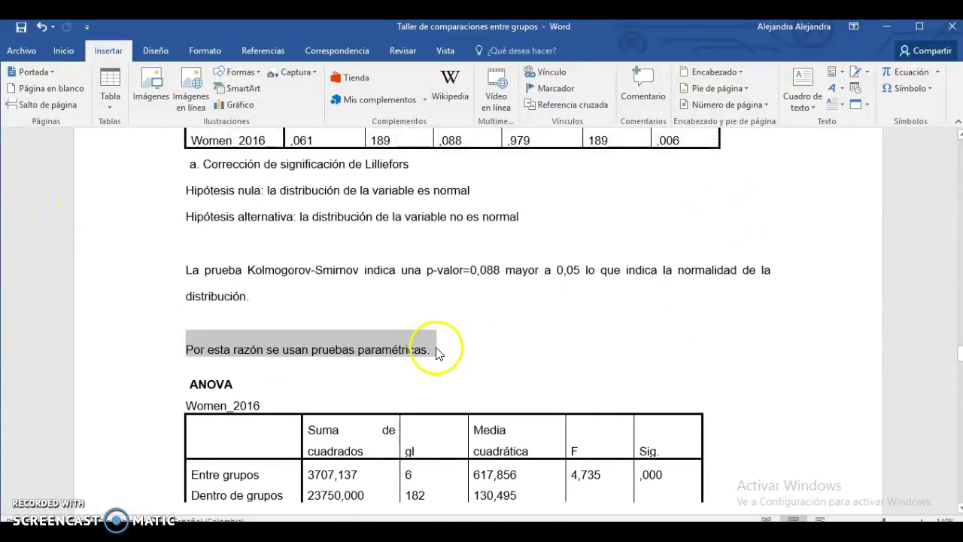
# Switch to the SPSS output viewer and start a one-way ANOVA with Women_2016 as the dependent variable.
pyautogui.hotkey('alt', 'Tab')
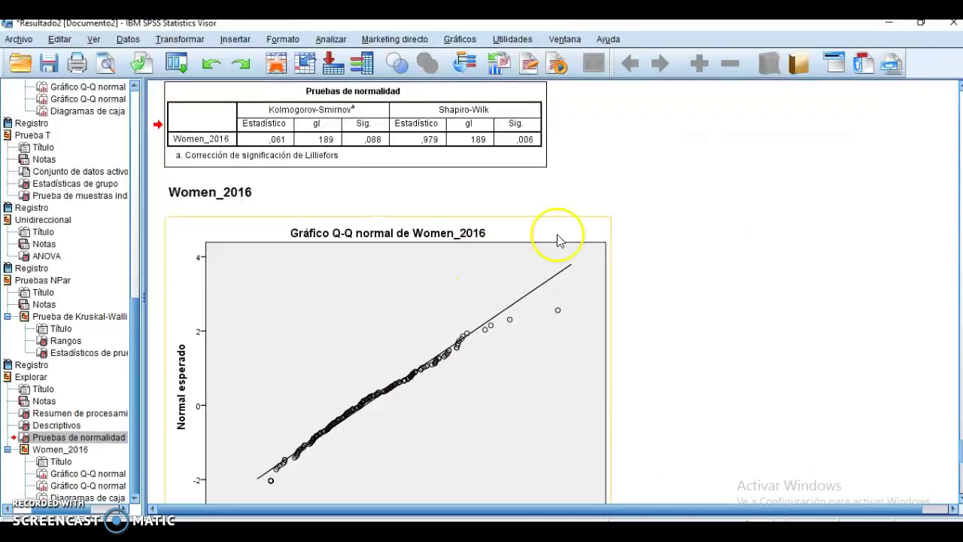
pyautogui.click(330, 40)
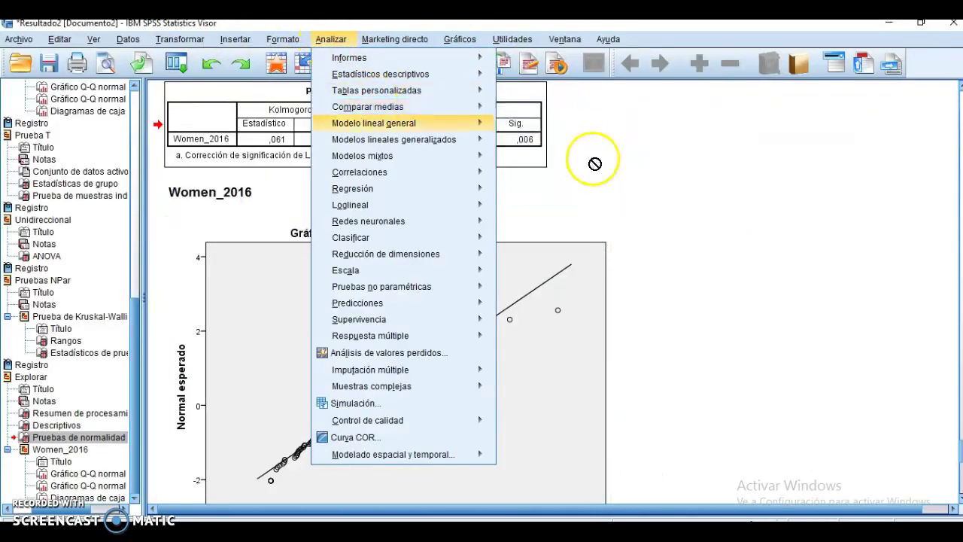
pyautogui.moveTo(459, 122)
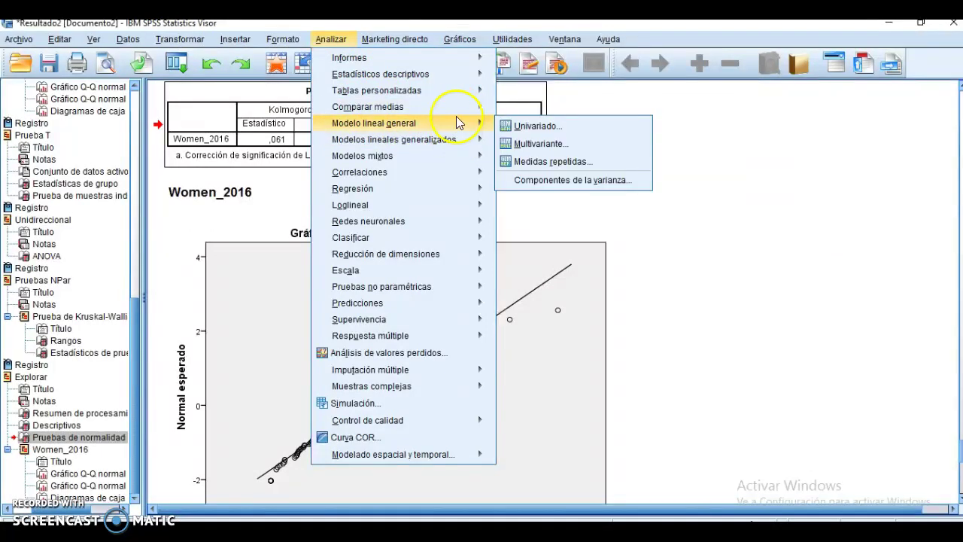
pyautogui.moveTo(486, 108)
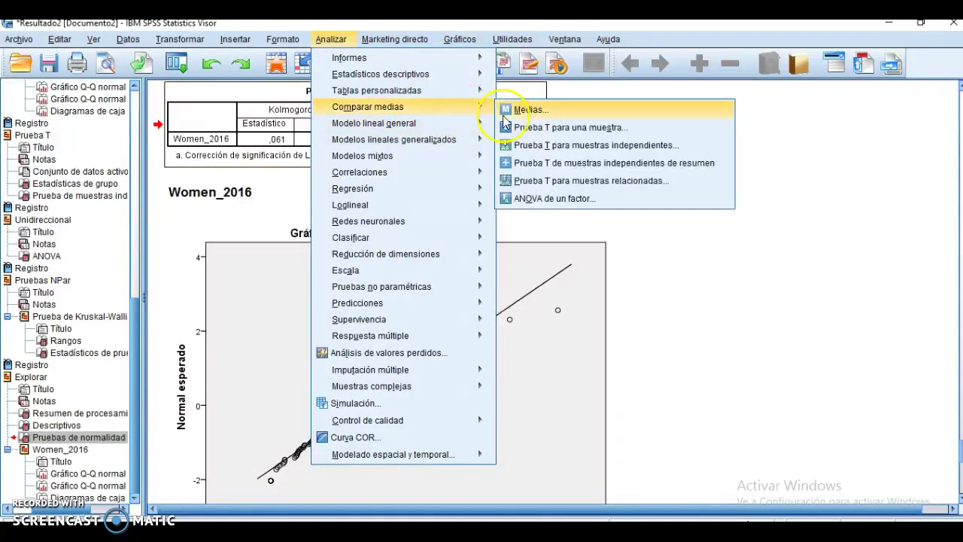
pyautogui.click(563, 199)
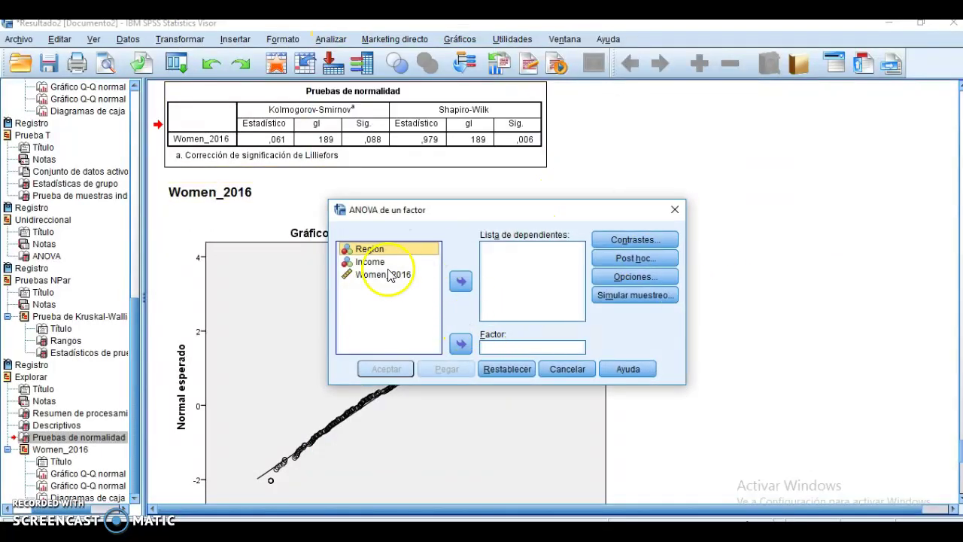
pyautogui.click(385, 275)
pyautogui.click(461, 281)
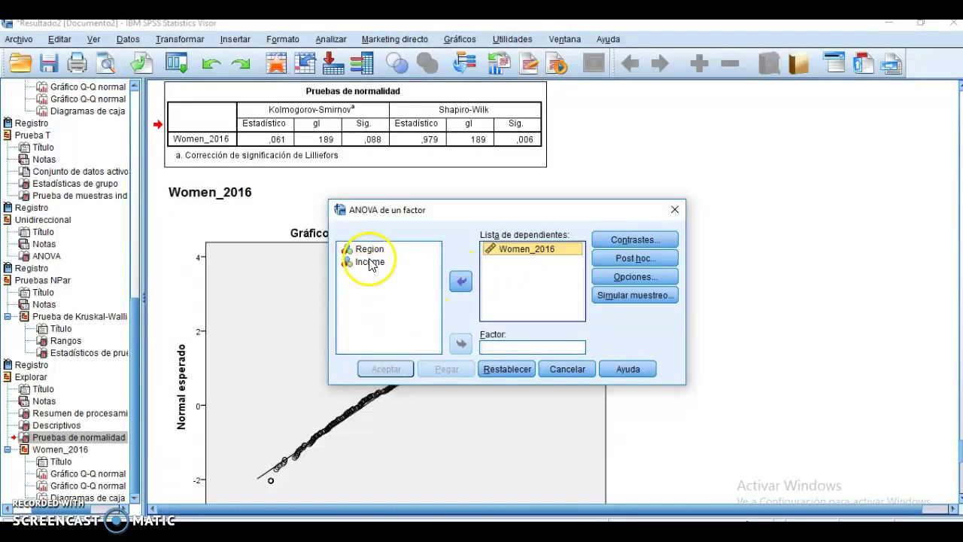
# Check the question in exercise 4a in Word and assign Region as the one-way ANOVA factor in SPSS.
pyautogui.click(370, 250)
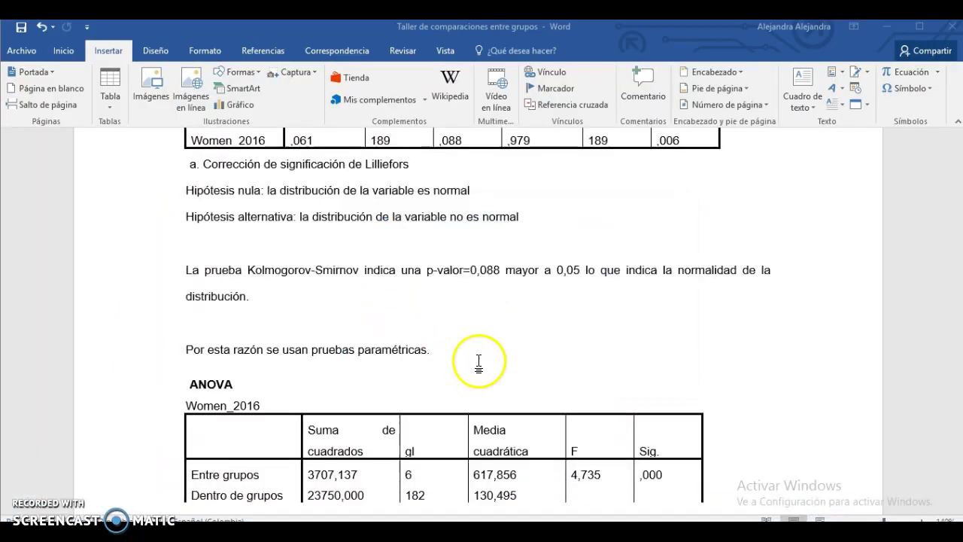
pyautogui.tripleClick(477, 361)
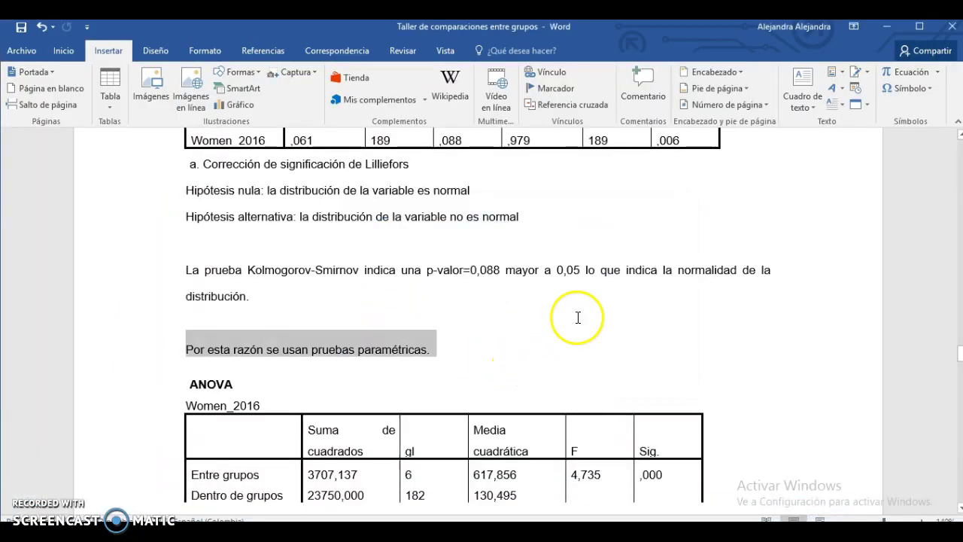
pyautogui.scroll(-1, 577, 317)
pyautogui.scroll(3, 580, 315)
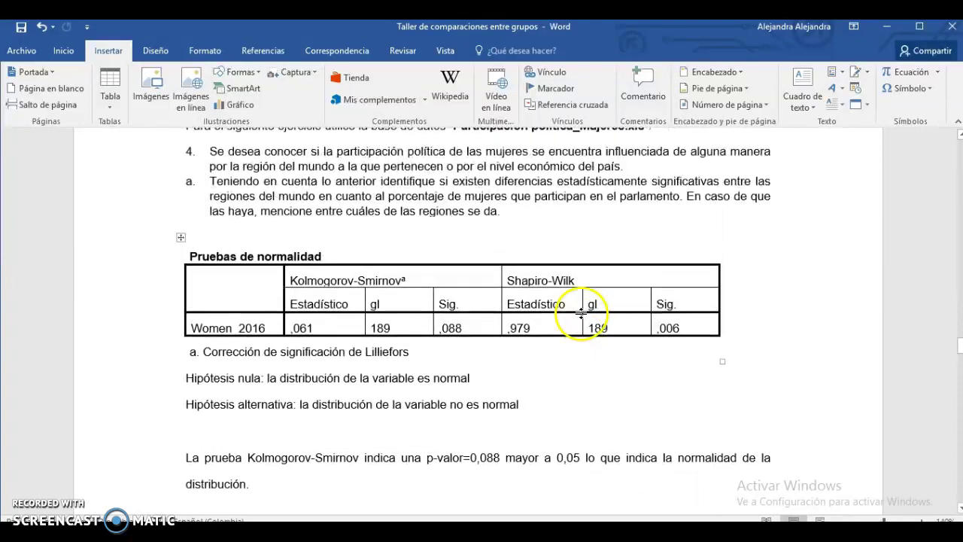
pyautogui.scroll(1, 581, 315)
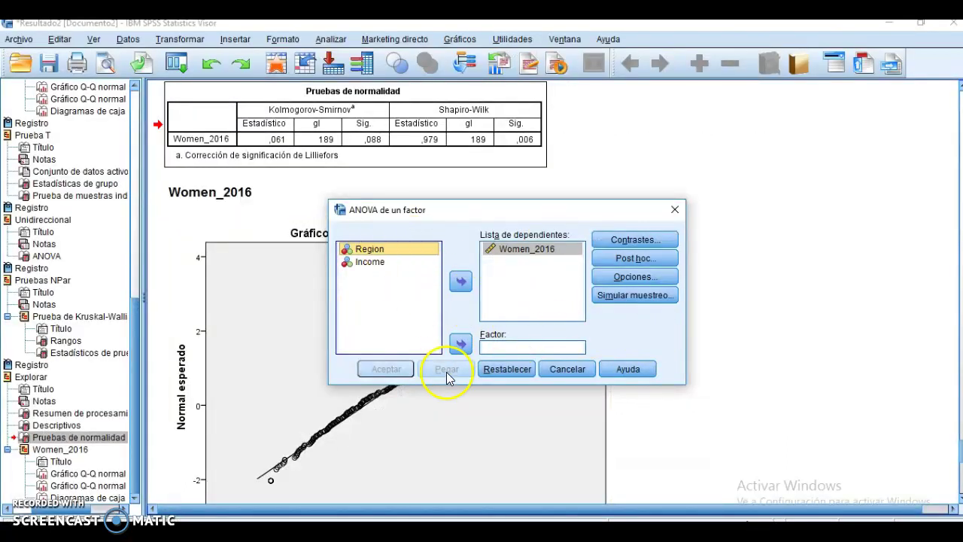
pyautogui.click(460, 343)
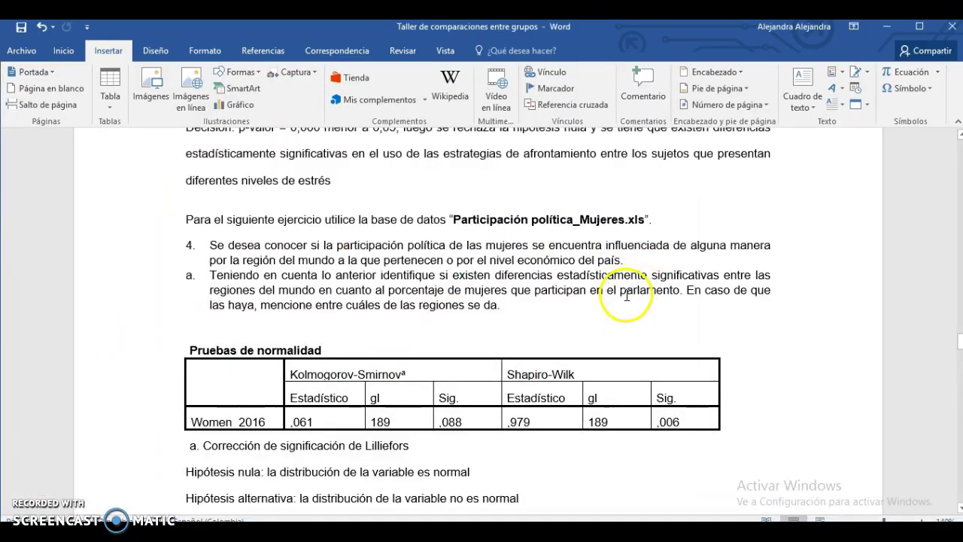
# Review the exercise 4a question, the normality conclusion and the ANOVA table in the Word document.
pyautogui.scroll(-1, 627, 275)
pyautogui.scroll(-13, 625, 281)
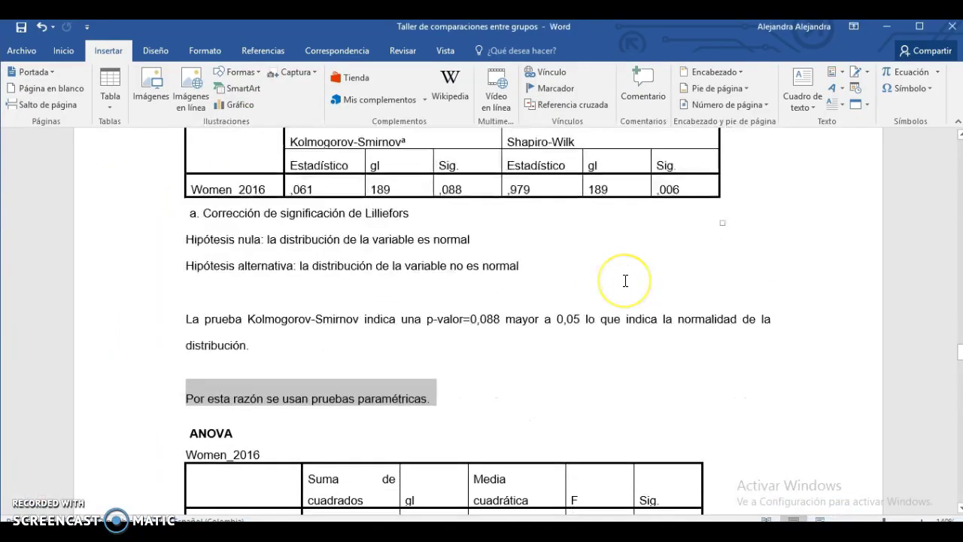
pyautogui.scroll(14, 620, 280)
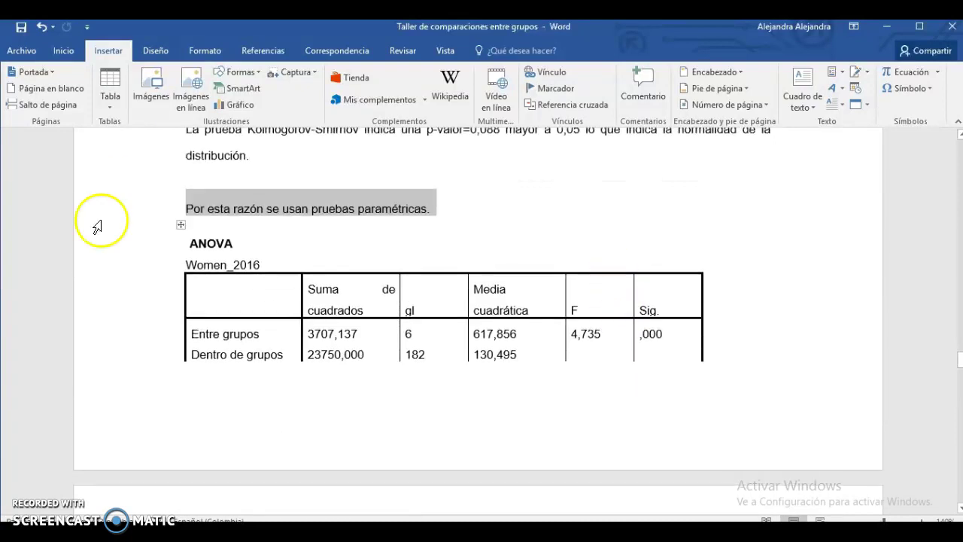
pyautogui.scroll(1, 568, 376)
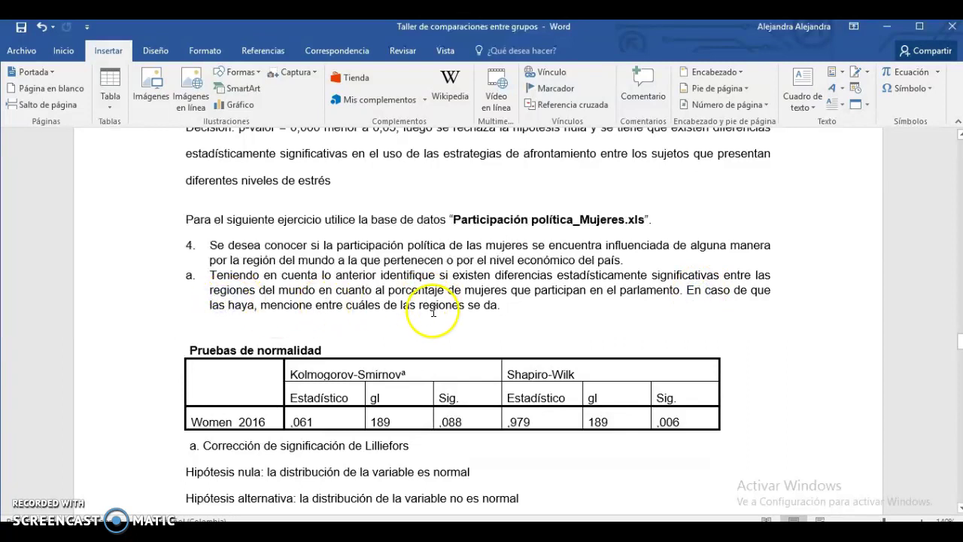
pyautogui.scroll(-5, 504, 330)
pyautogui.scroll(-2, 504, 330)
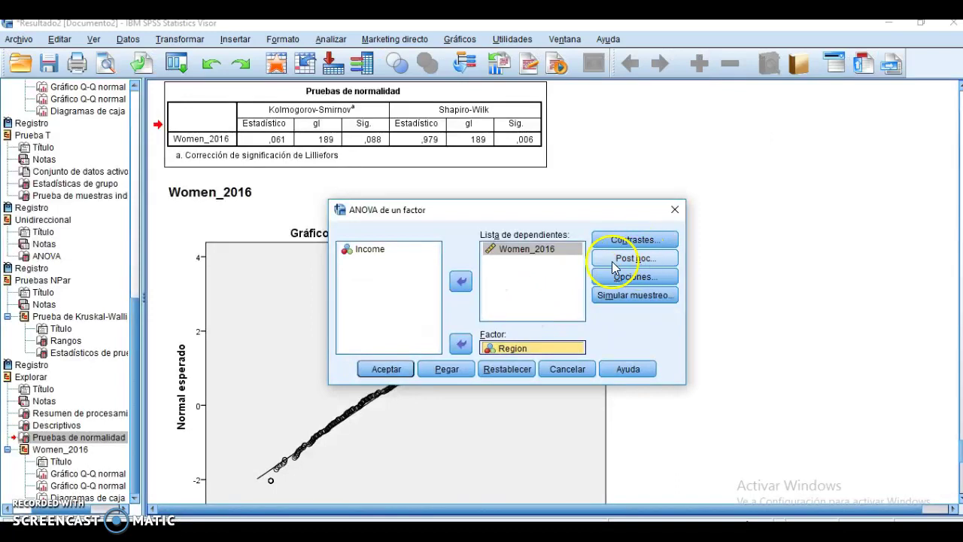
# Switch to SPSS and enable the homogeneity of variances test in the one-way ANOVA options.
pyautogui.click(622, 247)
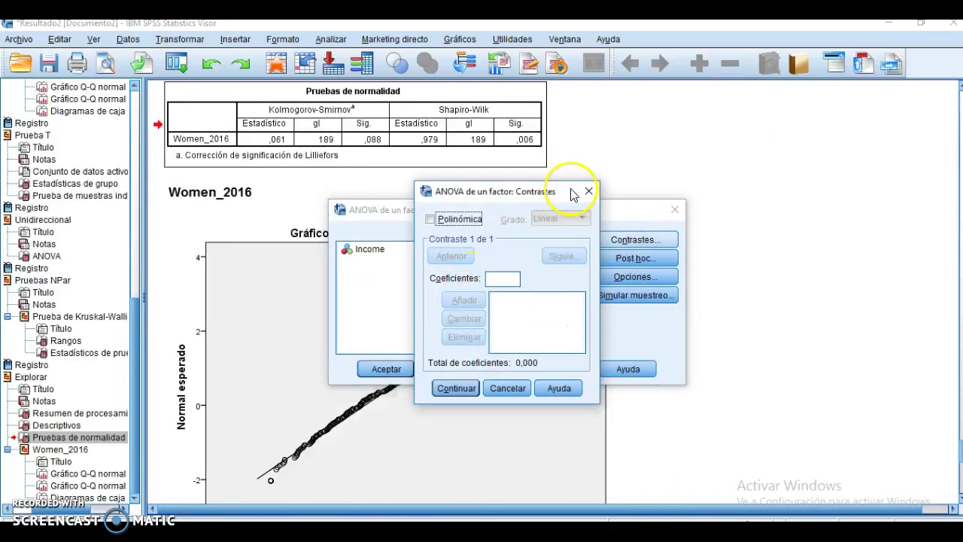
pyautogui.click(588, 192)
pyautogui.click(632, 276)
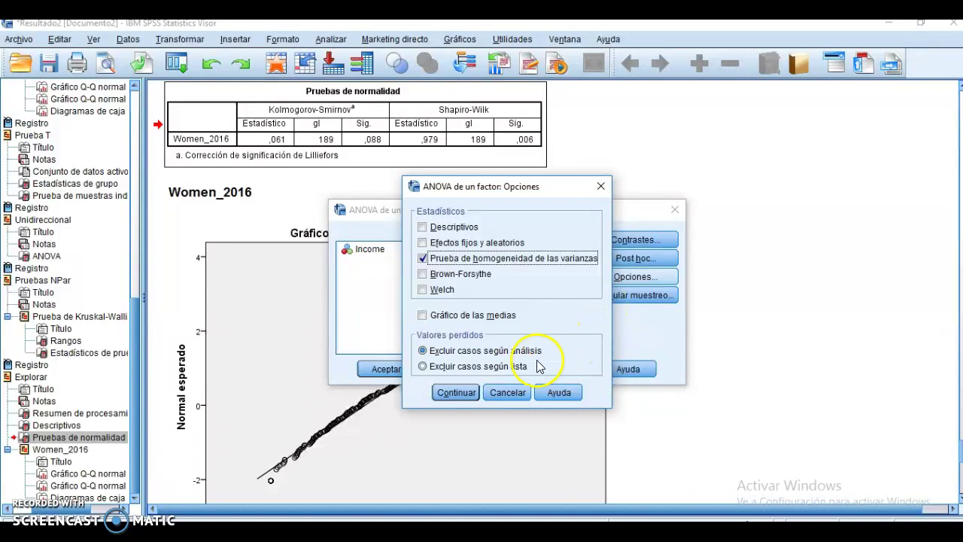
pyautogui.click(454, 394)
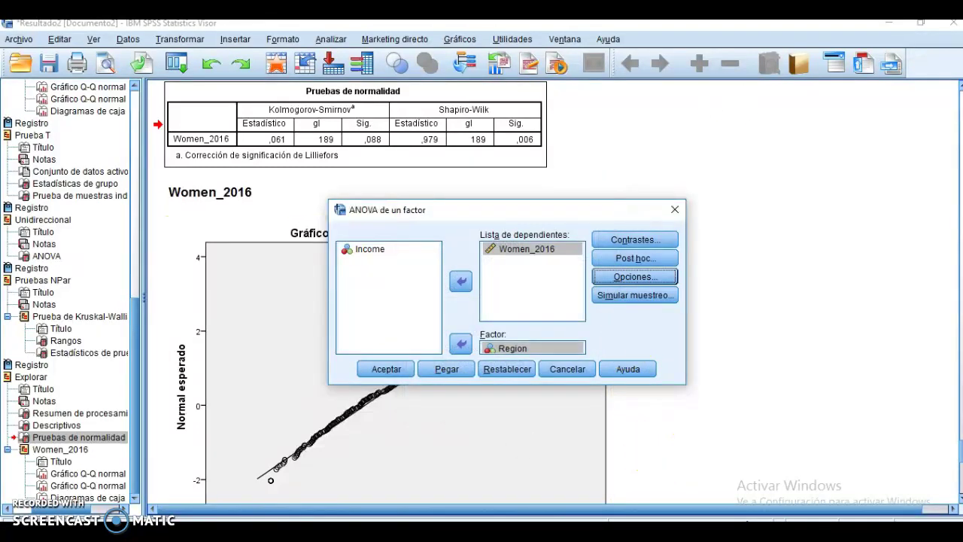
# Add the Tukey post hoc test at a 0,05 significance level and run the one-way ANOVA.
pyautogui.click(660, 258)
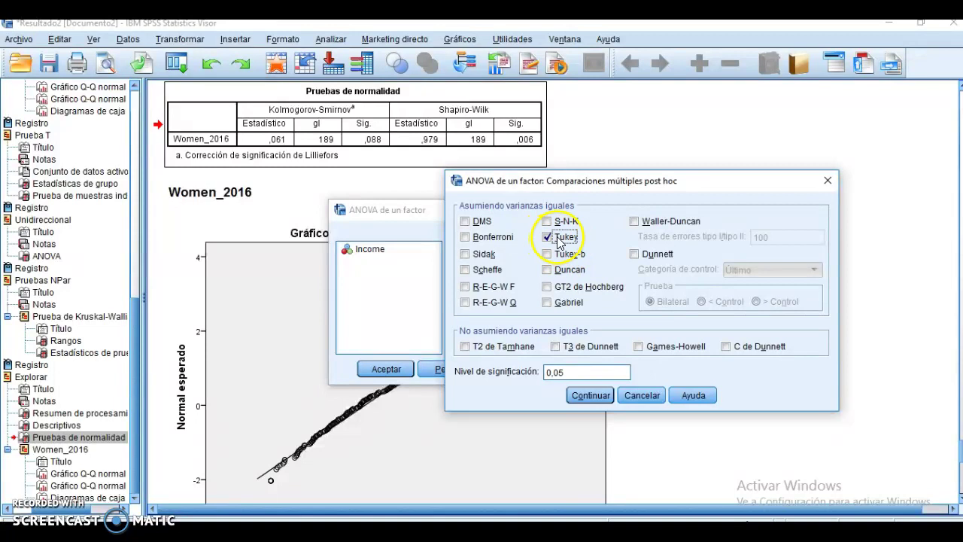
pyautogui.click(590, 395)
pyautogui.click(373, 371)
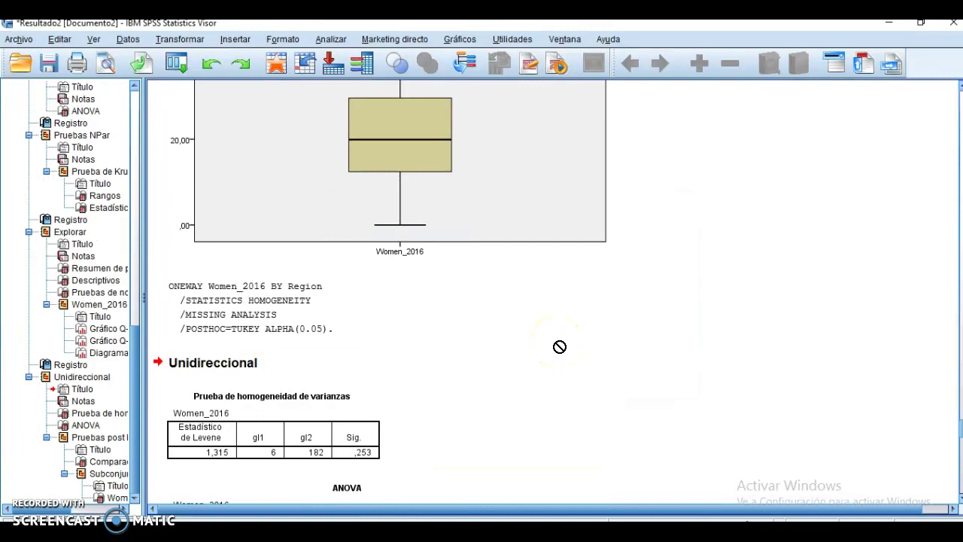
# Compare the homogeneity of variances table in the SPSS output with its copy and the H0 and Ha hypotheses in Word.
pyautogui.click(241, 235)
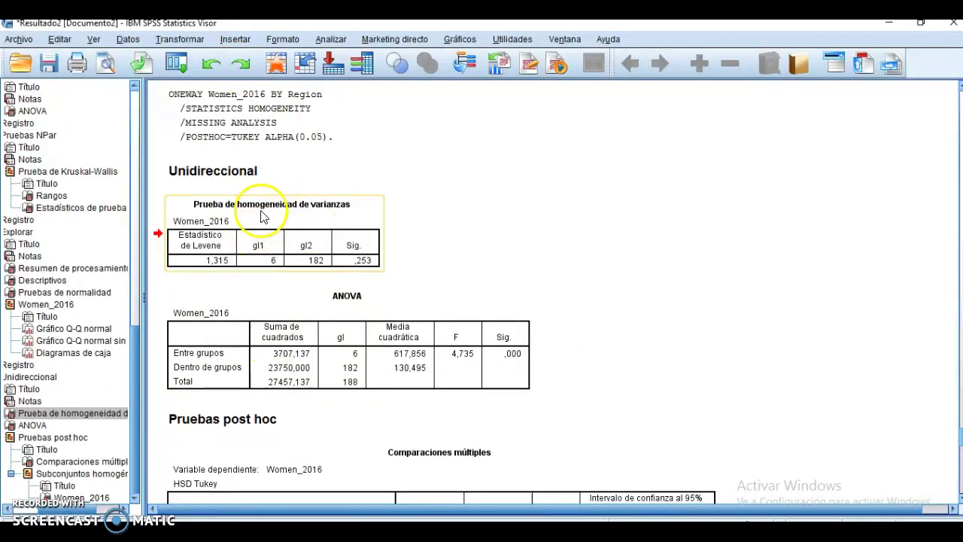
pyautogui.hotkey('alt', 'Tab')
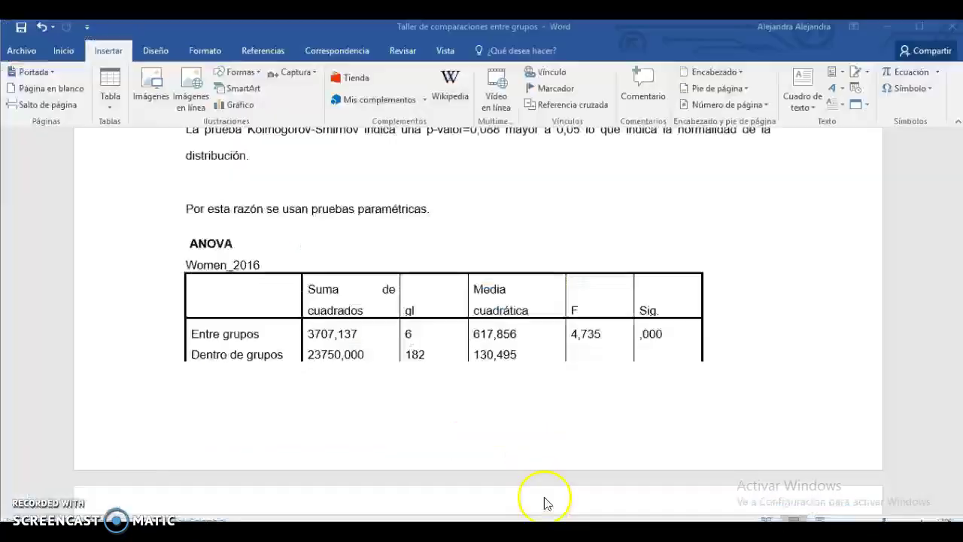
pyautogui.scroll(-5, 433, 350)
pyautogui.hotkey('ctrl', 'v')
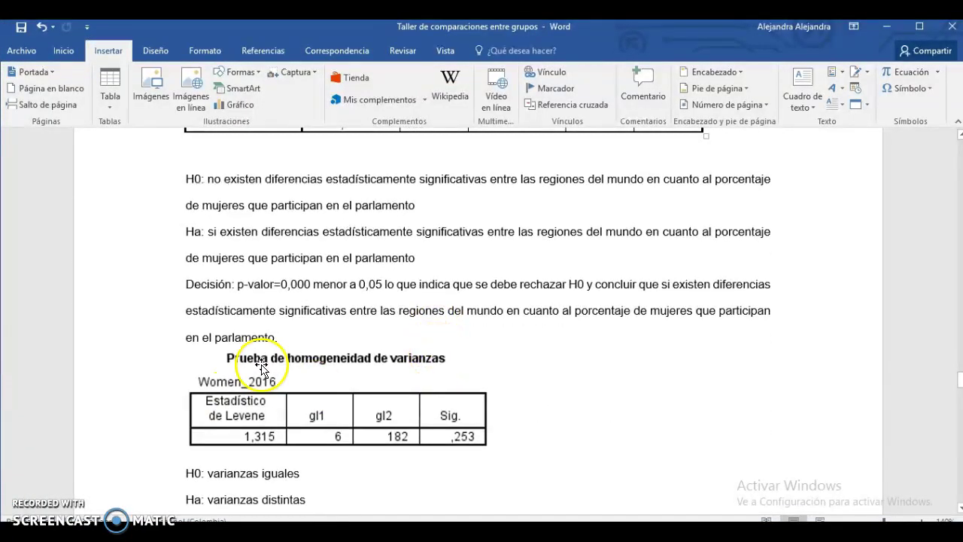
pyautogui.click(269, 360)
pyautogui.scroll(-3, 271, 354)
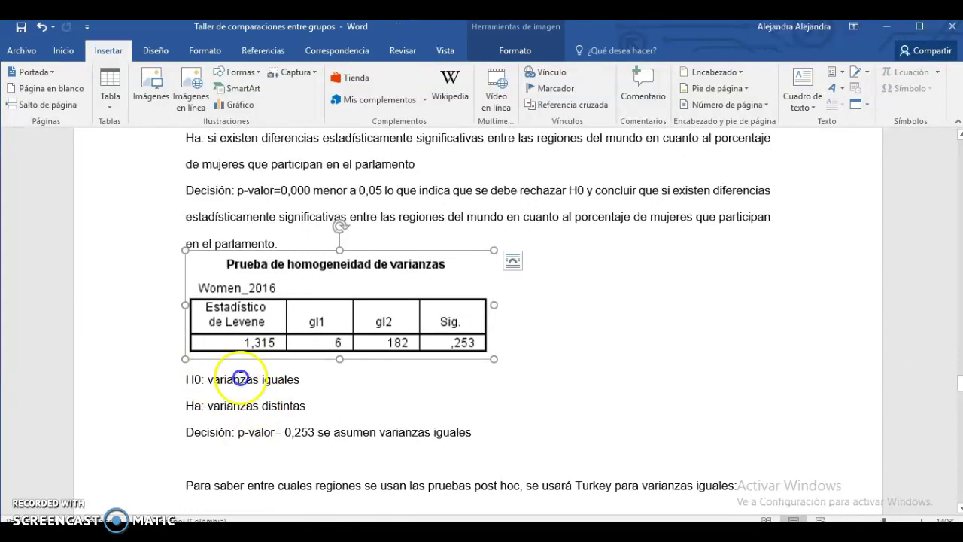
pyautogui.click(243, 379)
pyautogui.moveTo(309, 406); pyautogui.dragTo(252, 405)
pyautogui.hotkey('alt', 'Tab')
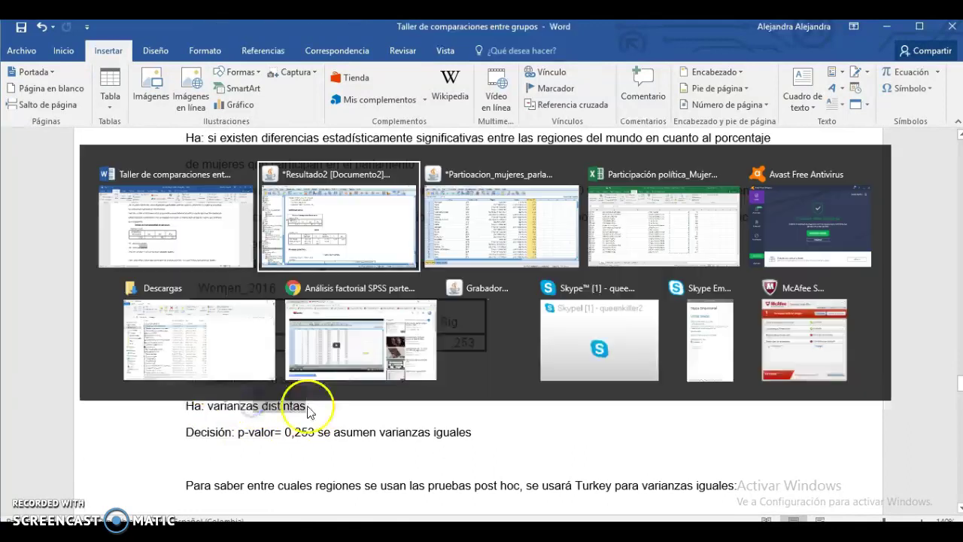
pyautogui.click(342, 373)
pyautogui.hotkey('alt', 'Tab')
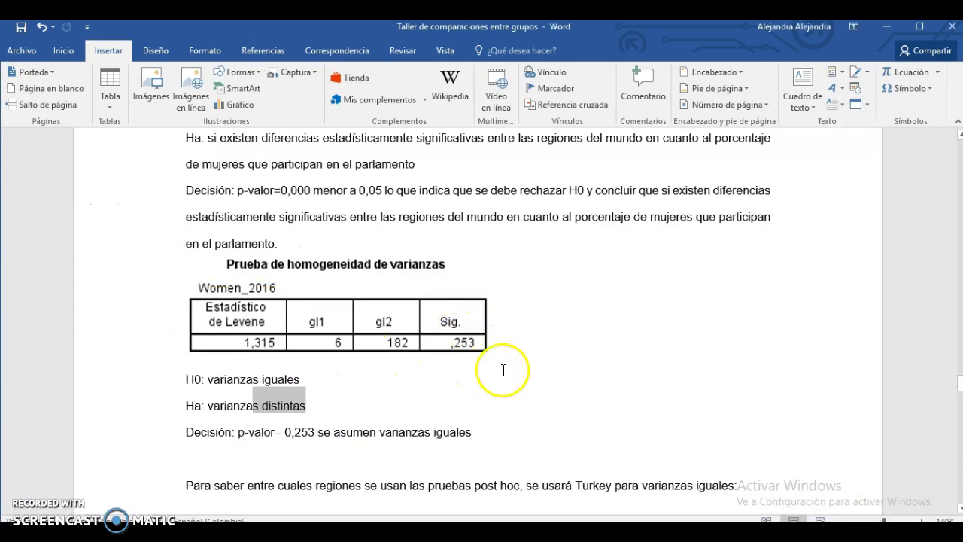
# Insert "es mayor 0,05, entonces no se rechaza H0 y" after the p-value in the homogeneity decision and end the sentence with a period.
pyautogui.click(256, 432)
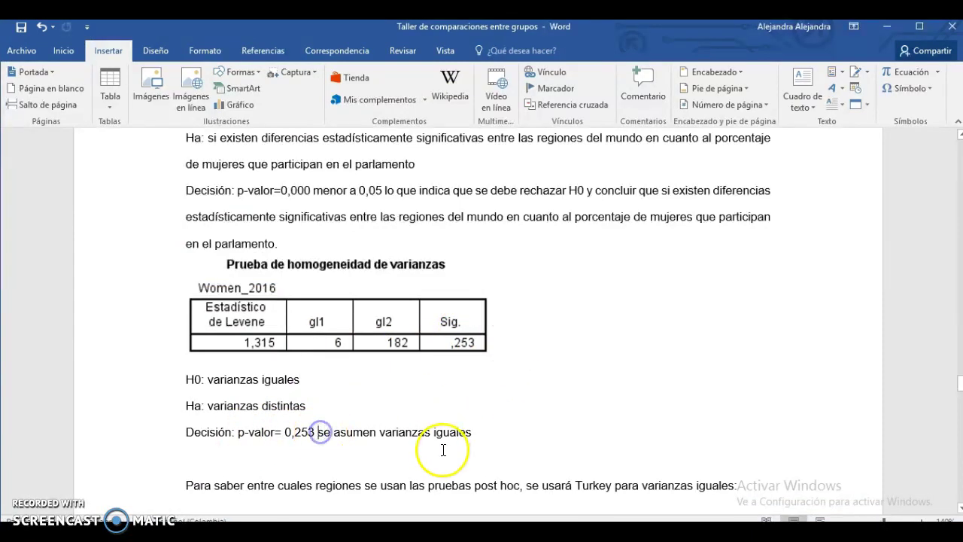
pyautogui.write('es mayor')
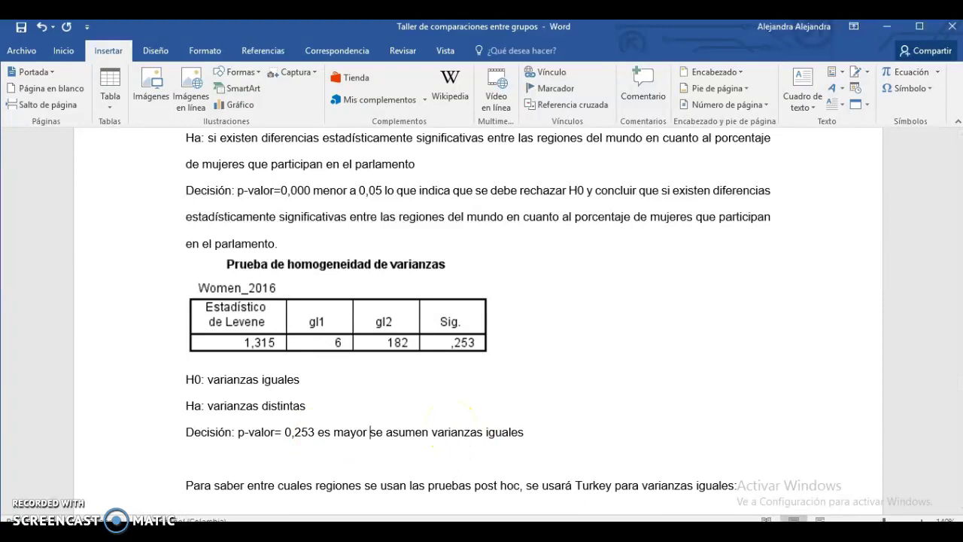
pyautogui.write(' 0,05, entonces ')
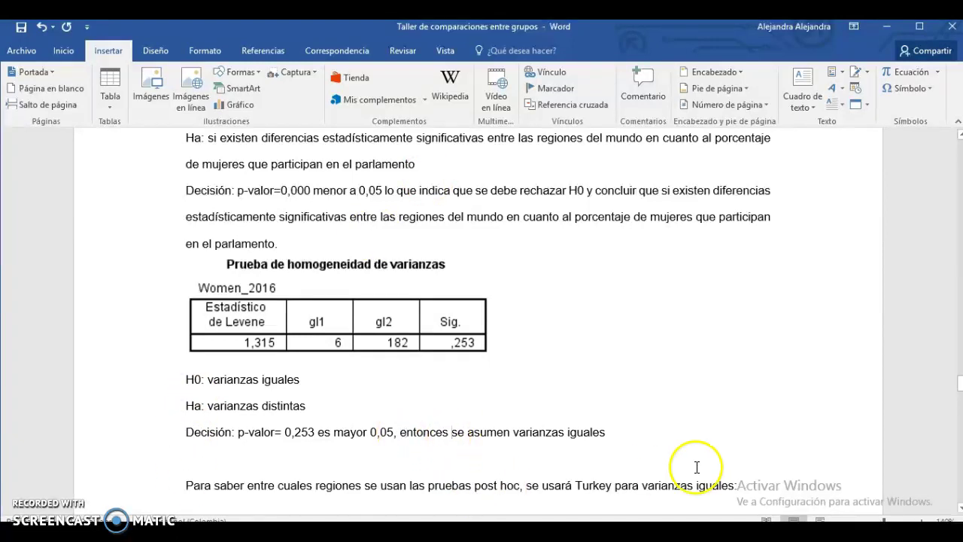
pyautogui.write('no se rechaza H0 y')
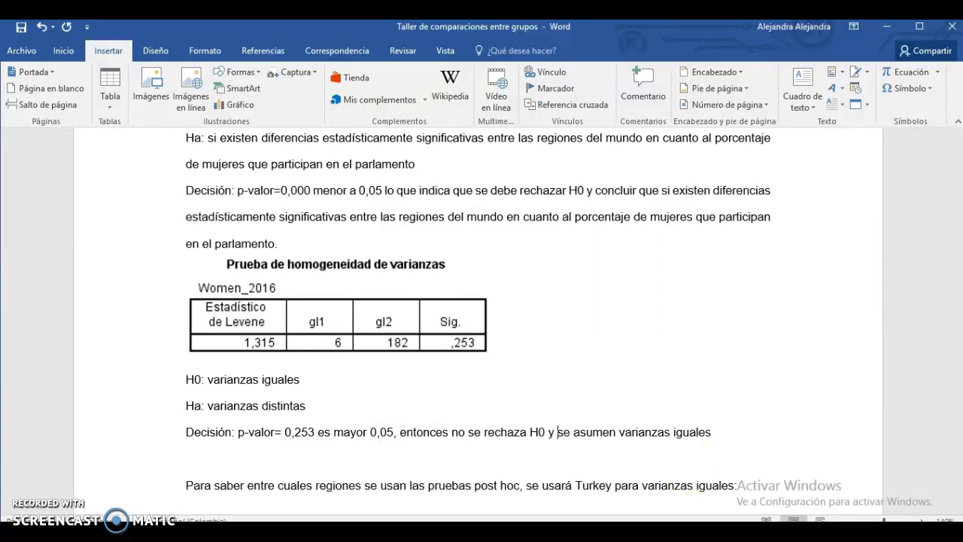
pyautogui.click(712, 433)
# Read the post hoc hypotheses in Word and examine the Tukey multiple comparisons table in the SPSS output.
pyautogui.scroll(-3, 383, 295)
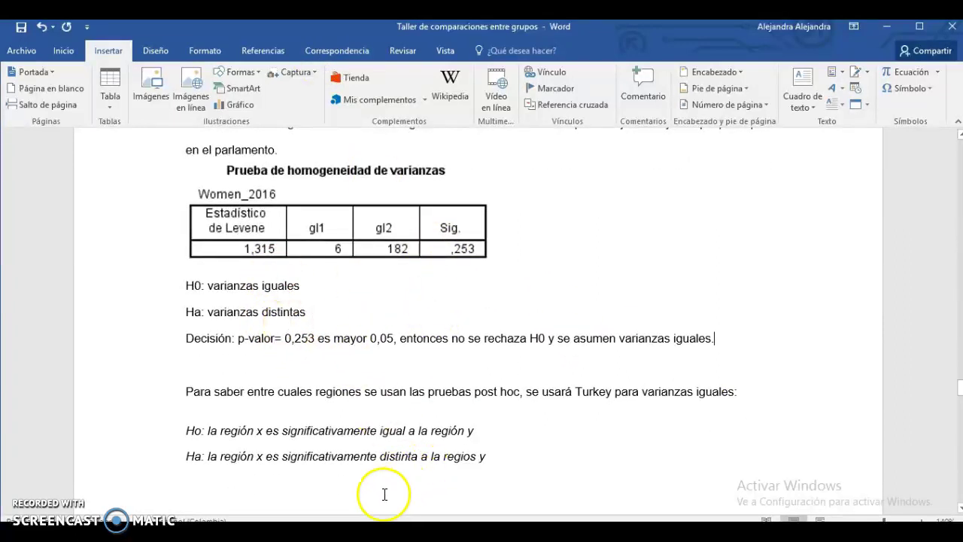
pyautogui.hotkey('alt', 'Tab')
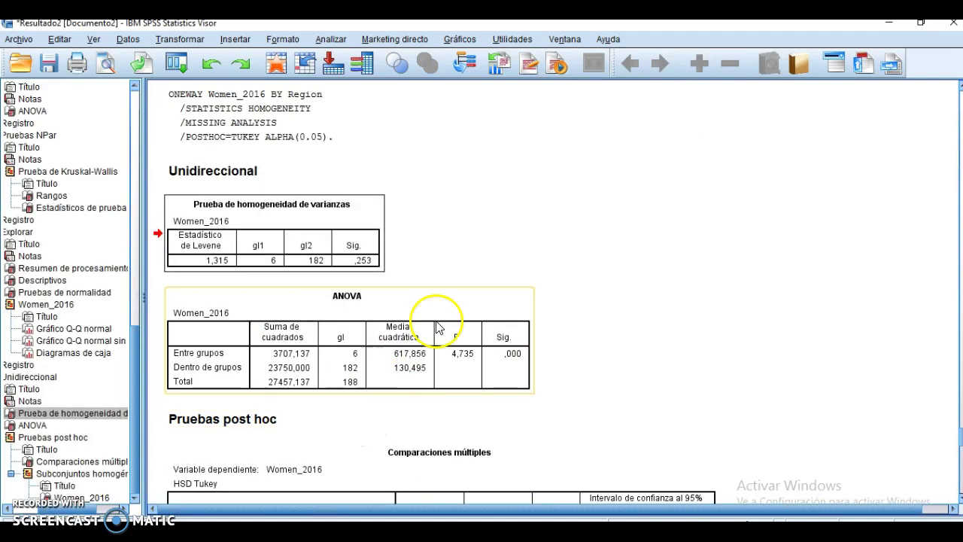
pyautogui.scroll(-8, 441, 327)
pyautogui.scroll(6, 459, 324)
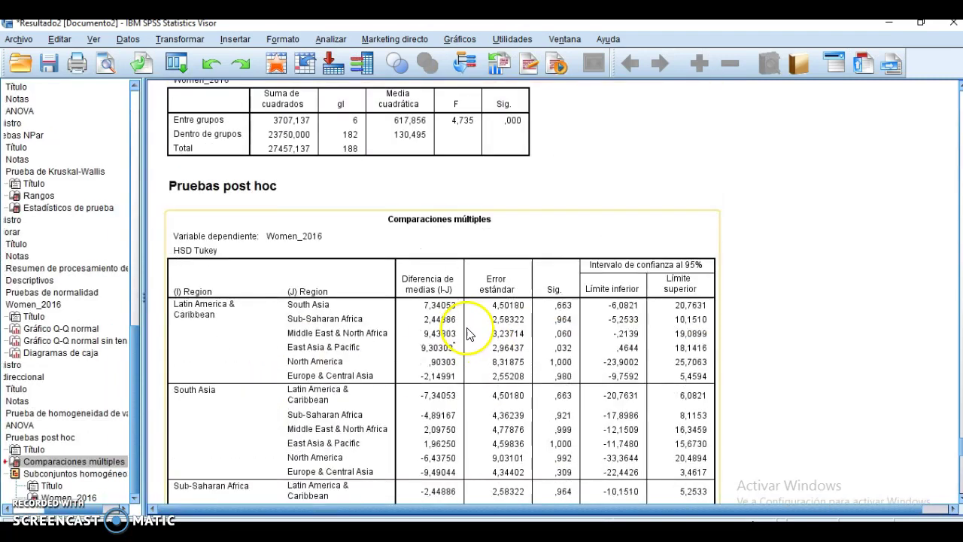
pyautogui.scroll(-6, 387, 373)
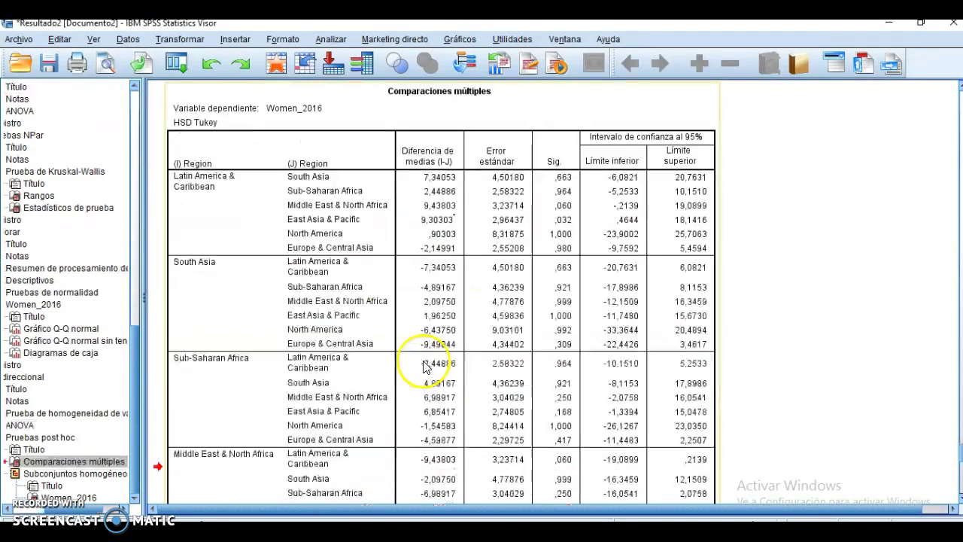
pyautogui.scroll(3, 288, 220)
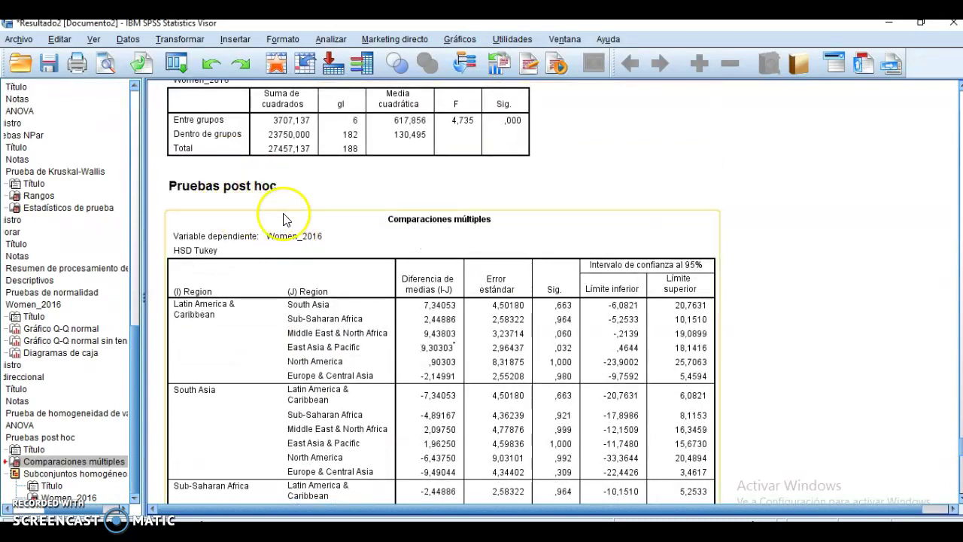
pyautogui.scroll(-3, 269, 260)
pyautogui.click(265, 258)
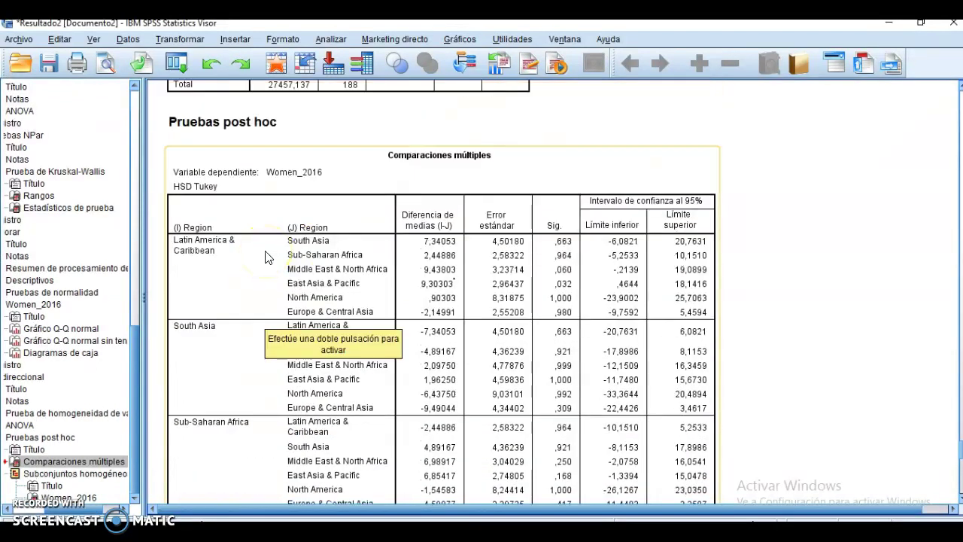
# Reopen the one-way ANOVA setup, check which post hoc test is selected, and cancel without rerunning the analysis.
pyautogui.click(331, 42)
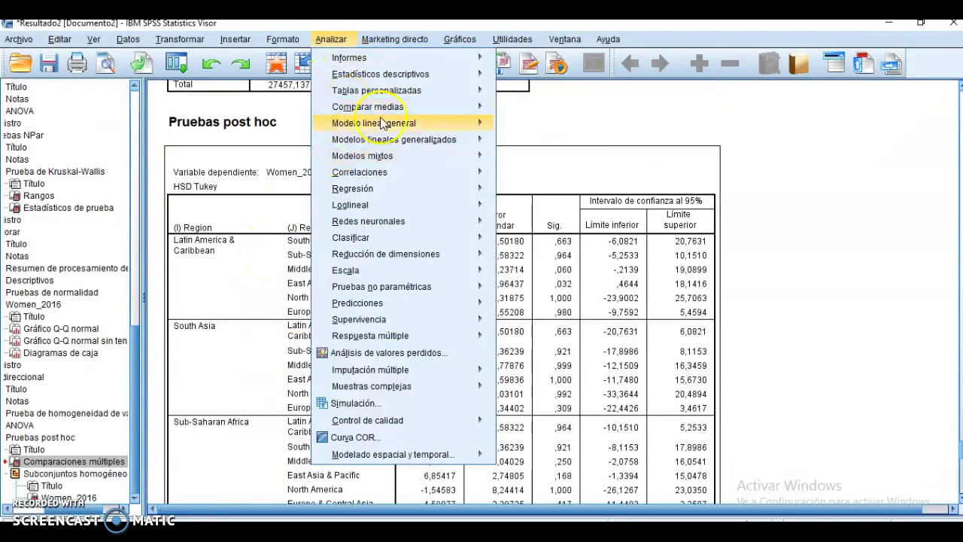
pyautogui.moveTo(390, 106)
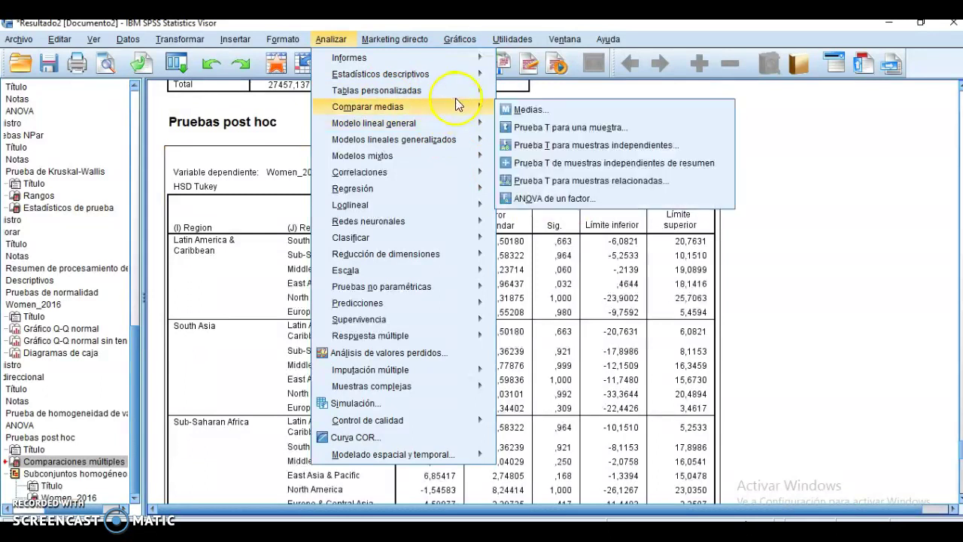
pyautogui.click(556, 198)
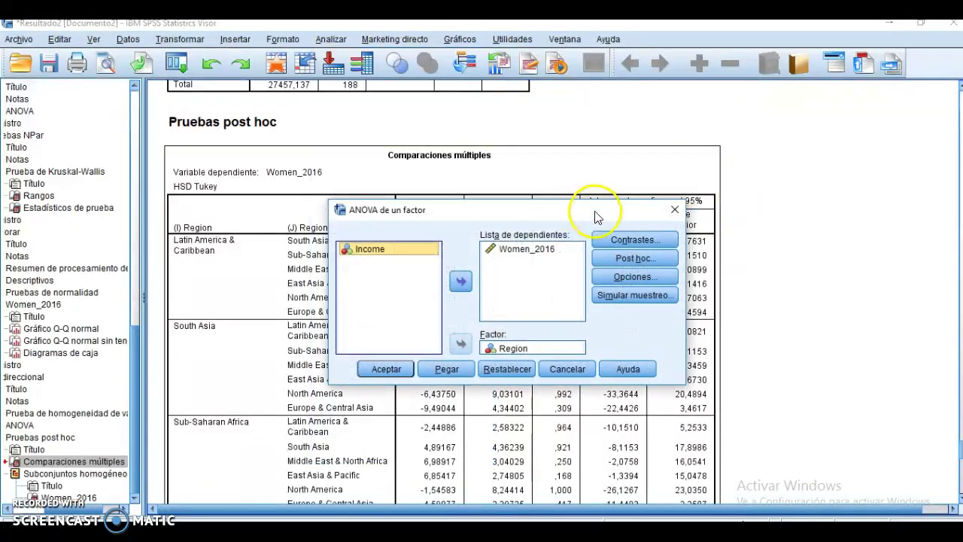
pyautogui.click(636, 259)
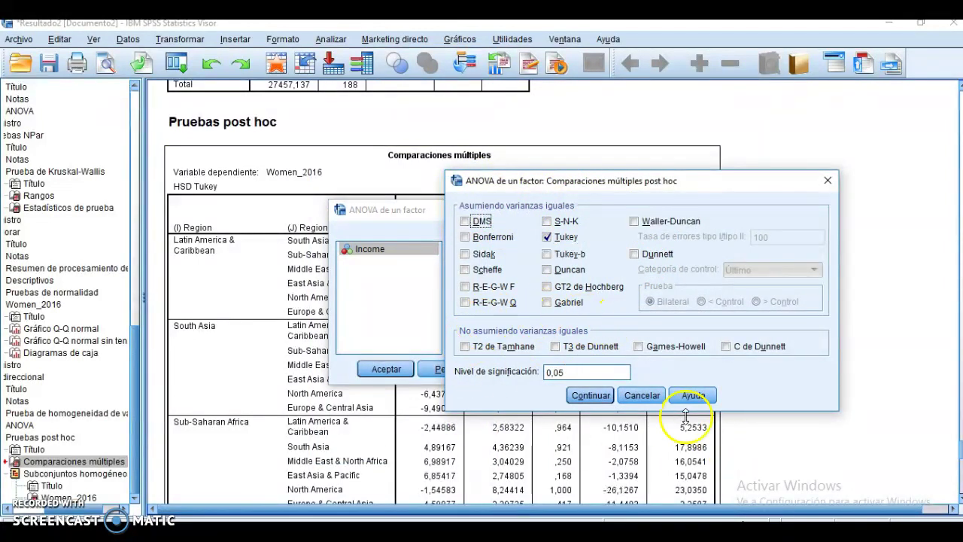
pyautogui.click(590, 395)
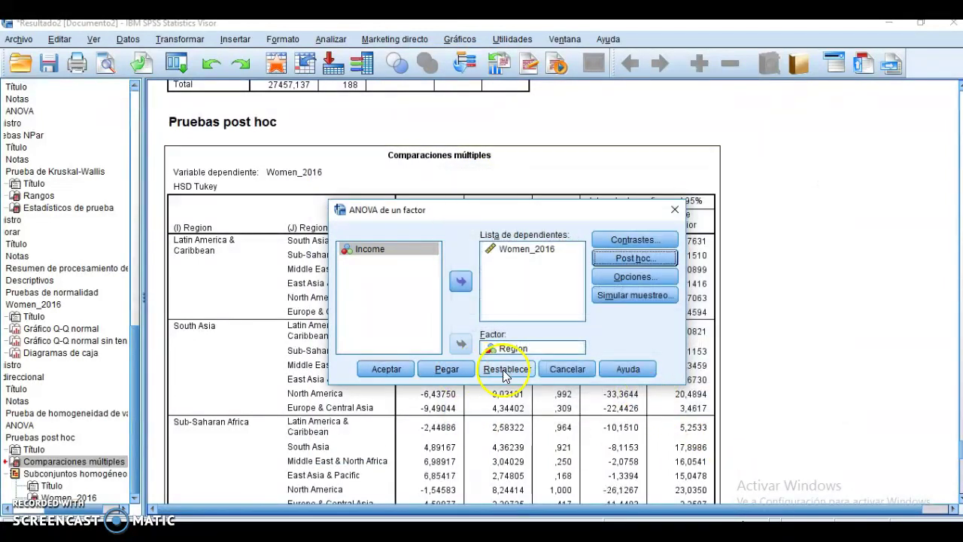
pyautogui.click(586, 376)
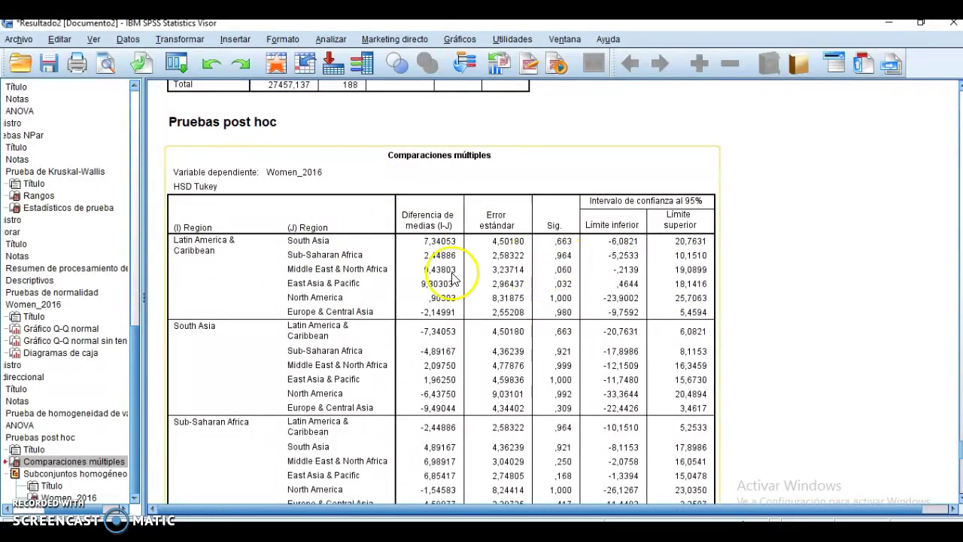
# Examine the ANOVA table in the SPSS output and compare it with the ANOVA and homogeneity sections in Word.
pyautogui.scroll(5, 640, 263)
pyautogui.click(329, 242)
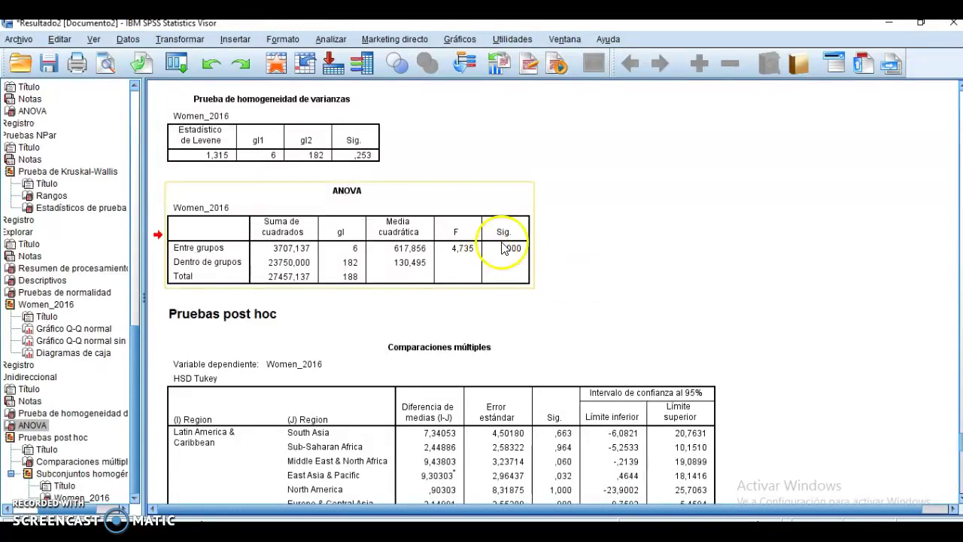
pyautogui.hotkey('alt', 'Tab')
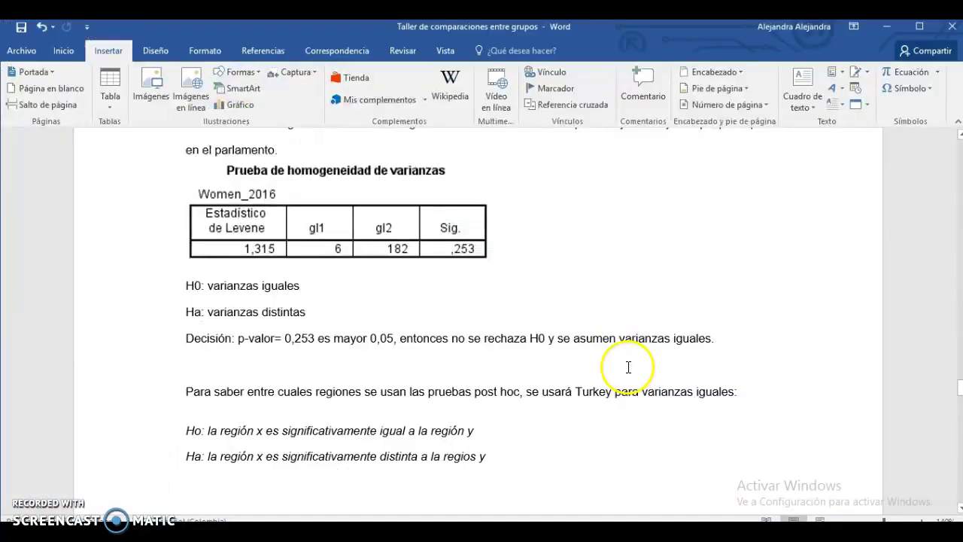
pyautogui.scroll(-3, 520, 402)
pyautogui.scroll(3, 262, 284)
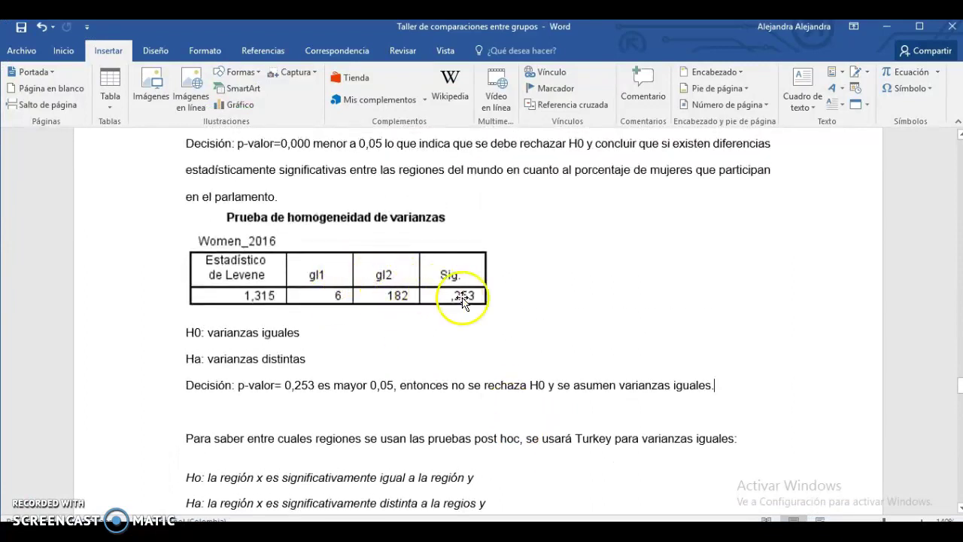
pyautogui.scroll(-1, 434, 354)
pyautogui.scroll(5, 435, 346)
pyautogui.scroll(3, 436, 343)
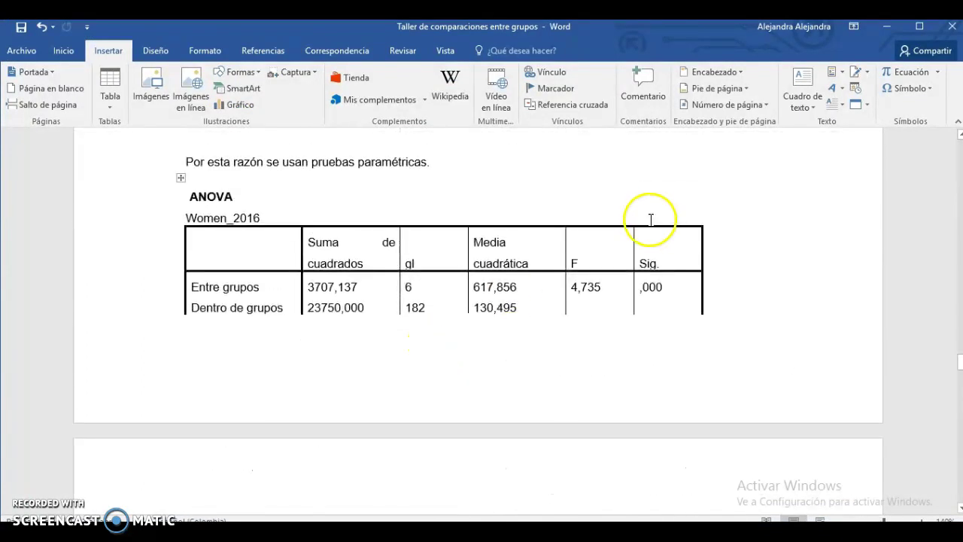
# Read the ANOVA decision and the post hoc hypotheses in Word, comparing them with the ANOVA and multiple comparisons tables in the SPSS output.
pyautogui.scroll(-4, 646, 295)
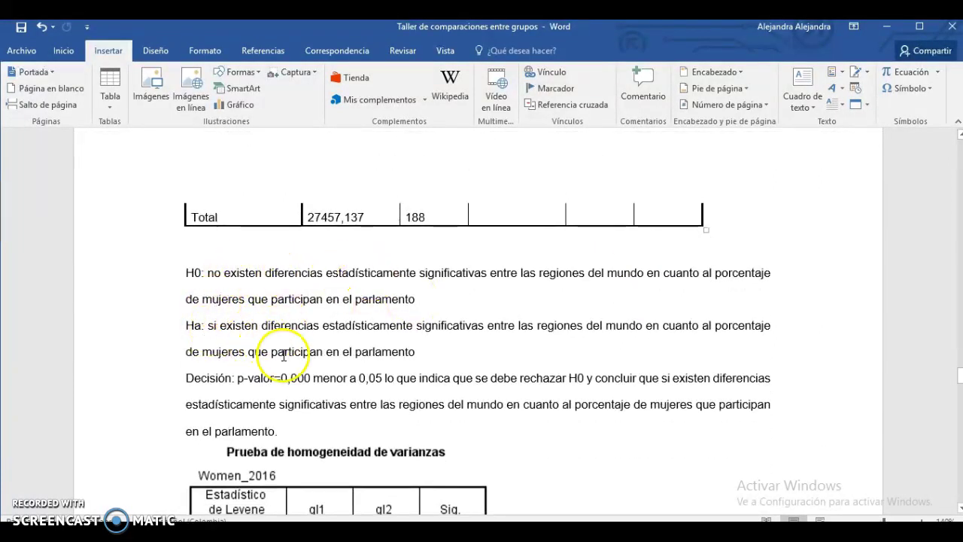
pyautogui.scroll(-1, 283, 355)
pyautogui.hotkey('alt', 'Tab')
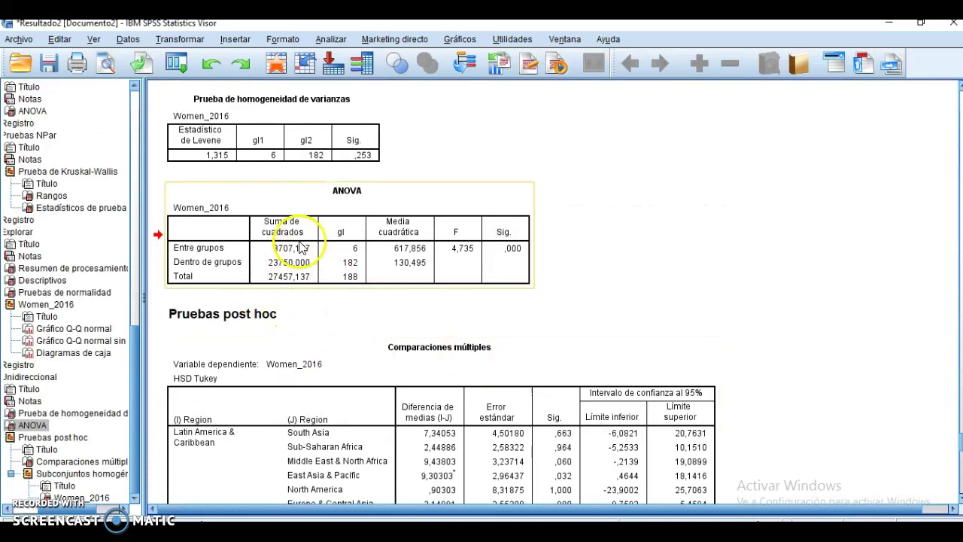
pyautogui.click(256, 365)
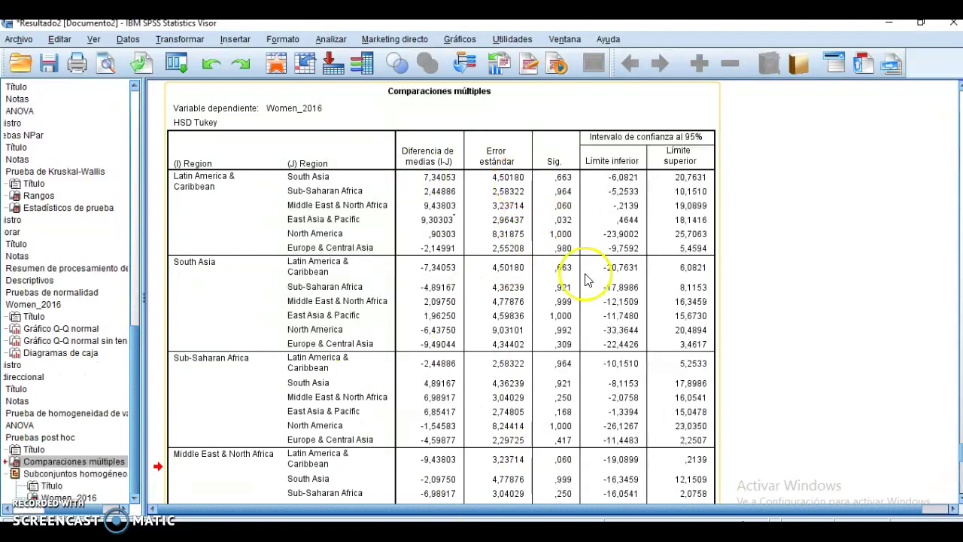
pyautogui.hotkey('alt', 'Tab')
pyautogui.scroll(-5, 515, 376)
pyautogui.scroll(-10, 514, 380)
pyautogui.click(400, 430)
pyautogui.scroll(-3, 452, 407)
pyautogui.scroll(15, 485, 382)
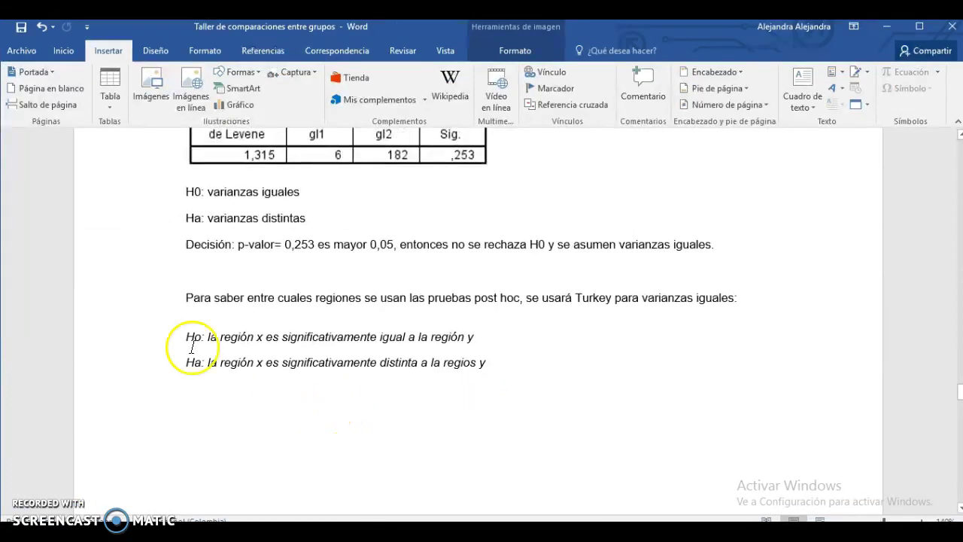
pyautogui.click(207, 337)
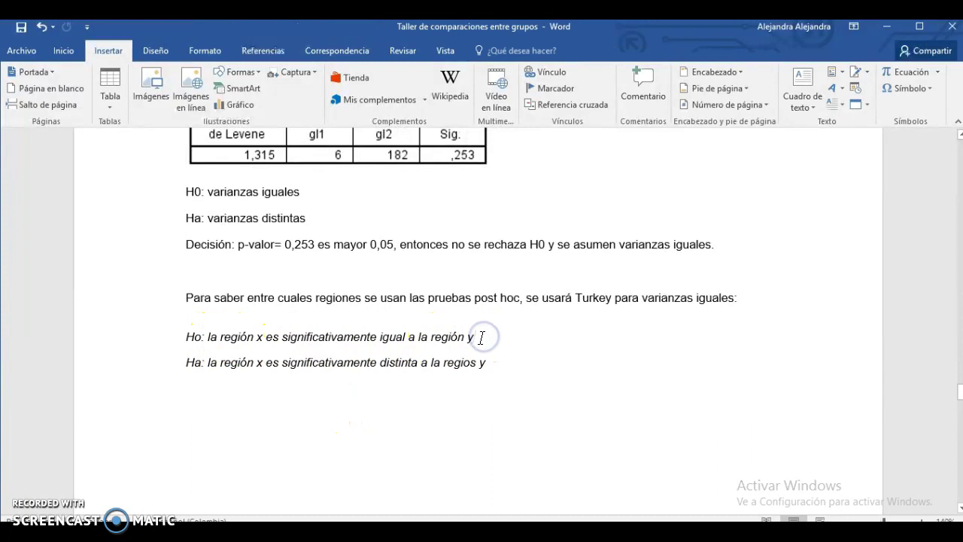
# Switch to the SPSS output and read through the Tukey multiple comparisons table for all region pairs.
pyautogui.hotkey('alt', 'Tab')
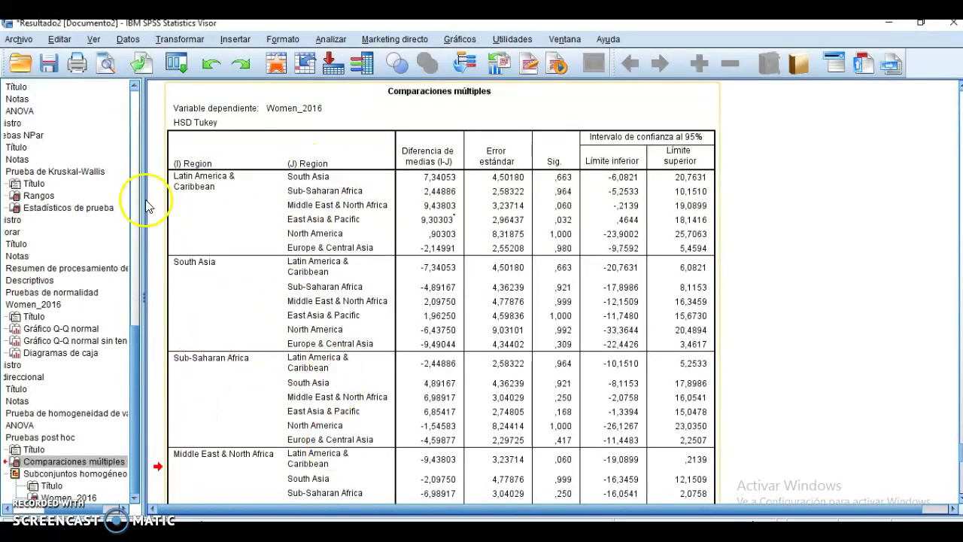
pyautogui.scroll(-2, 204, 267)
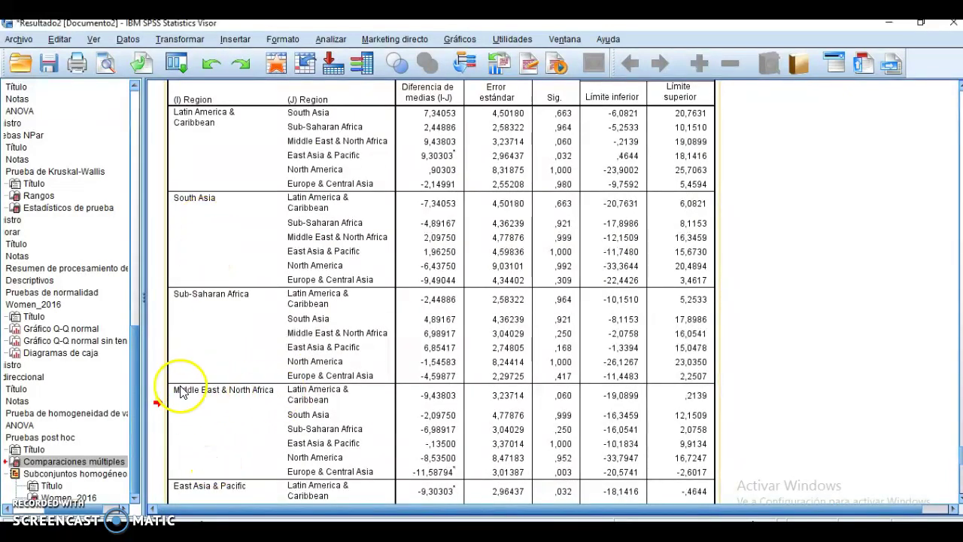
pyautogui.scroll(-3, 238, 390)
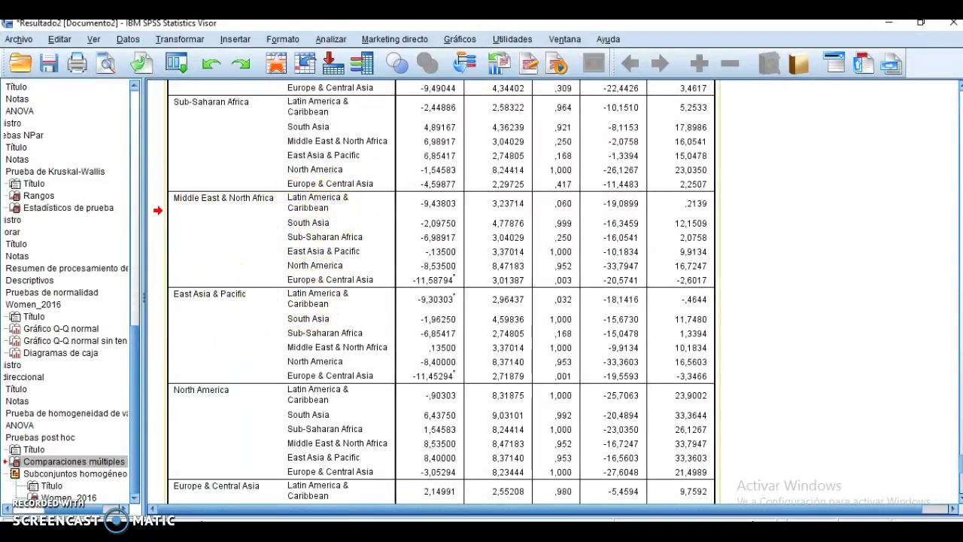
pyautogui.scroll(-3, 275, 435)
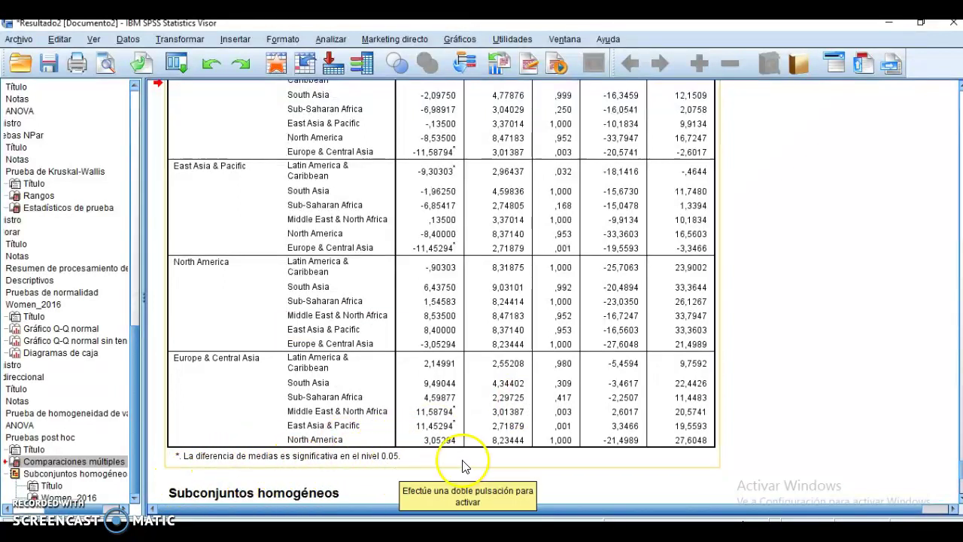
pyautogui.scroll(15, 741, 444)
pyautogui.scroll(-5, 741, 438)
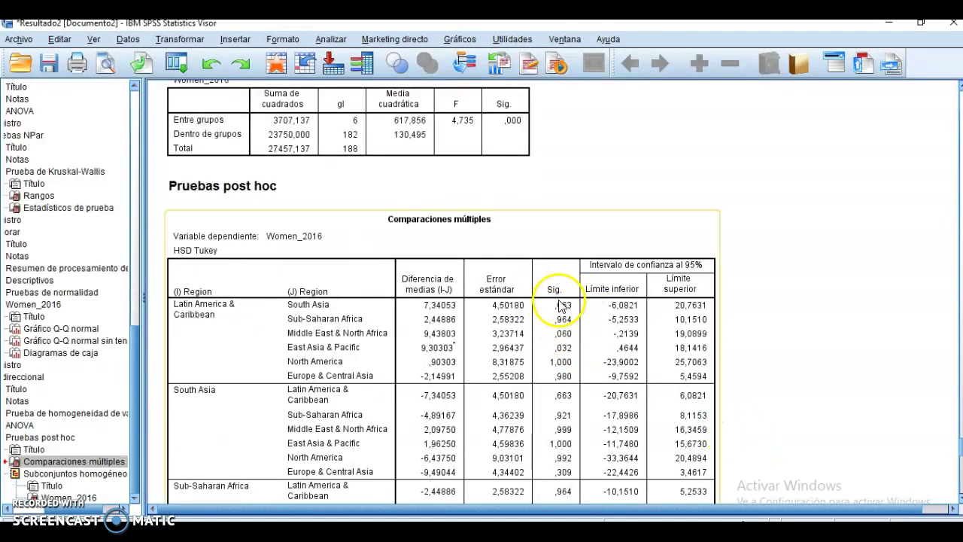
# In Word, correct "regios" to "región" in the alternative post hoc hypothesis.
pyautogui.hotkey('alt', 'Tab')
pyautogui.moveTo(190, 336); pyautogui.dragTo(462, 338)
pyautogui.click(329, 338)
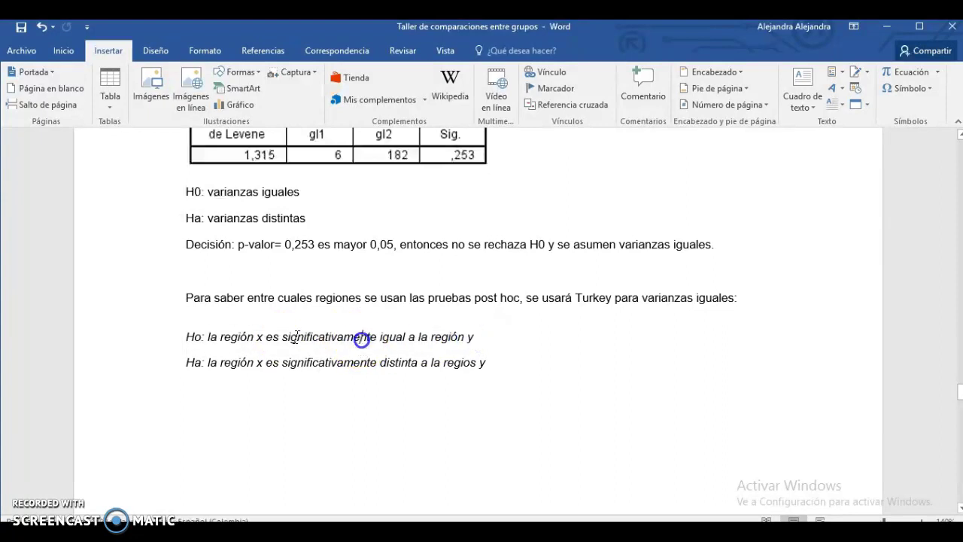
pyautogui.moveTo(222, 336); pyautogui.dragTo(444, 337)
pyautogui.moveTo(216, 362); pyautogui.dragTo(333, 362)
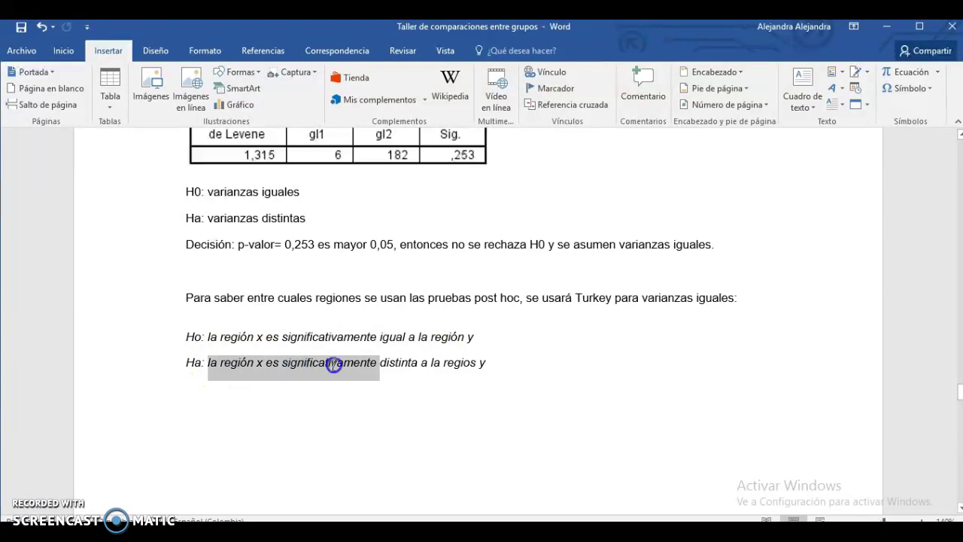
pyautogui.click(434, 368)
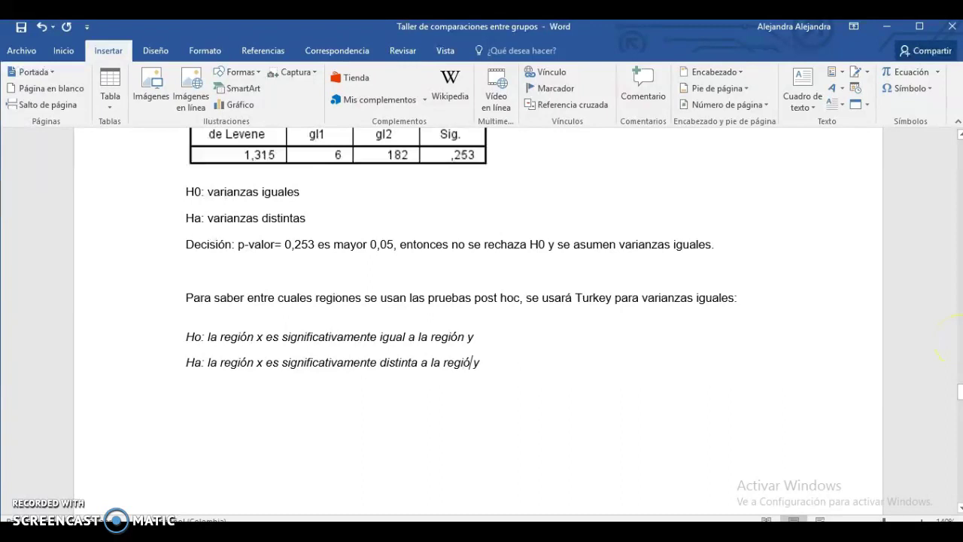
# Examine the significance values and confidence limits in the SPSS Tukey table to identify which region pairs differ.
pyautogui.hotkey('alt', 'Tab')
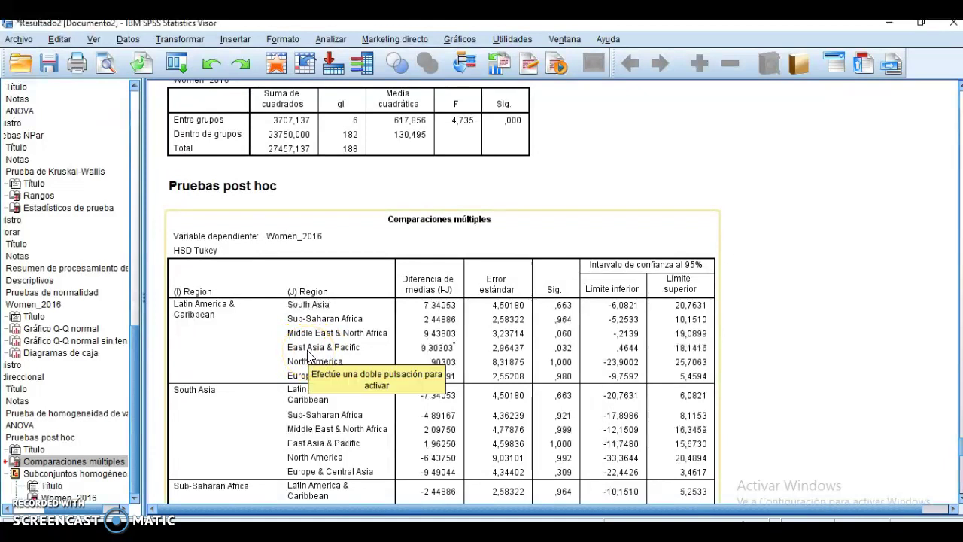
pyautogui.scroll(-3, 307, 354)
pyautogui.scroll(2, 308, 361)
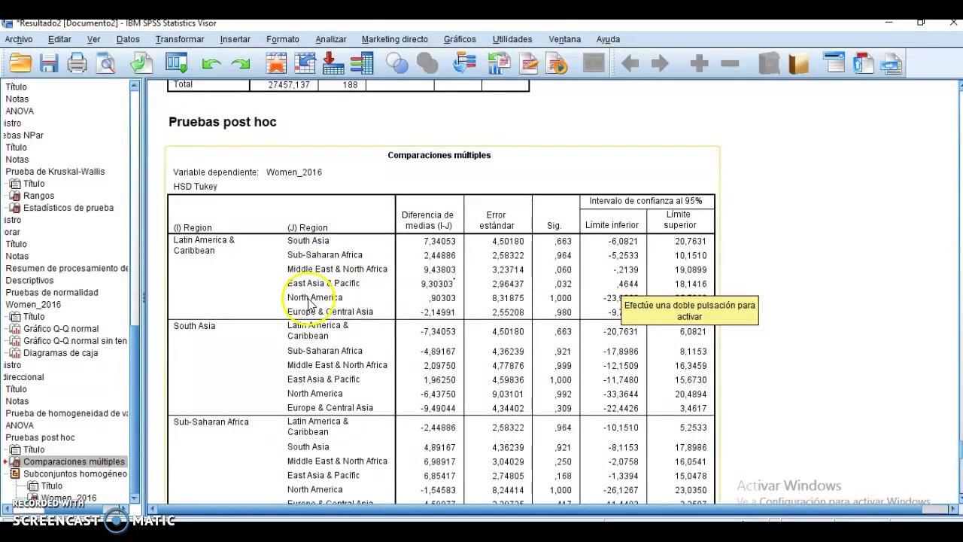
pyautogui.scroll(-5, 312, 362)
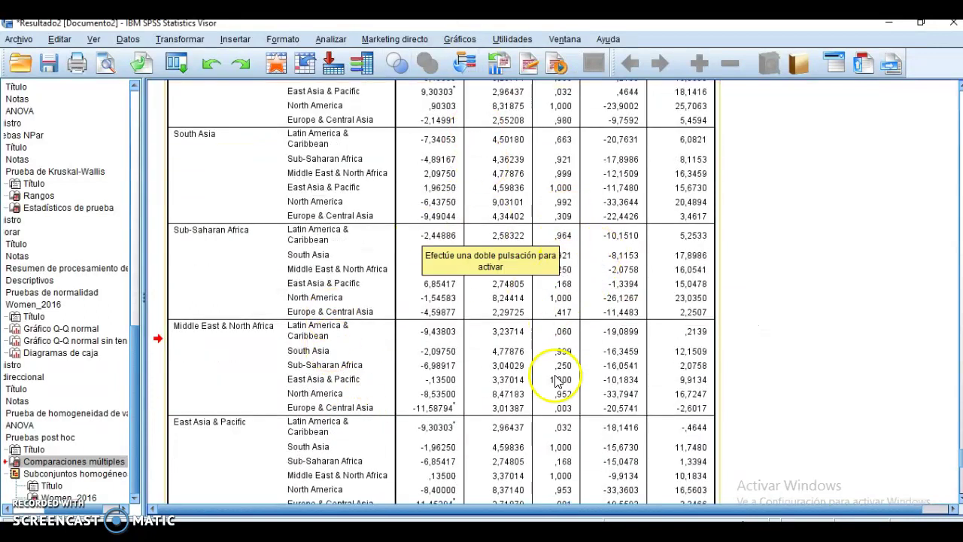
pyautogui.scroll(-5, 559, 485)
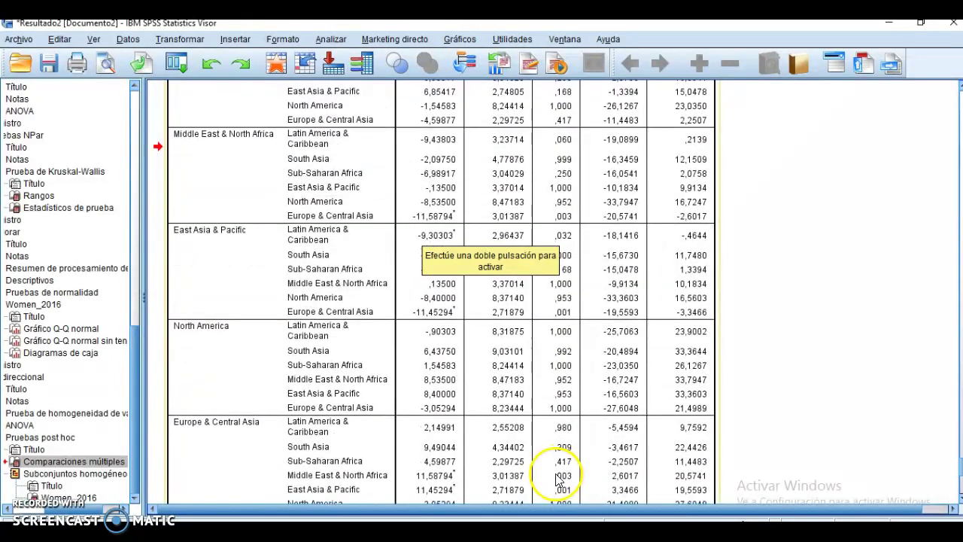
pyautogui.scroll(-3, 559, 478)
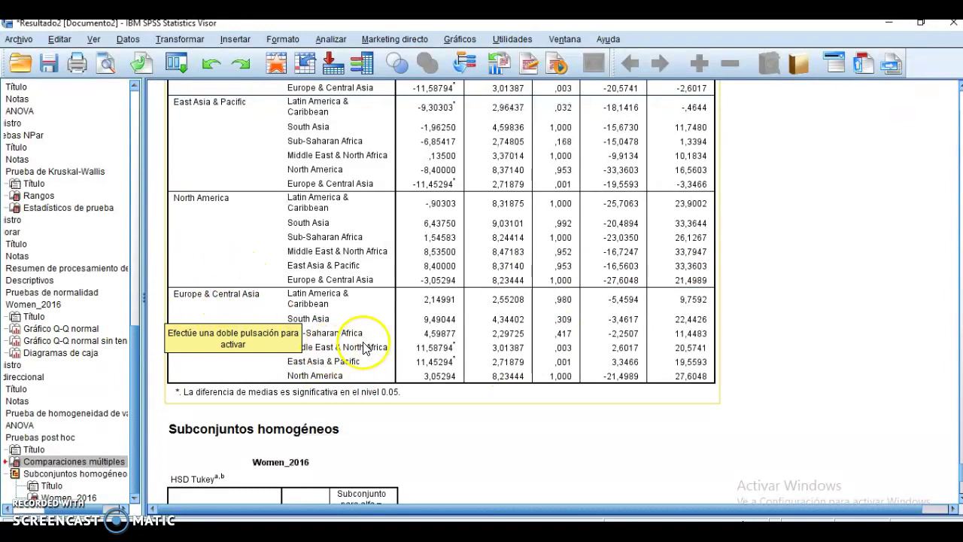
pyautogui.scroll(10, 580, 380)
pyautogui.scroll(-9, 572, 406)
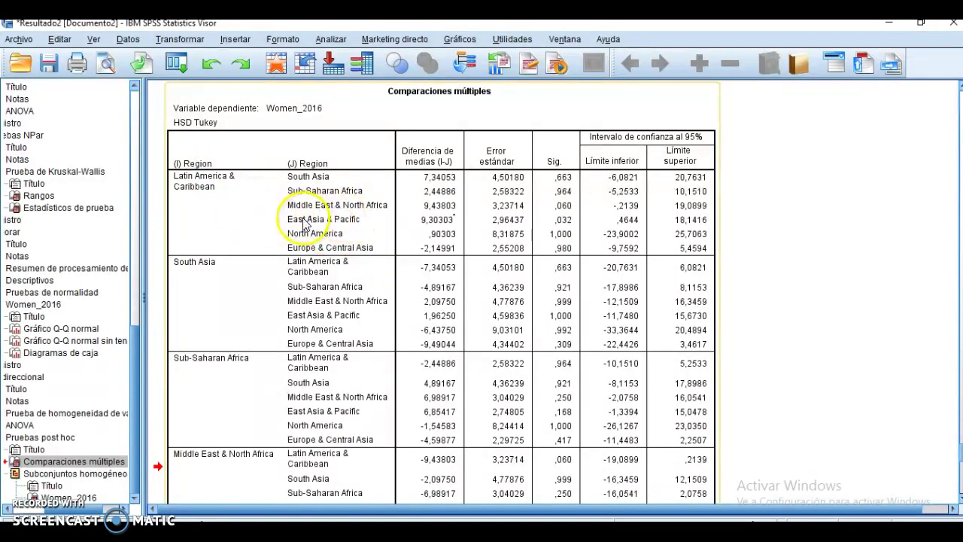
pyautogui.scroll(-10, 304, 223)
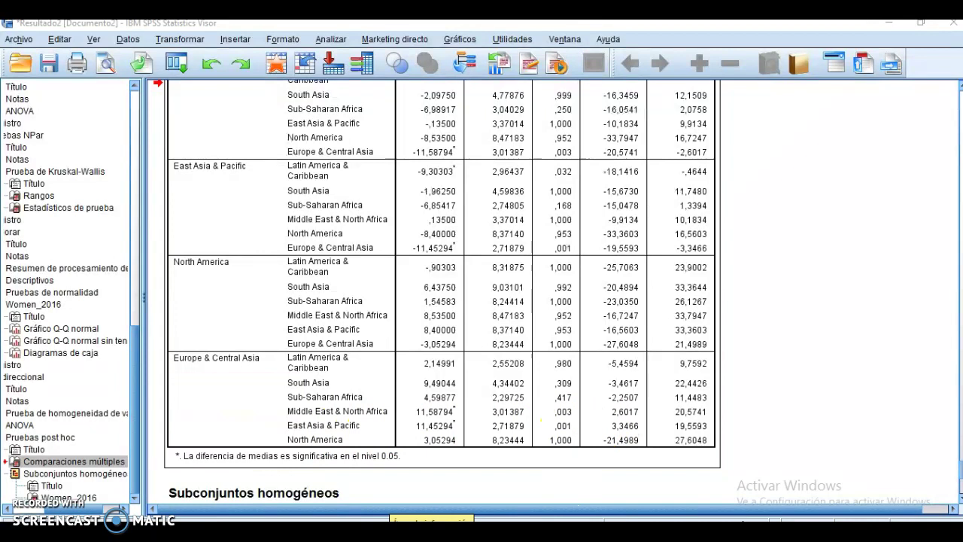
# In Word's Tukey table, move the two lower blue circles to the Middle East & North Africa and East Asia & Pacific significance values under Europe & Central Asia.
pyautogui.hotkey('alt', 'Tab')
pyautogui.scroll(-1, 425, 362)
pyautogui.scroll(1, 425, 356)
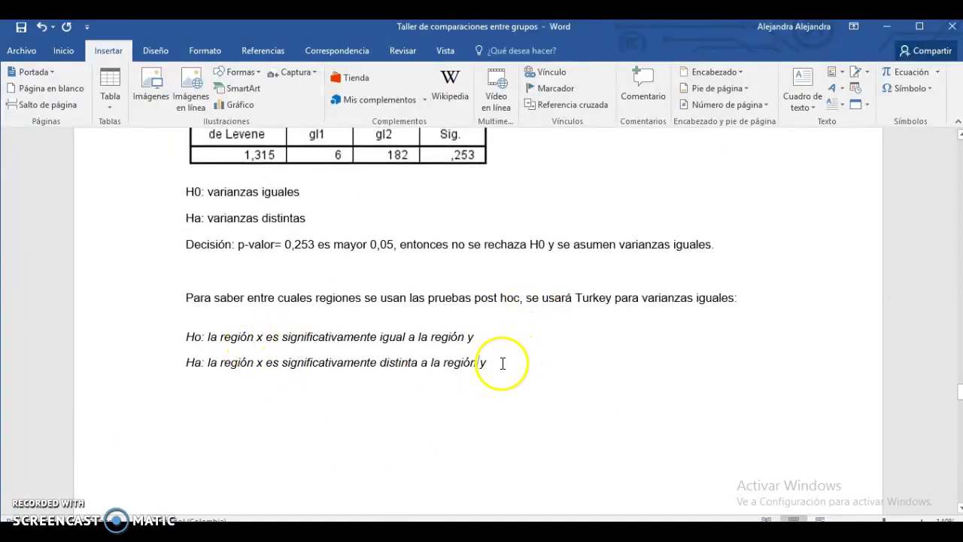
pyautogui.hotkey('ctrl', 'v')
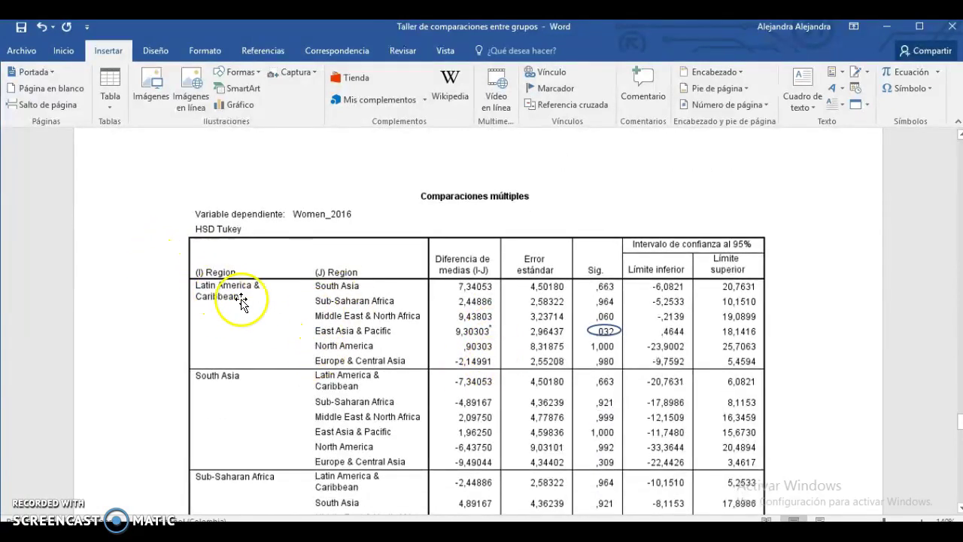
pyautogui.scroll(-5, 343, 316)
pyautogui.scroll(5, 527, 264)
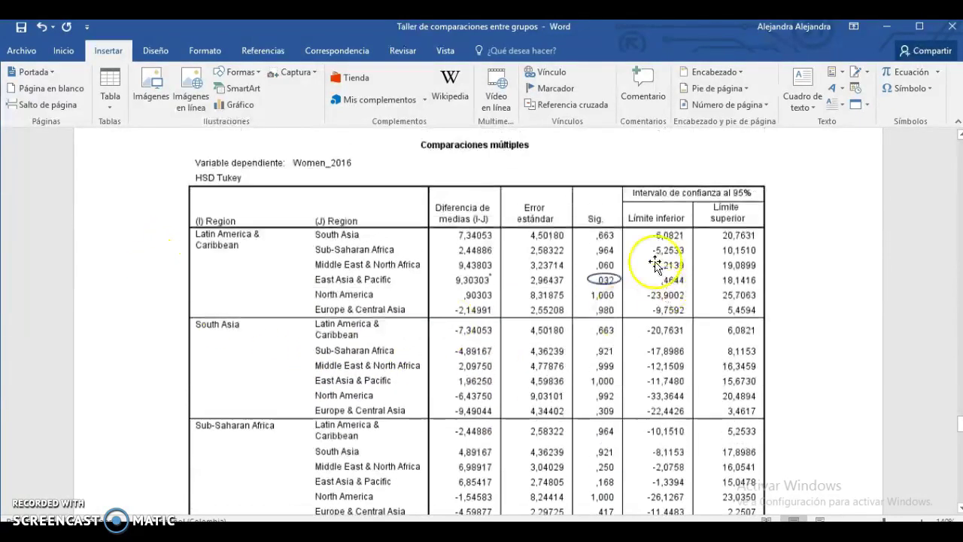
pyautogui.scroll(-1, 602, 283)
pyautogui.scroll(-5, 606, 399)
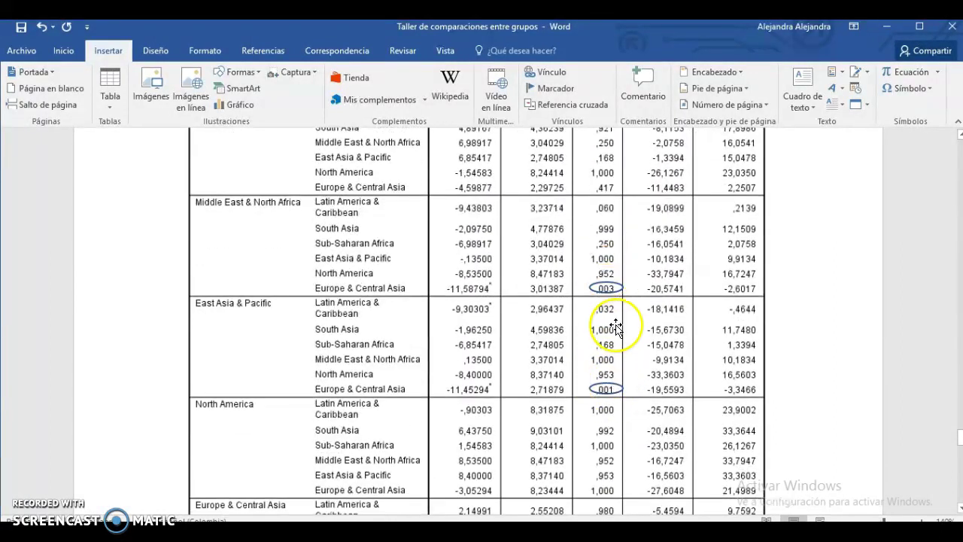
pyautogui.scroll(-2, 631, 374)
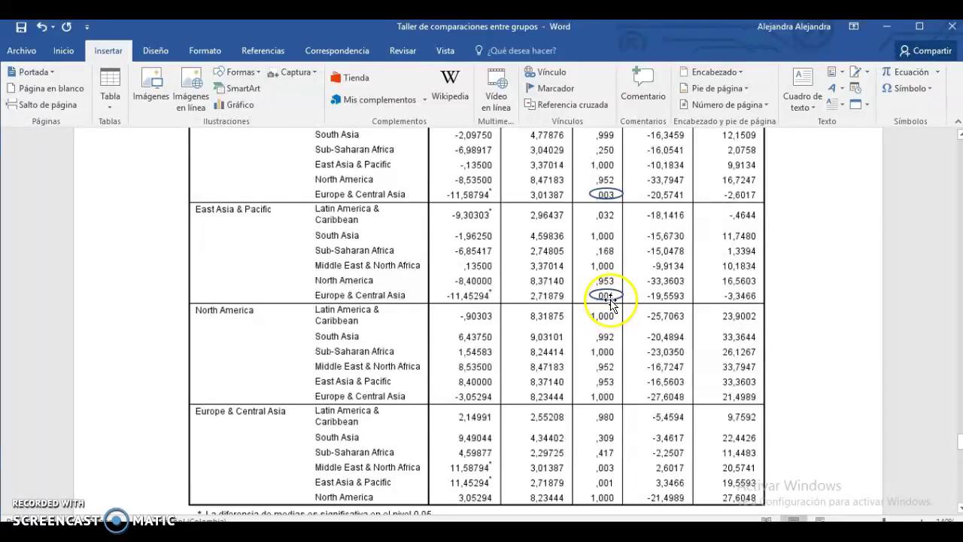
pyautogui.moveTo(606, 442); pyautogui.dragTo(608, 487)
pyautogui.moveTo(607, 194); pyautogui.dragTo(607, 468)
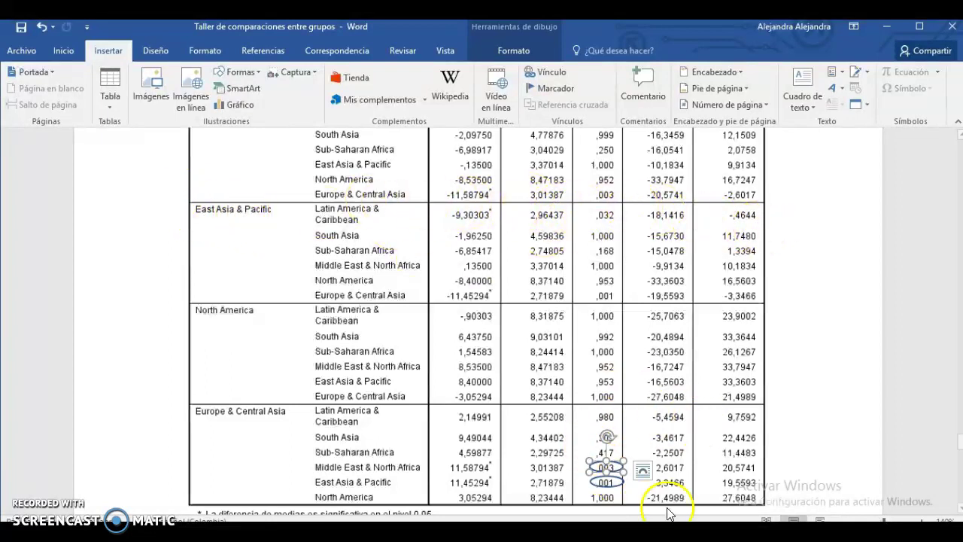
# Read the post hoc decision text below the Tukey table, including the listed region pairs and their p-values.
pyautogui.scroll(-5, 254, 369)
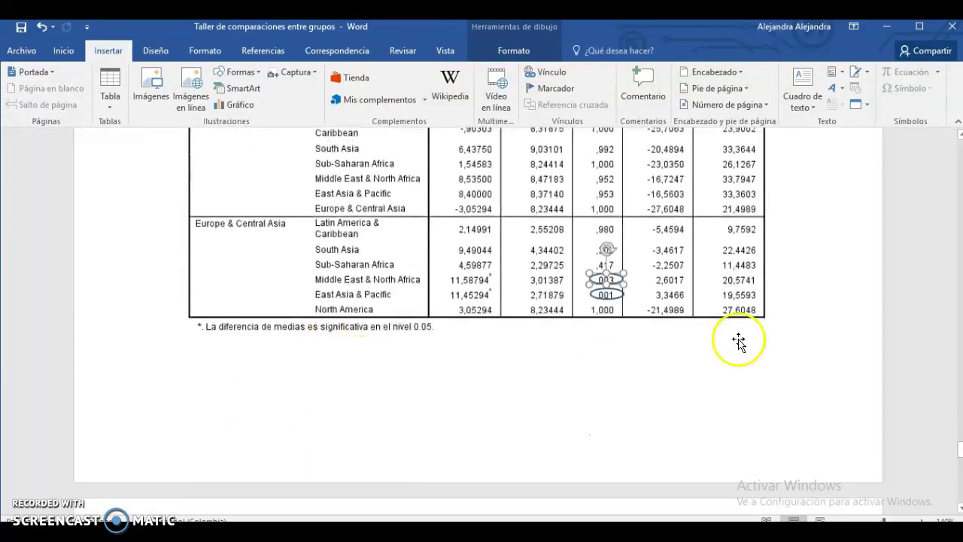
pyautogui.scroll(-5, 598, 302)
pyautogui.scroll(-4, 600, 300)
pyautogui.click(187, 273)
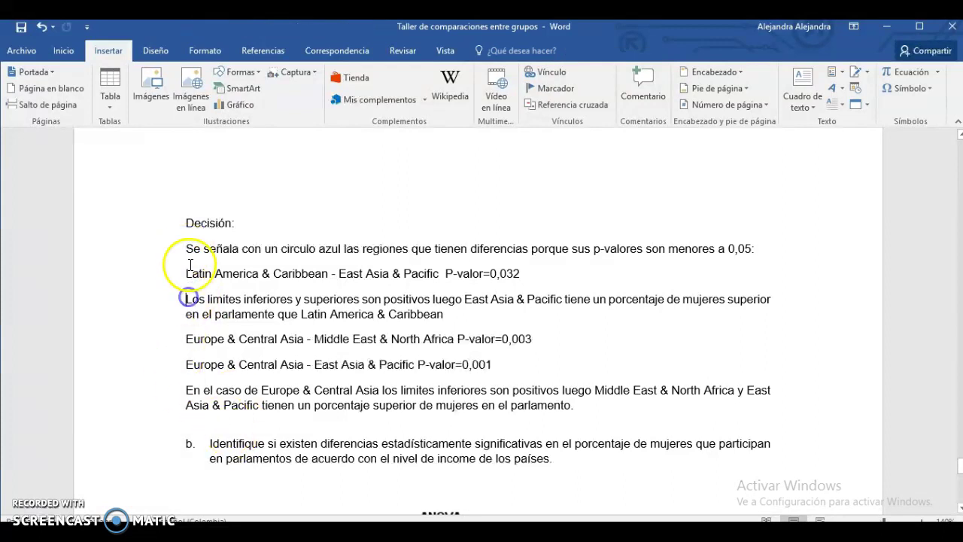
pyautogui.moveTo(221, 242); pyautogui.dragTo(754, 248)
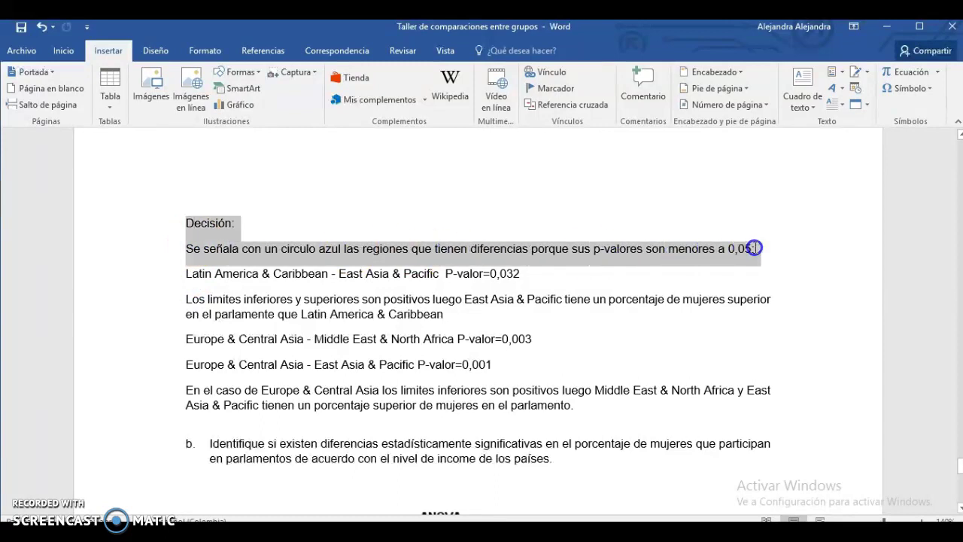
pyautogui.click(578, 253)
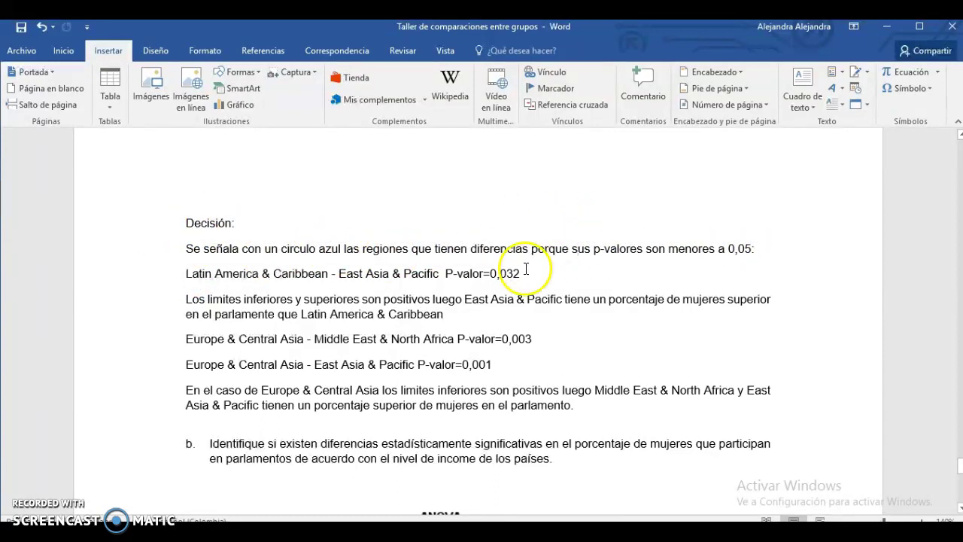
# Insert "significativas" after "diferencias" in the first decision sentence and add ", es decir se rechaza H0" after "0,05".
pyautogui.click(573, 249)
pyautogui.press('BackSpace')
pyautogui.press('BackSpace')
pyautogui.press('BackSpace')
pyautogui.press('BackSpace')
pyautogui.press('BackSpace')
pyautogui.press('BackSpace')
pyautogui.press('BackSpace')
pyautogui.write('signif')
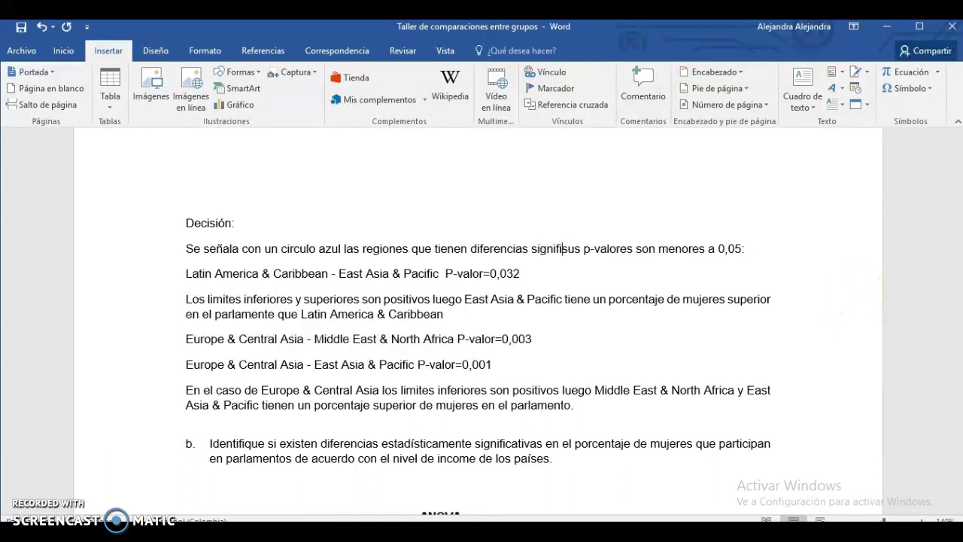
pyautogui.write('icativas ')
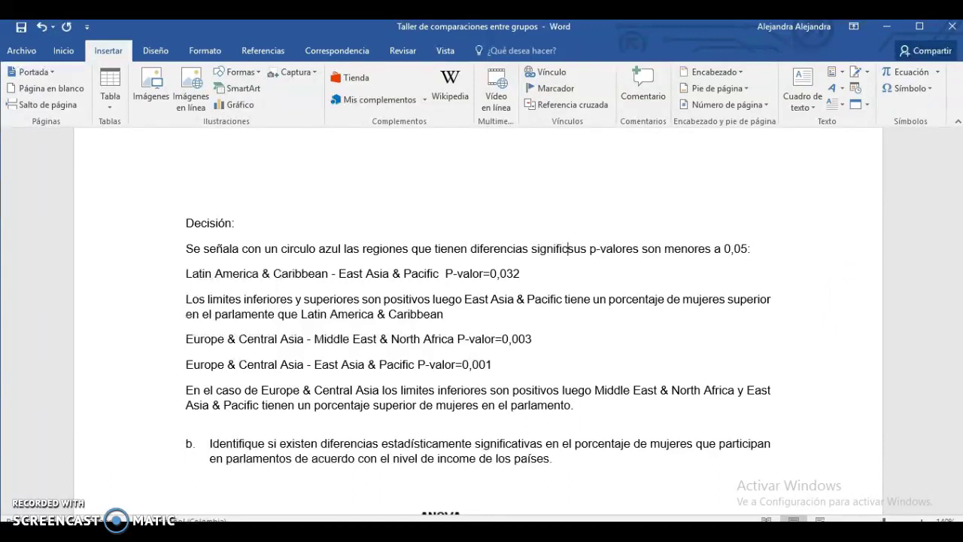
pyautogui.write('por')
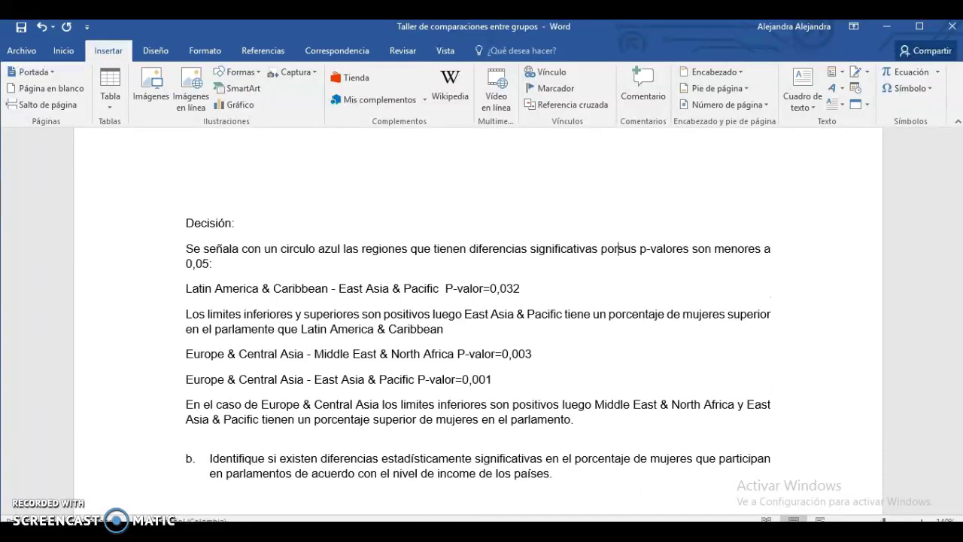
pyautogui.press('BackSpace')
pyautogui.press('BackSpace')
pyautogui.press('BackSpace')
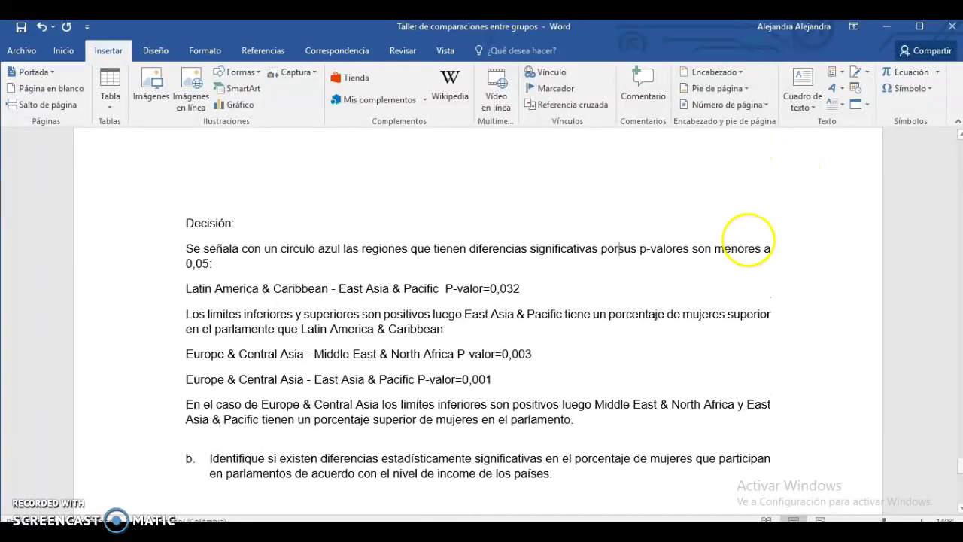
pyautogui.write('oeque')
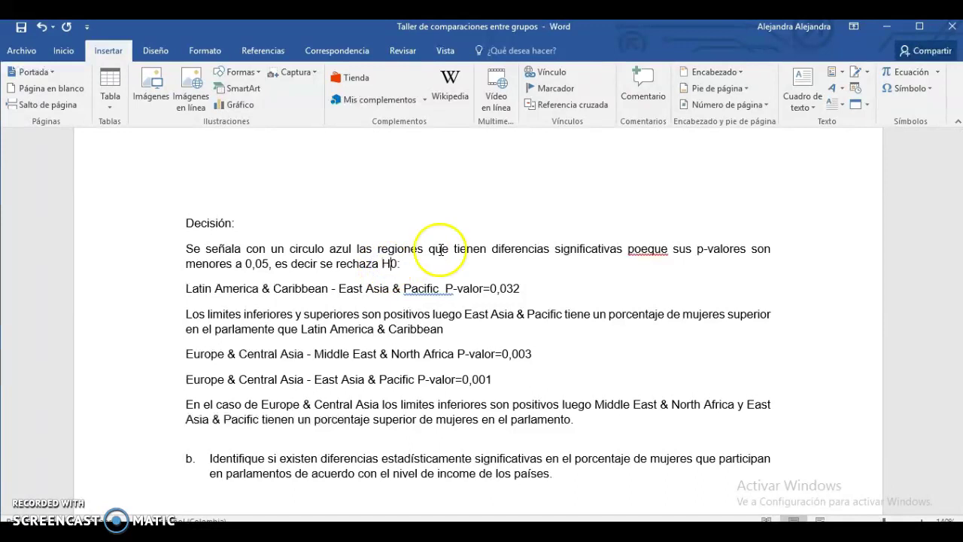
# Format the three region-pair lines with p-values under the decision as bulleted items.
pyautogui.moveTo(187, 289); pyautogui.dragTo(547, 295)
pyautogui.click(64, 51)
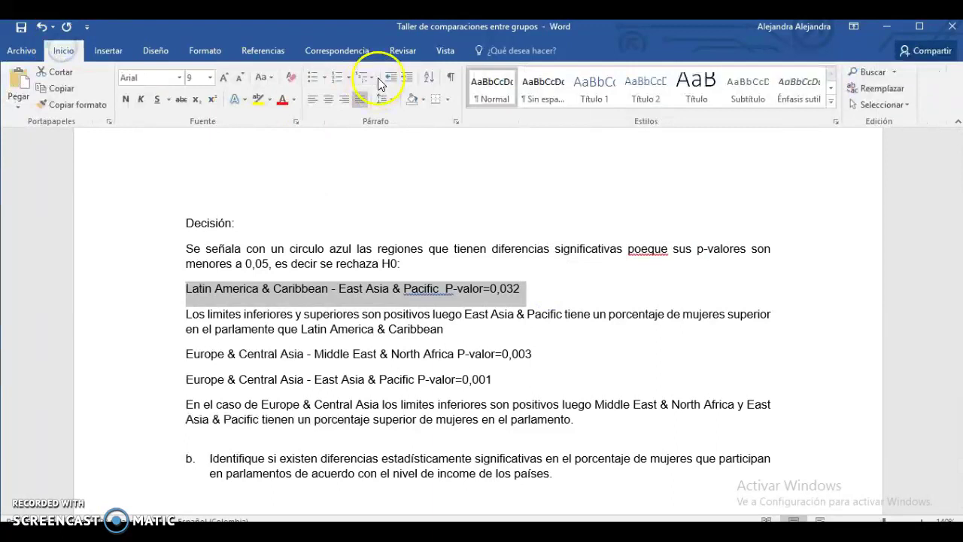
pyautogui.click(312, 77)
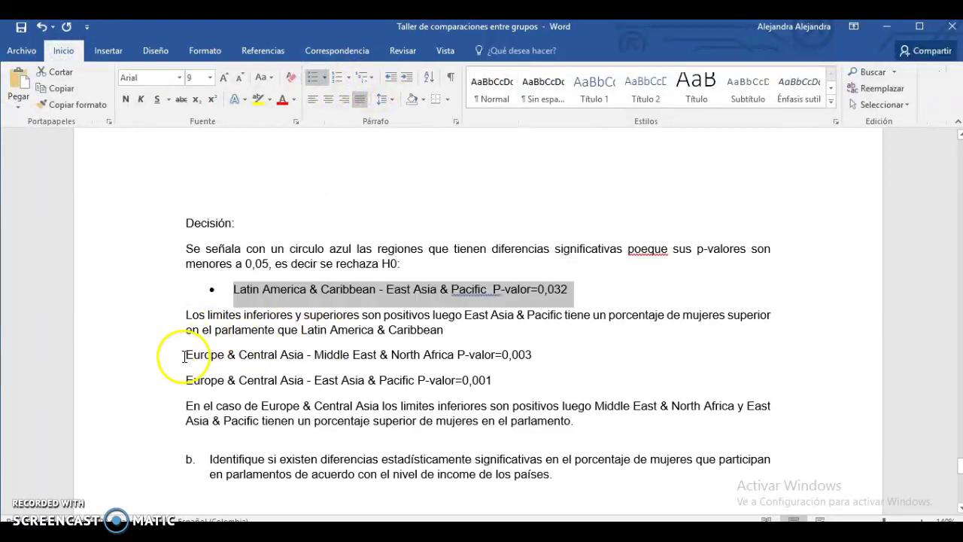
pyautogui.moveTo(185, 356); pyautogui.dragTo(534, 354)
pyautogui.click(312, 77)
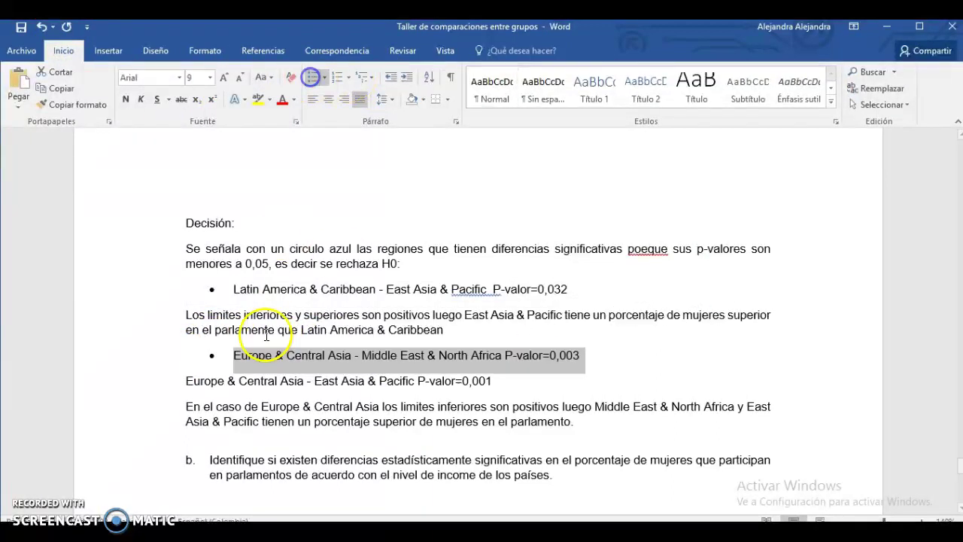
pyautogui.moveTo(181, 379); pyautogui.dragTo(512, 382)
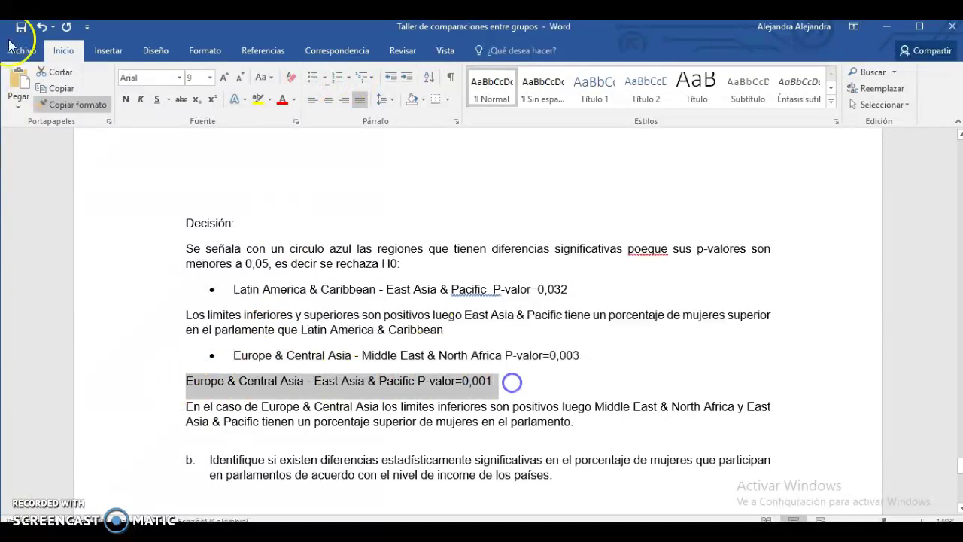
pyautogui.click(313, 78)
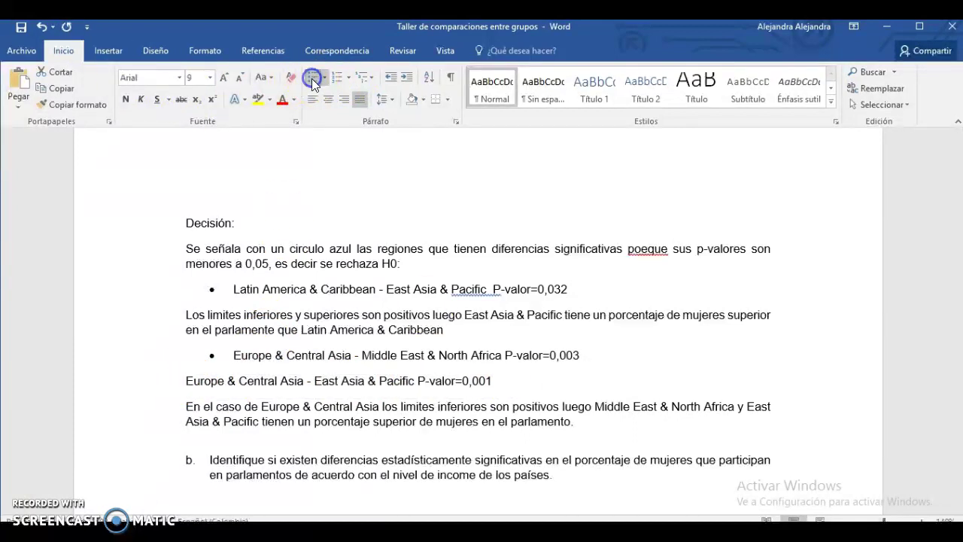
# Review the bulleted region pairs and the interpretation paragraphs on confidence limits and women's parliamentary share.
pyautogui.click(234, 289)
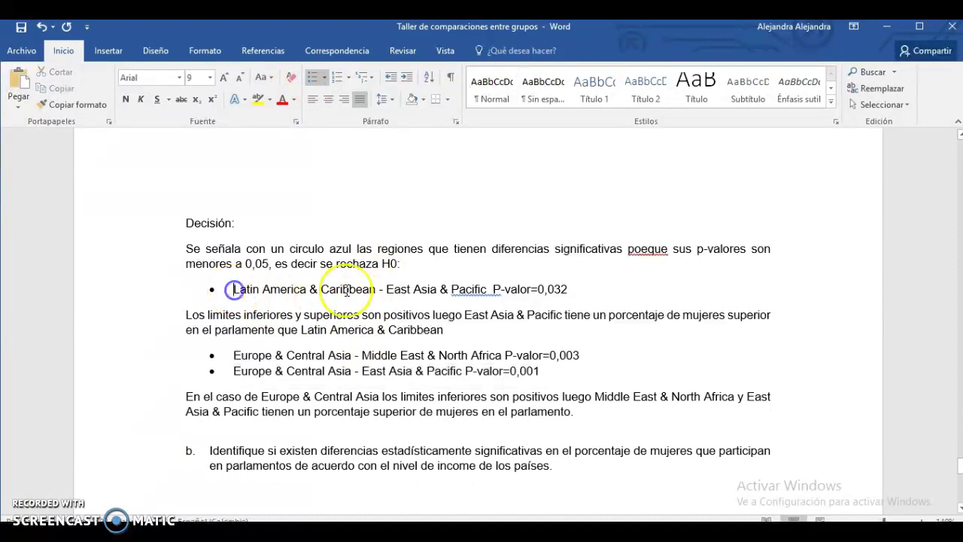
pyautogui.click(400, 318)
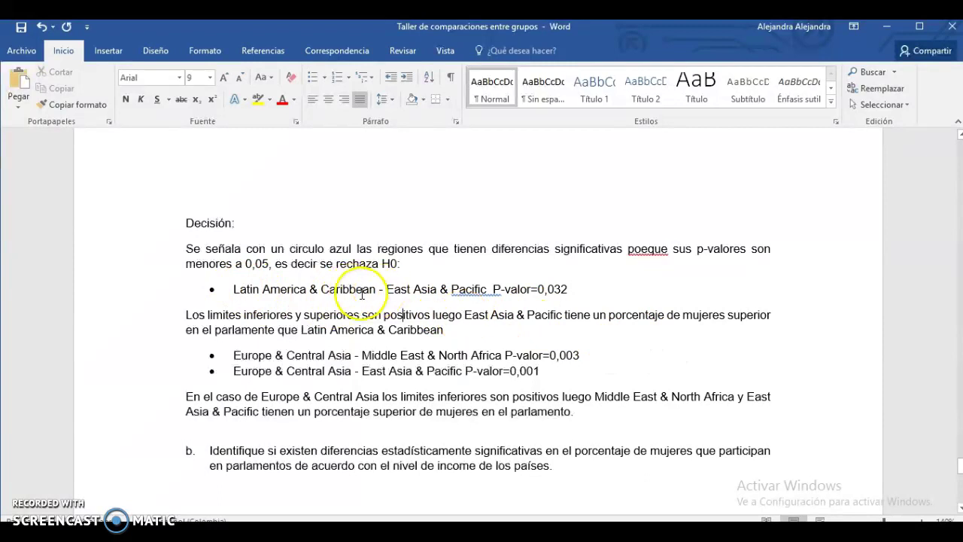
pyautogui.moveTo(368, 290); pyautogui.dragTo(421, 290)
pyautogui.click(587, 326)
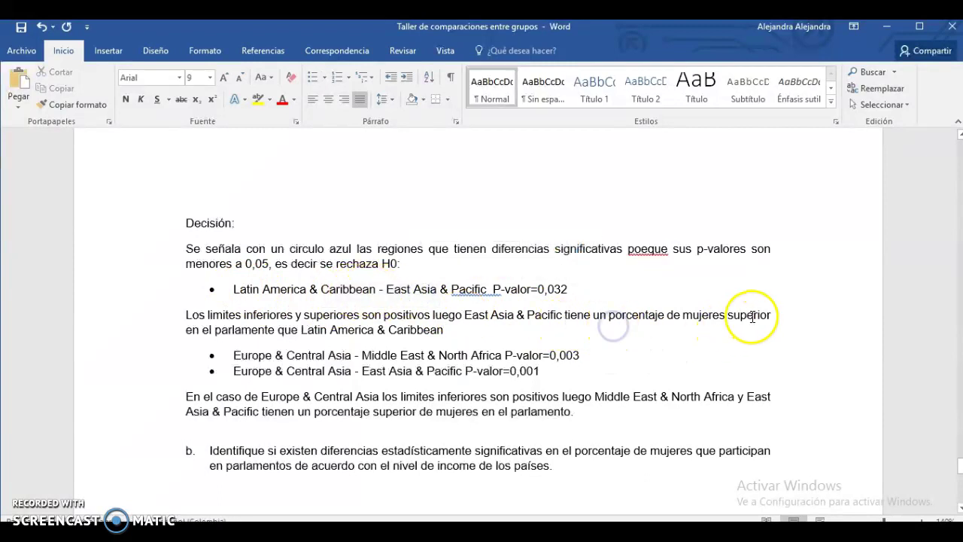
pyautogui.click(470, 289)
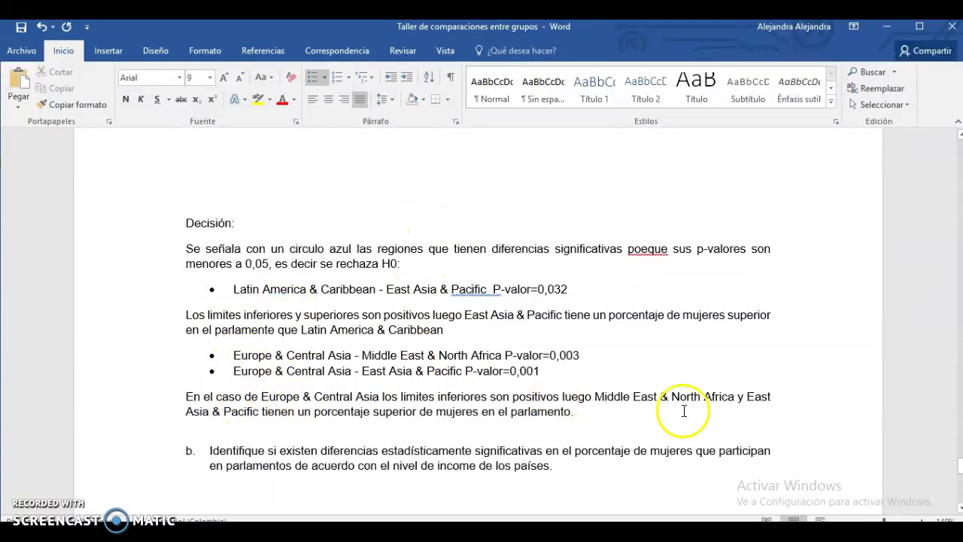
pyautogui.moveTo(362, 354); pyautogui.dragTo(502, 355)
pyautogui.click(294, 354)
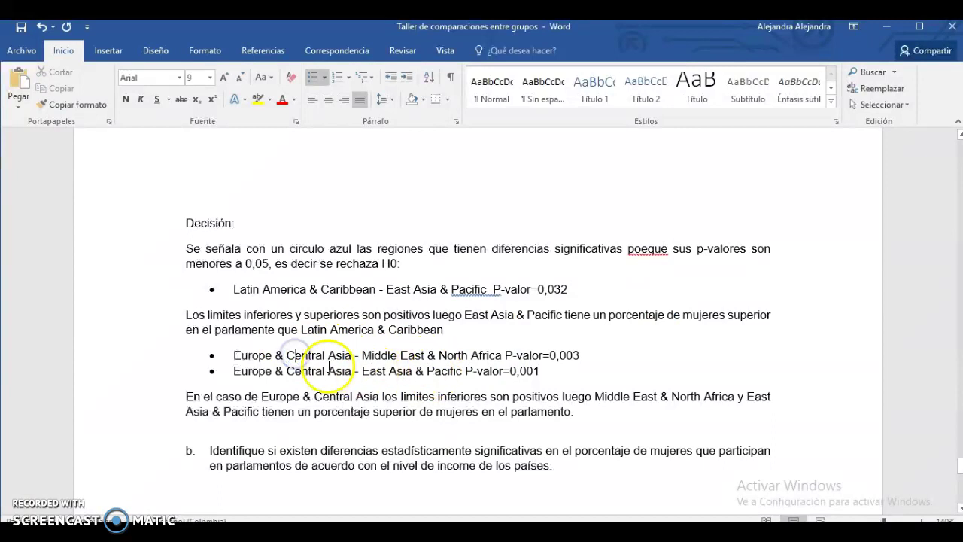
pyautogui.moveTo(354, 371); pyautogui.dragTo(502, 372)
pyautogui.moveTo(362, 354); pyautogui.dragTo(480, 357)
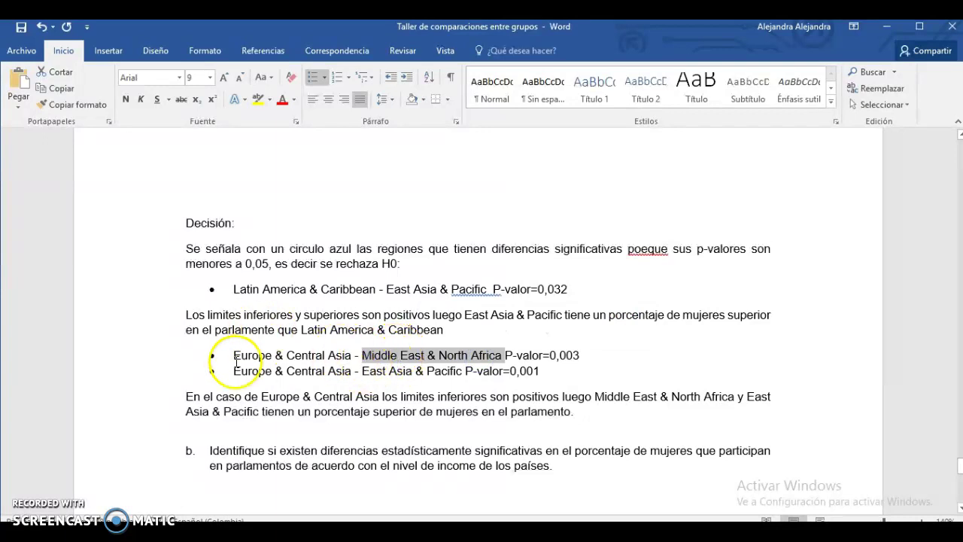
pyautogui.moveTo(230, 355); pyautogui.dragTo(325, 355)
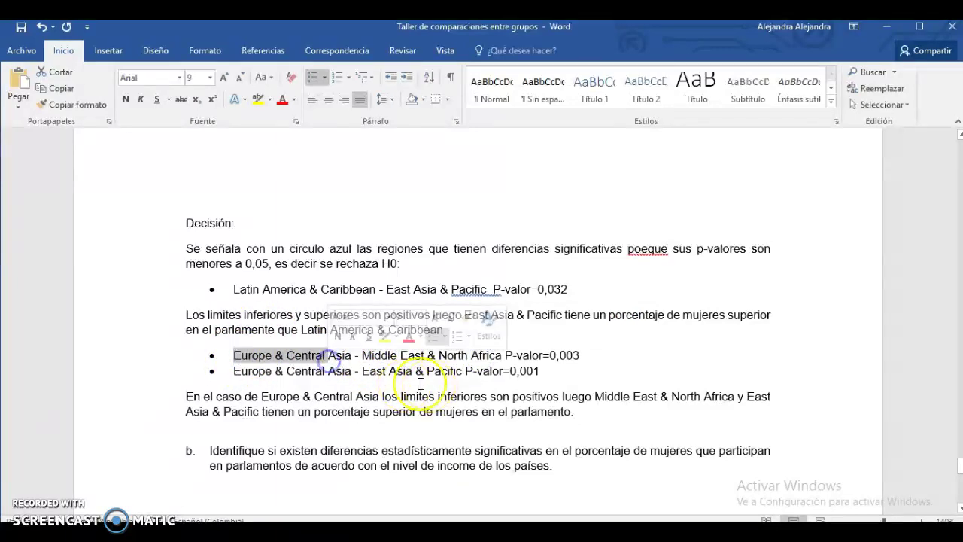
pyautogui.click(362, 372)
pyautogui.moveTo(398, 374); pyautogui.dragTo(477, 378)
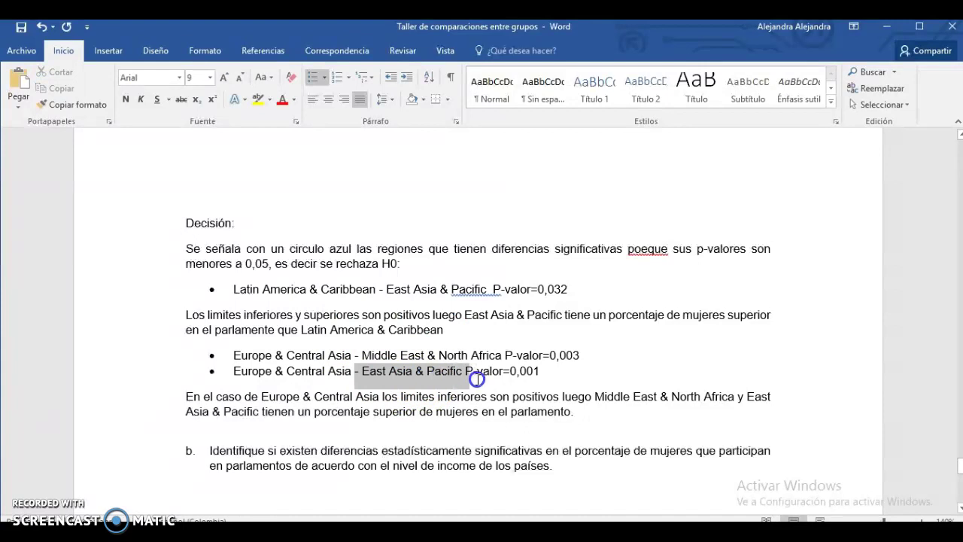
pyautogui.click(507, 366)
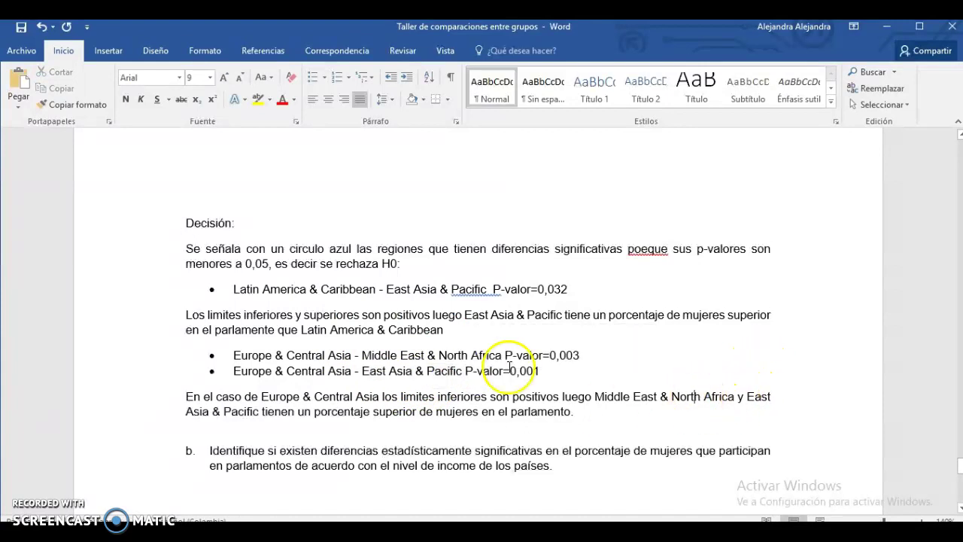
# Read exercise 4b on income level, including its ANOVA table, the H0 and Ha statements, and the decision's p-value.
pyautogui.scroll(-2, 530, 403)
pyautogui.scroll(-3, 531, 391)
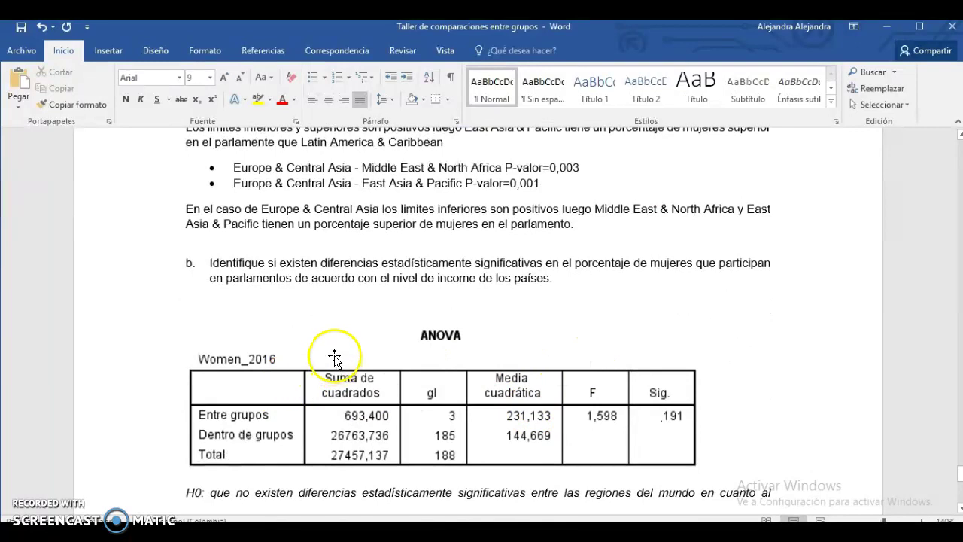
pyautogui.scroll(-2, 477, 315)
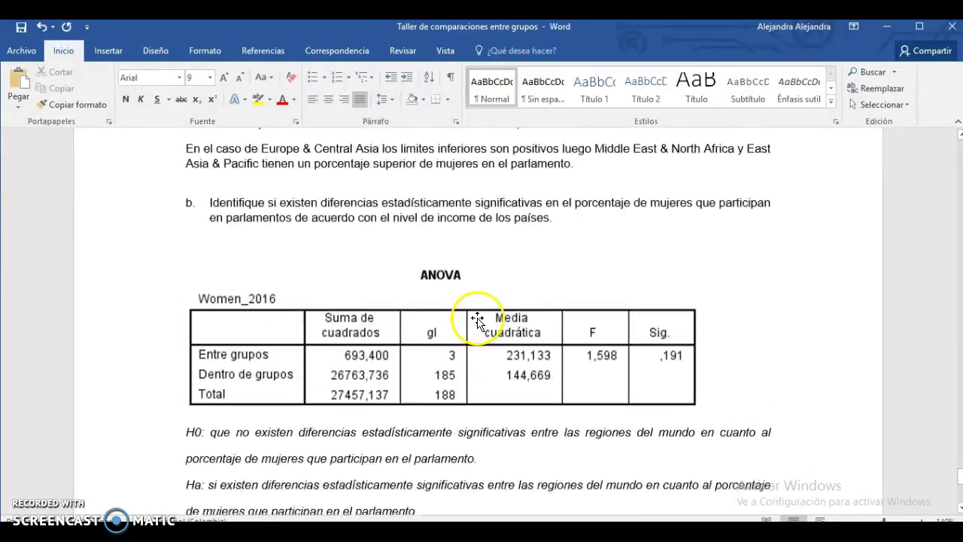
pyautogui.scroll(1, 478, 320)
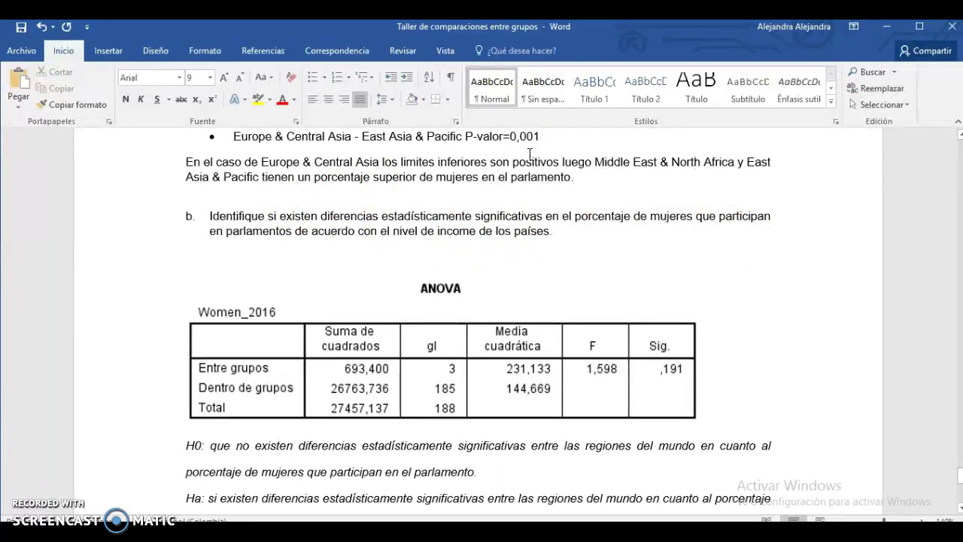
pyautogui.scroll(-3, 415, 323)
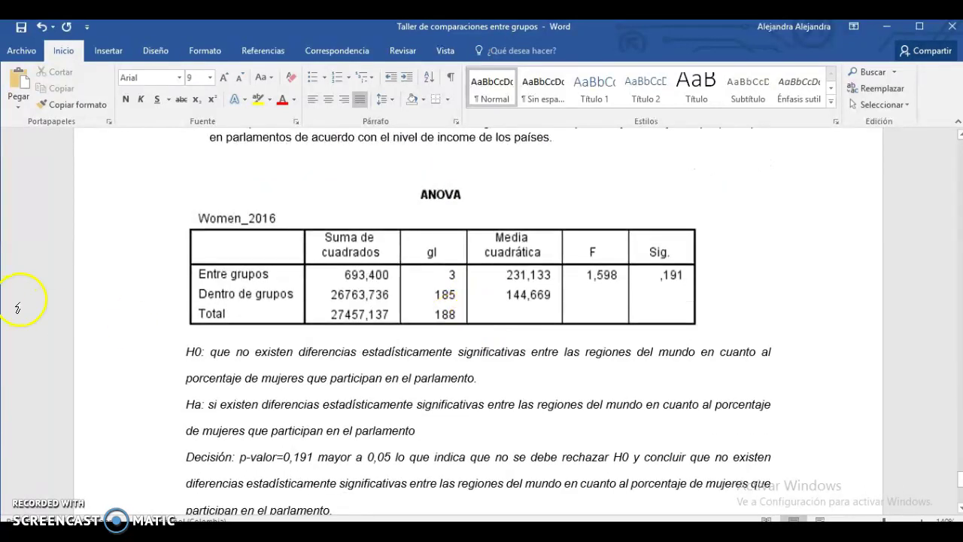
pyautogui.click(237, 199)
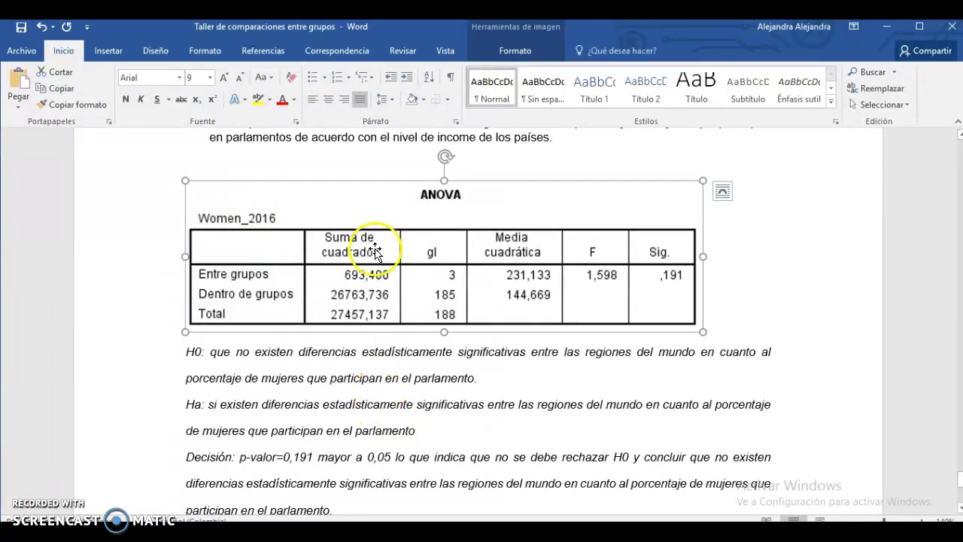
pyautogui.scroll(-3, 289, 353)
pyautogui.scroll(6, 289, 364)
pyautogui.scroll(-3, 291, 365)
pyautogui.scroll(-3, 290, 364)
pyautogui.moveTo(189, 257); pyautogui.dragTo(422, 335)
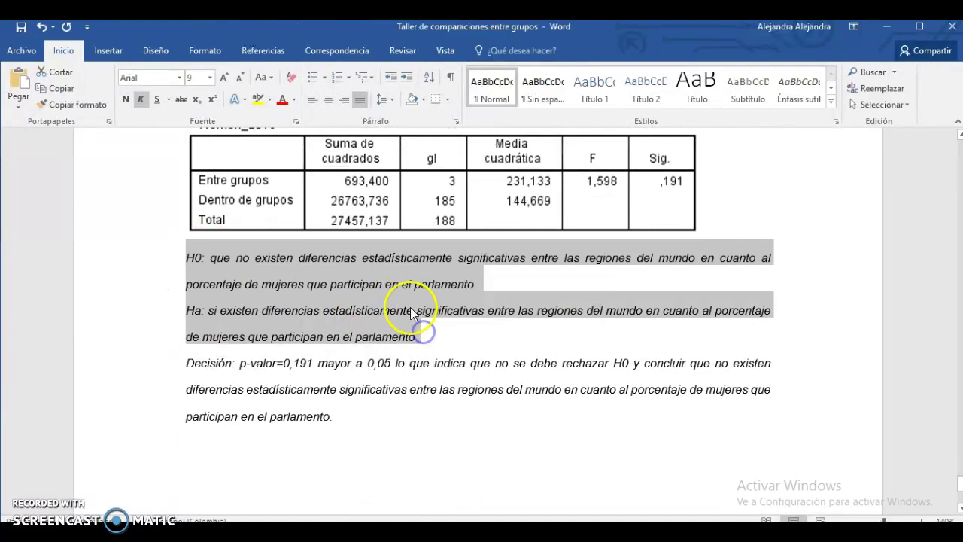
pyautogui.click(327, 353)
pyautogui.moveTo(187, 364); pyautogui.dragTo(262, 375)
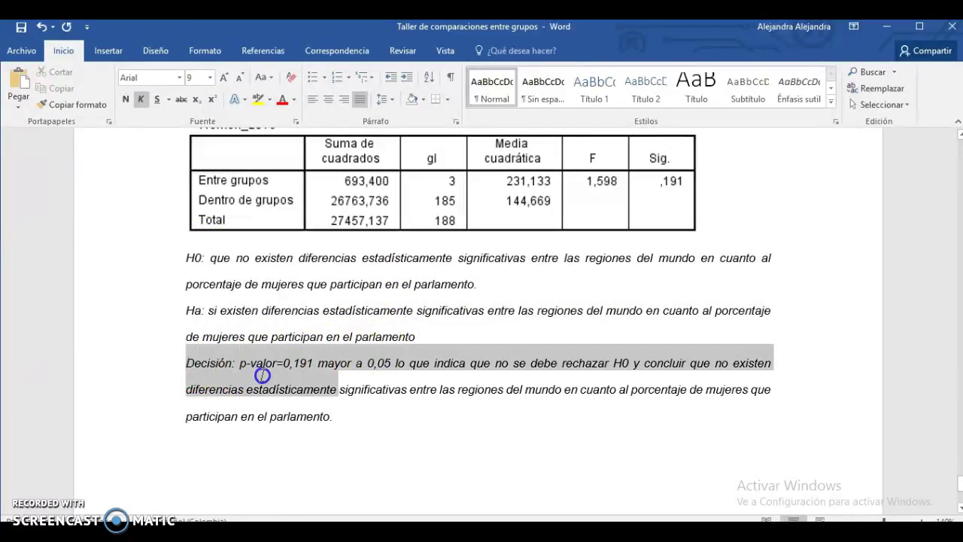
pyautogui.click(273, 365)
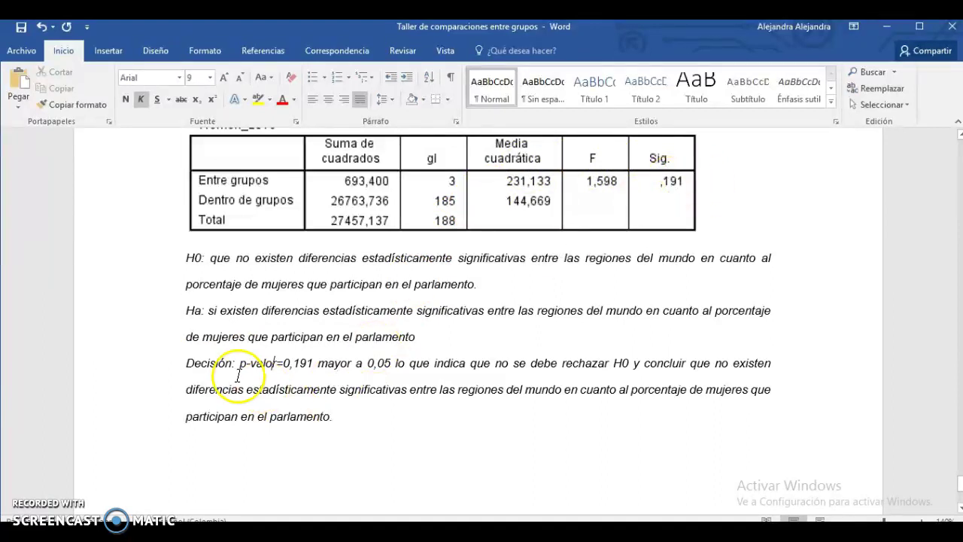
pyautogui.moveTo(240, 364); pyautogui.dragTo(301, 365)
pyautogui.click(300, 364)
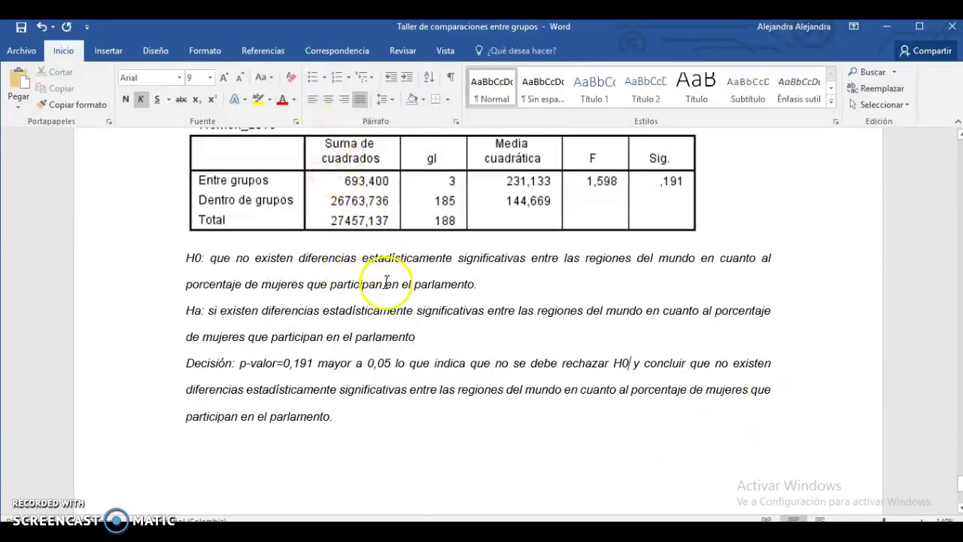
# Compare the exercise 4b question and ANOVA table with the wording of the null hypothesis below it.
pyautogui.scroll(2, 243, 248)
pyautogui.click(194, 183)
pyautogui.scroll(4, 303, 325)
pyautogui.scroll(-1, 303, 325)
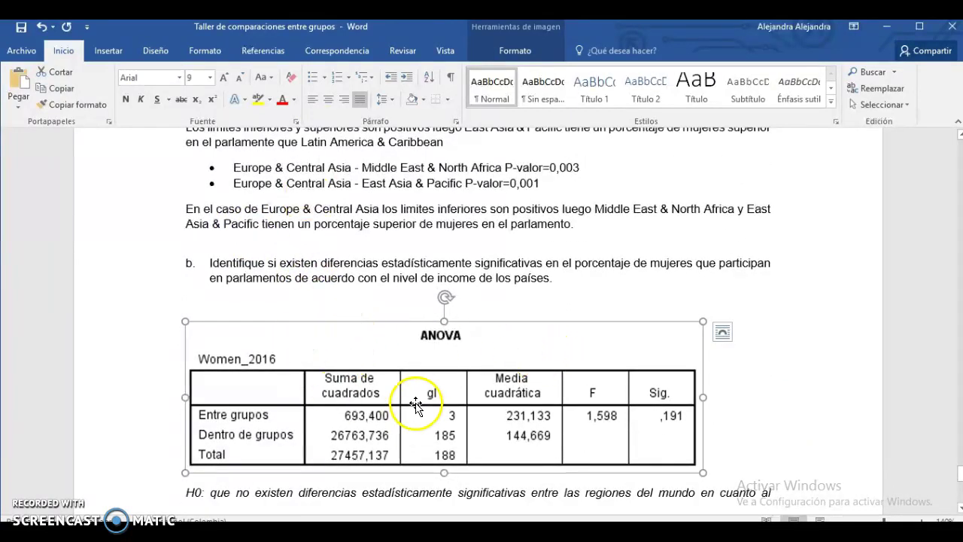
pyautogui.scroll(-3, 464, 422)
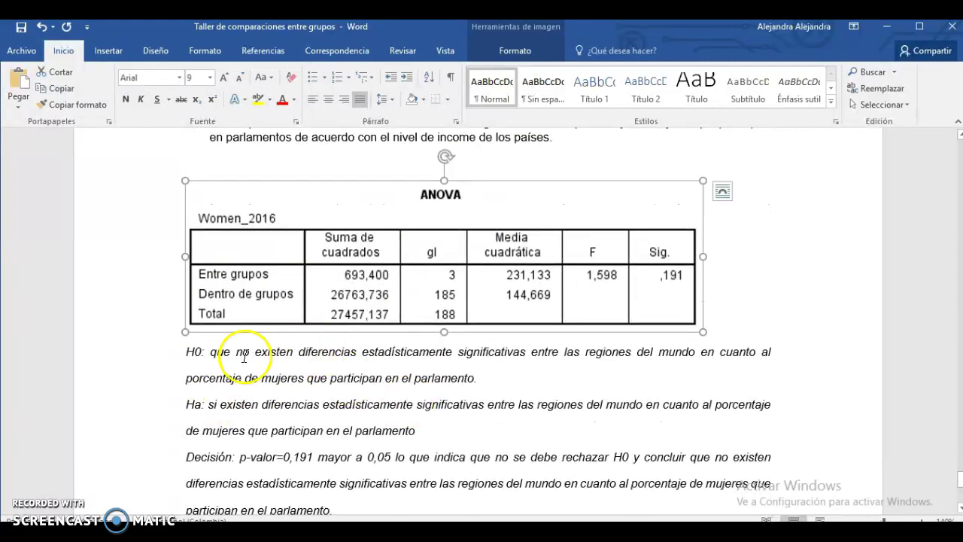
pyautogui.click(177, 350)
pyautogui.moveTo(177, 349); pyautogui.dragTo(477, 371)
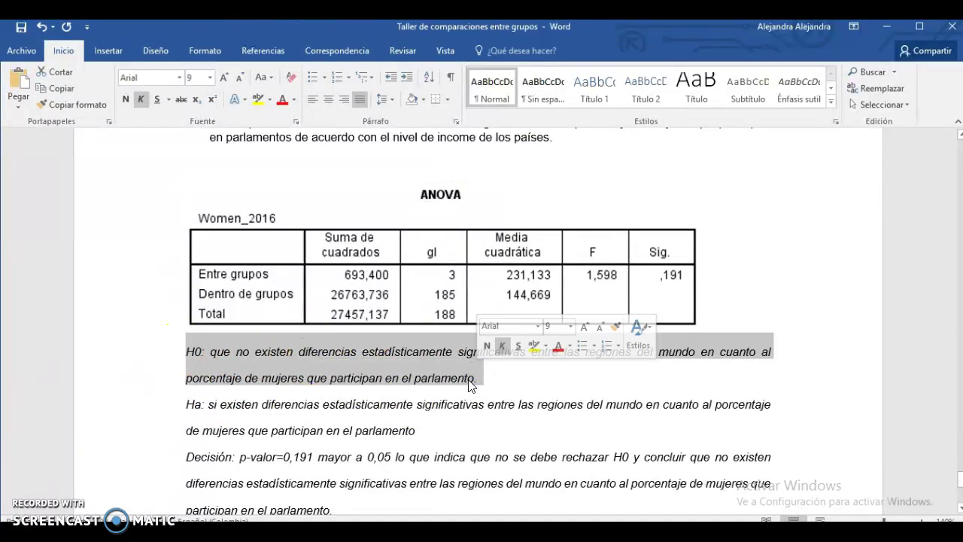
pyautogui.scroll(-2, 489, 348)
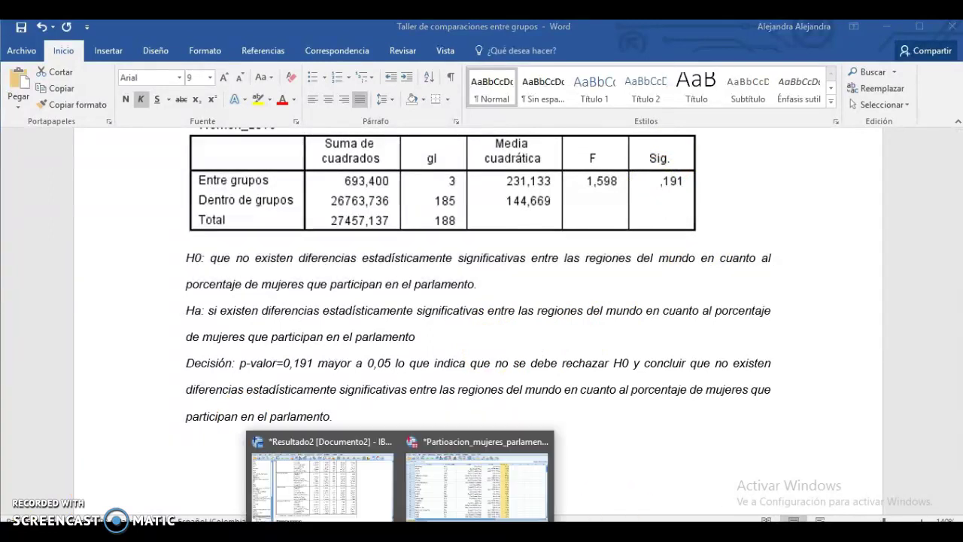
# In the SPSS data editor, set up a one-way ANOVA of Women_2016 with Income replacing Region as the factor.
pyautogui.click(493, 491)
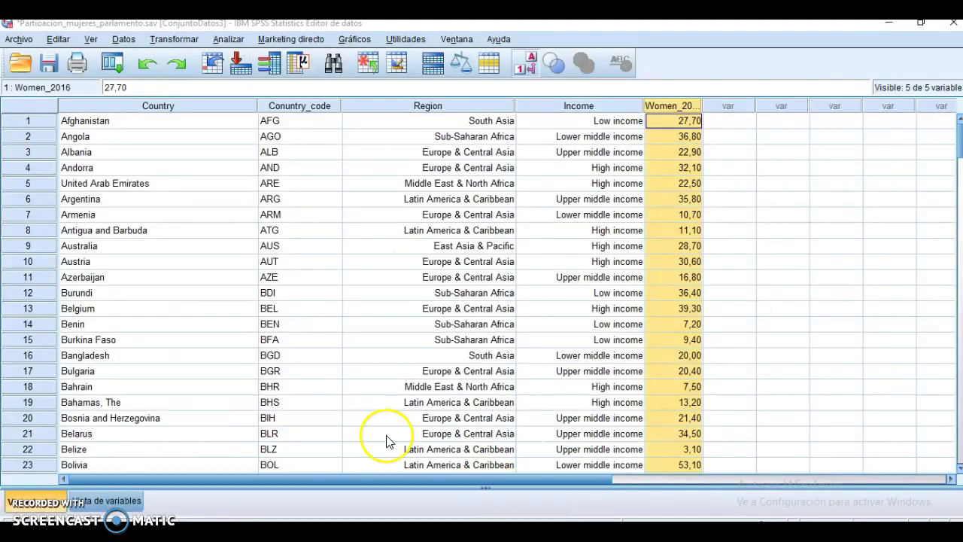
pyautogui.click(228, 39)
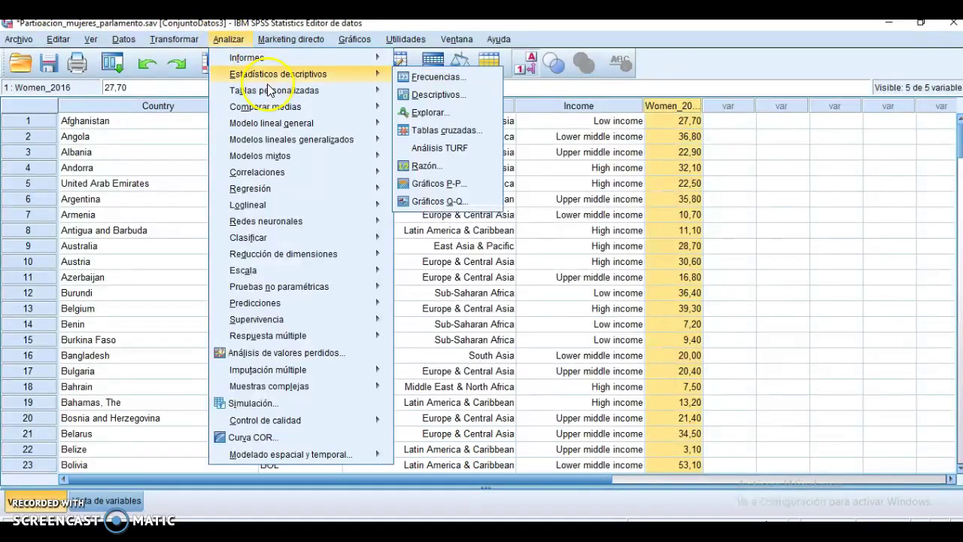
pyautogui.moveTo(276, 108)
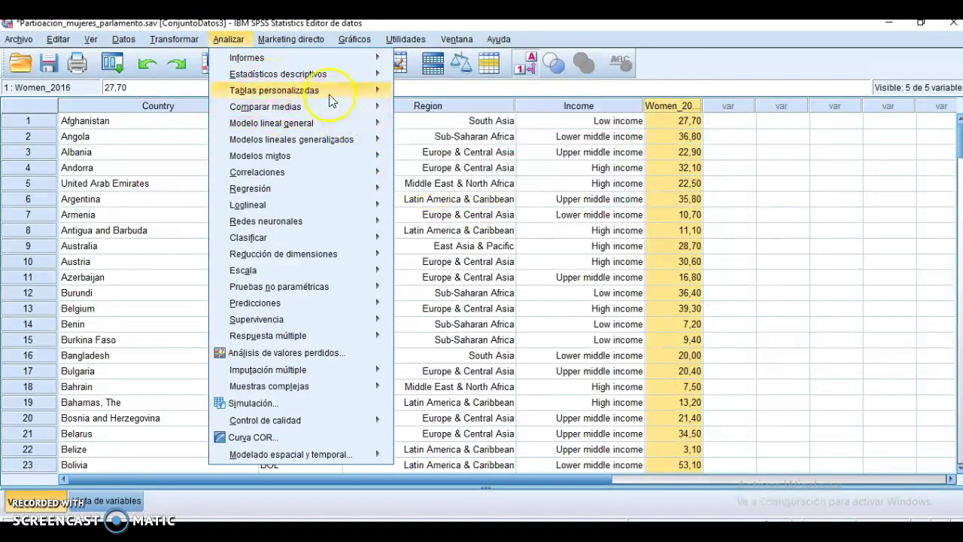
pyautogui.moveTo(354, 122)
pyautogui.moveTo(374, 108)
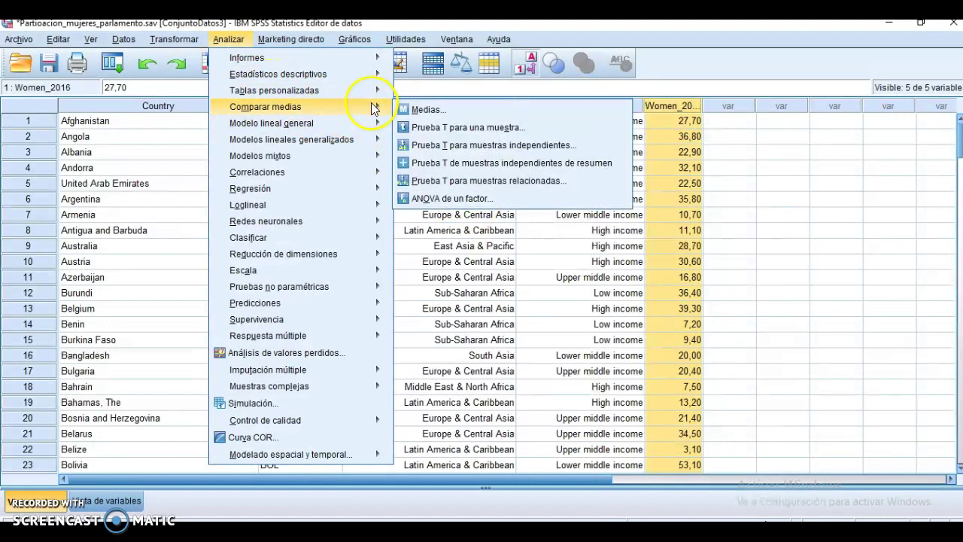
pyautogui.click(452, 198)
pyautogui.click(530, 348)
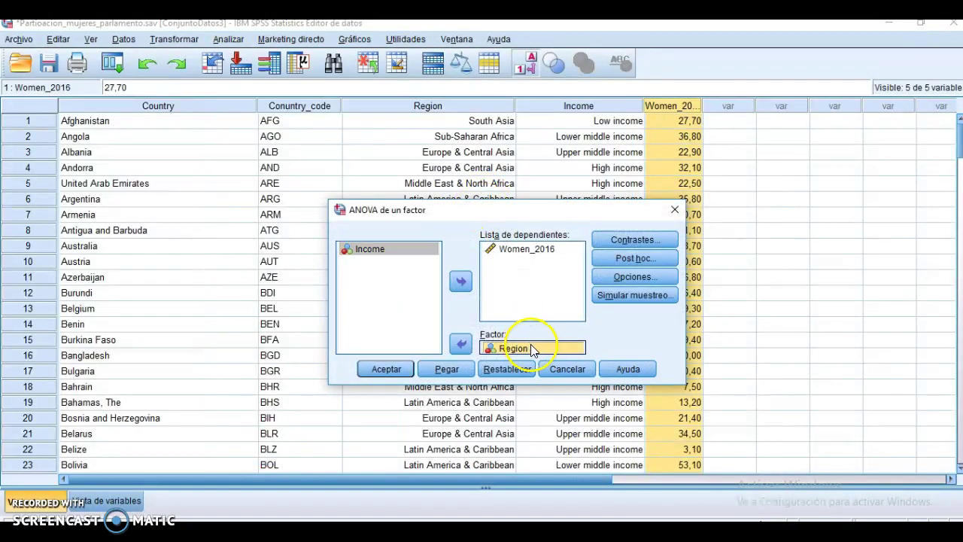
pyautogui.click(461, 344)
pyautogui.click(373, 262)
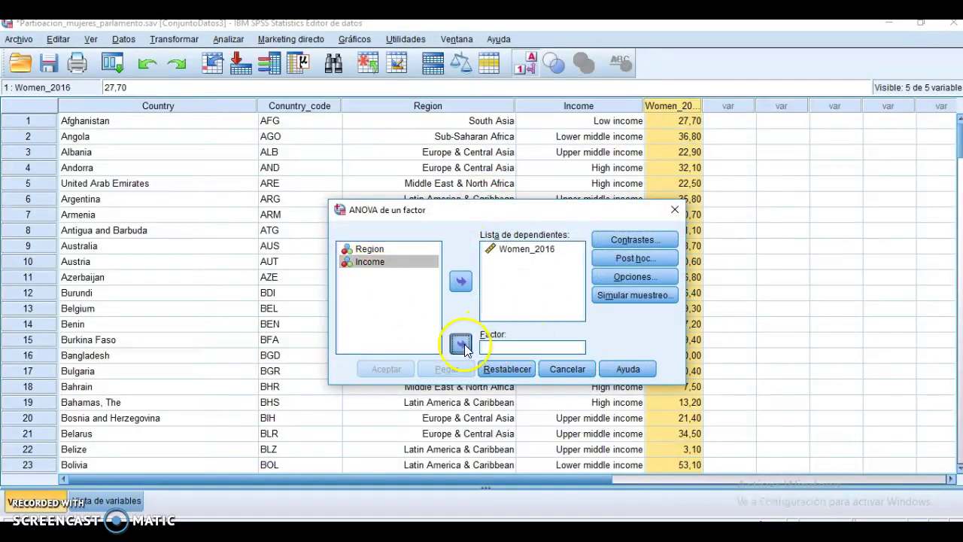
pyautogui.click(461, 344)
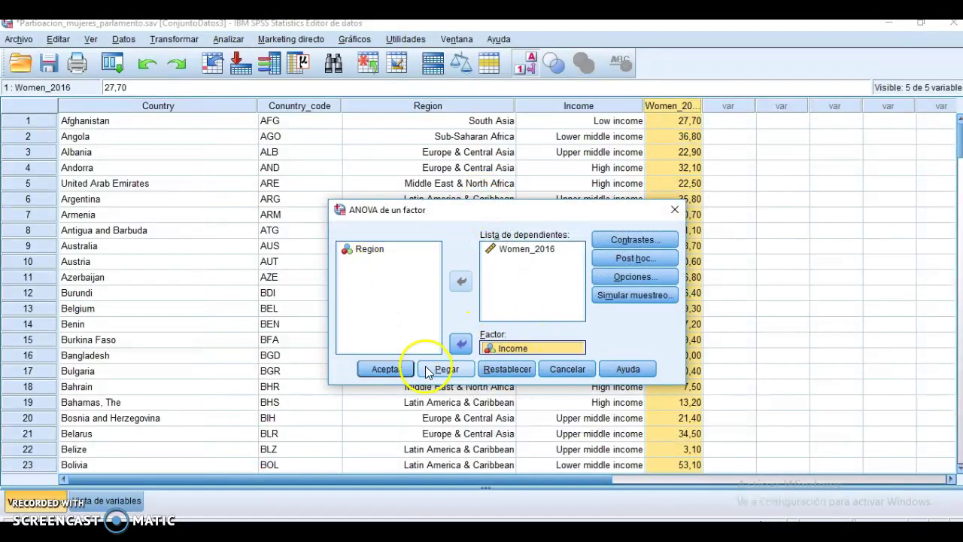
# Clear the Tukey post hoc comparison and run the one-way ANOVA of Women_2016 by Income.
pyautogui.click(636, 258)
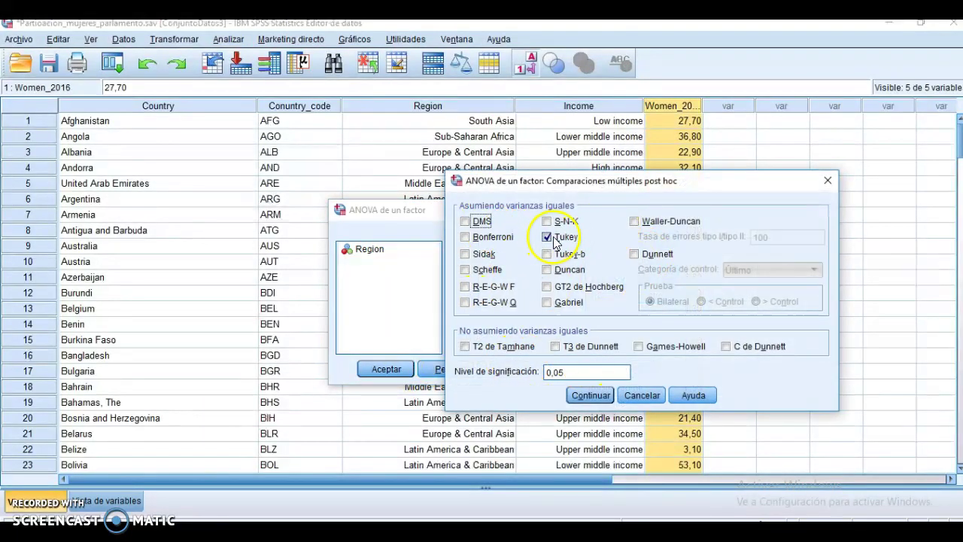
pyautogui.click(591, 395)
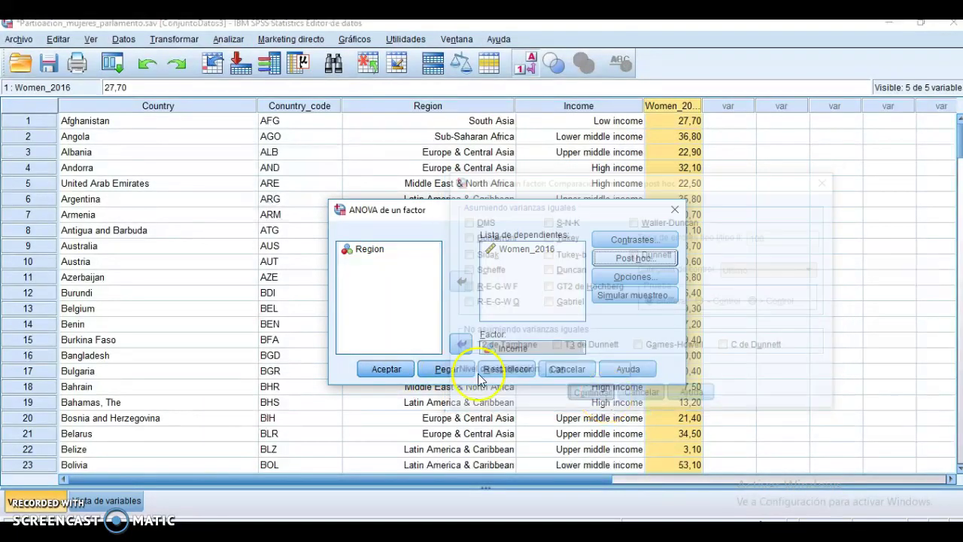
pyautogui.click(383, 370)
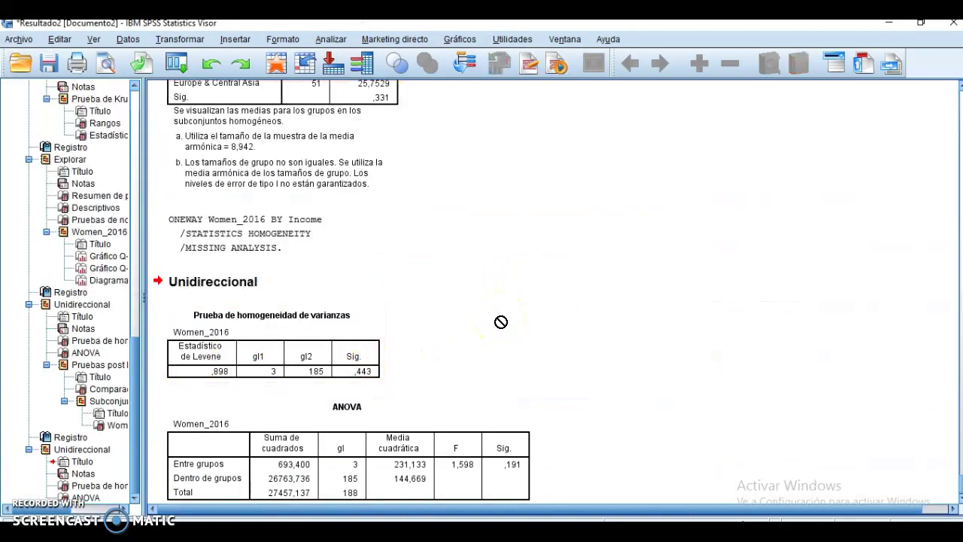
# Select the Women_2016 by Income ANOVA table in the output to examine its significance, and switch to the web browser.
pyautogui.click(332, 493)
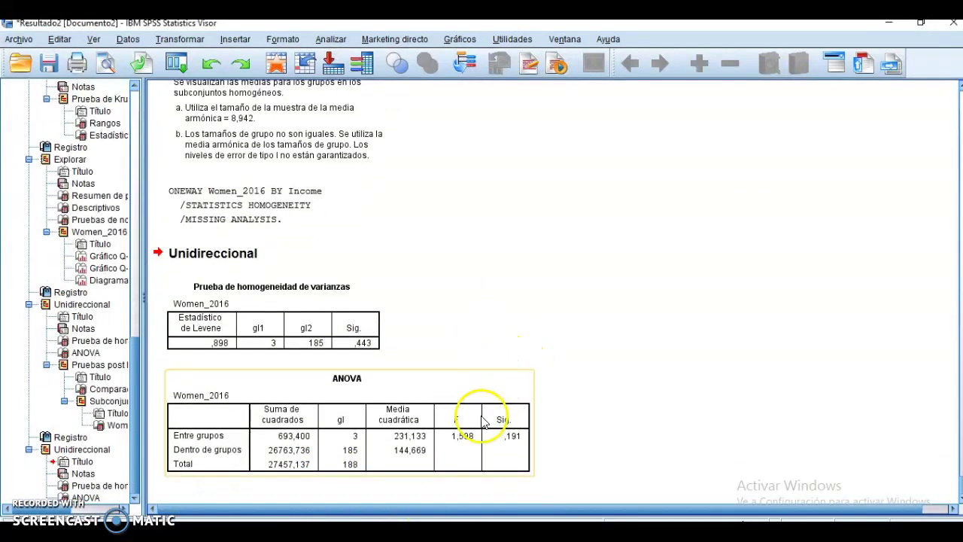
pyautogui.click(484, 423)
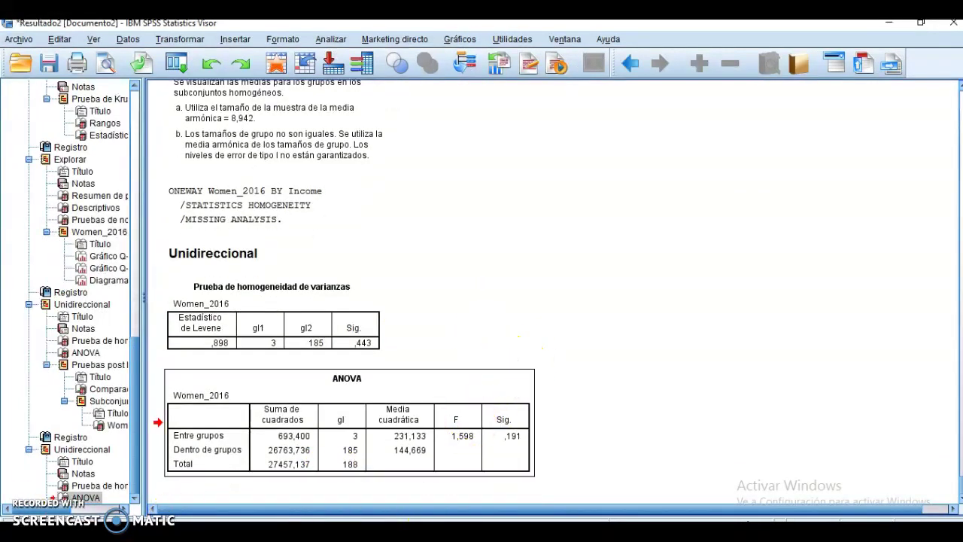
pyautogui.click(284, 474)
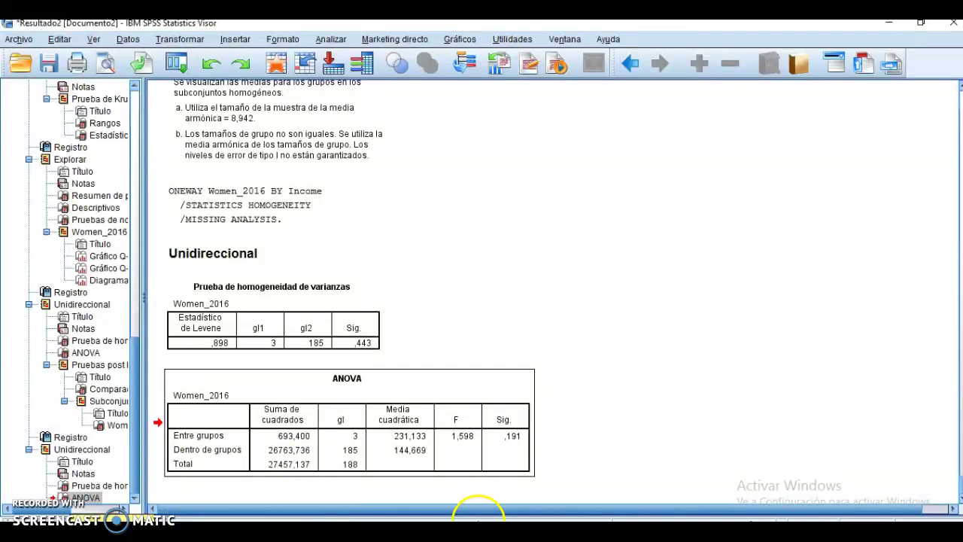
pyautogui.click(55, 508)
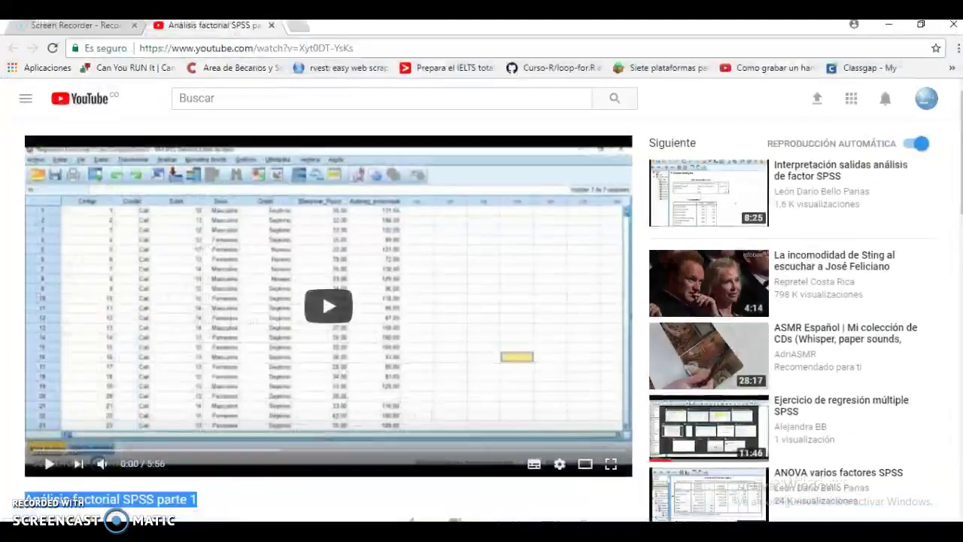